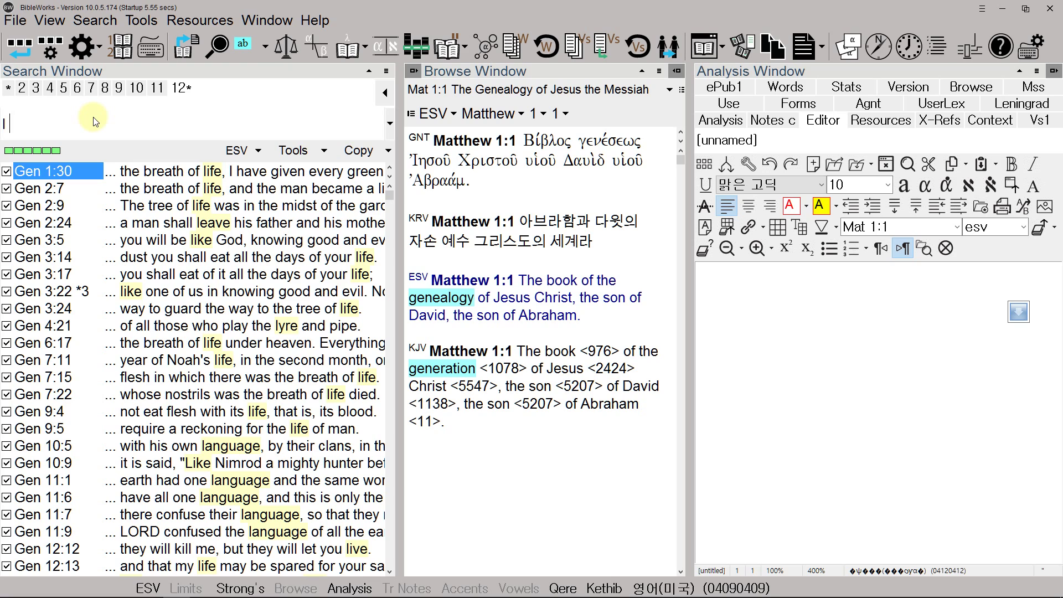
# Limit searches to the book of Matthew from the command line
pyautogui.write('mat')
pyautogui.press('Return')
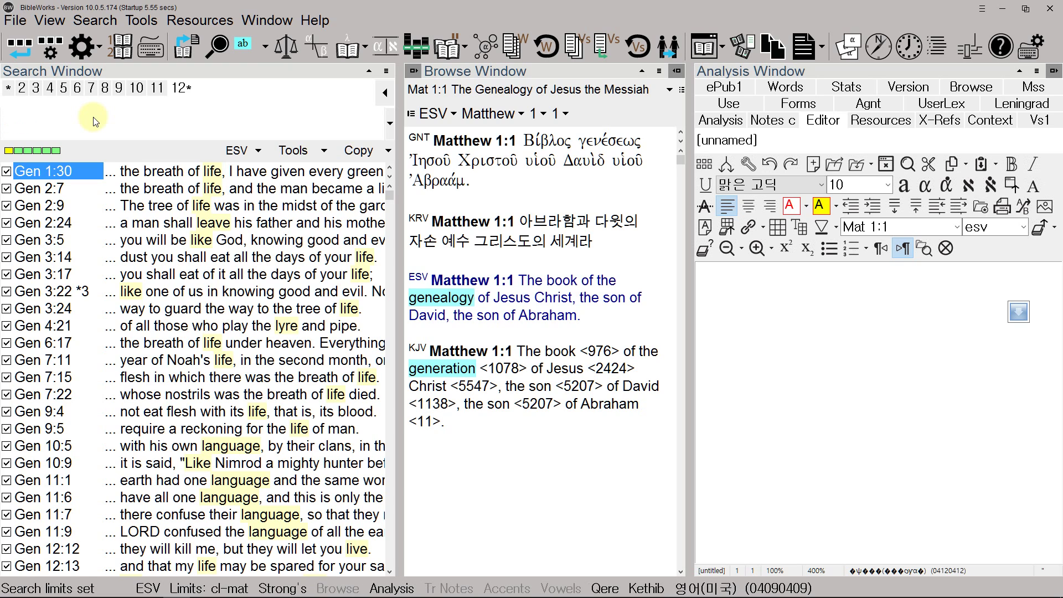
# Try to insert a Louw-Nida domain code with ESV as the search version
pyautogui.rightClick(93, 118)
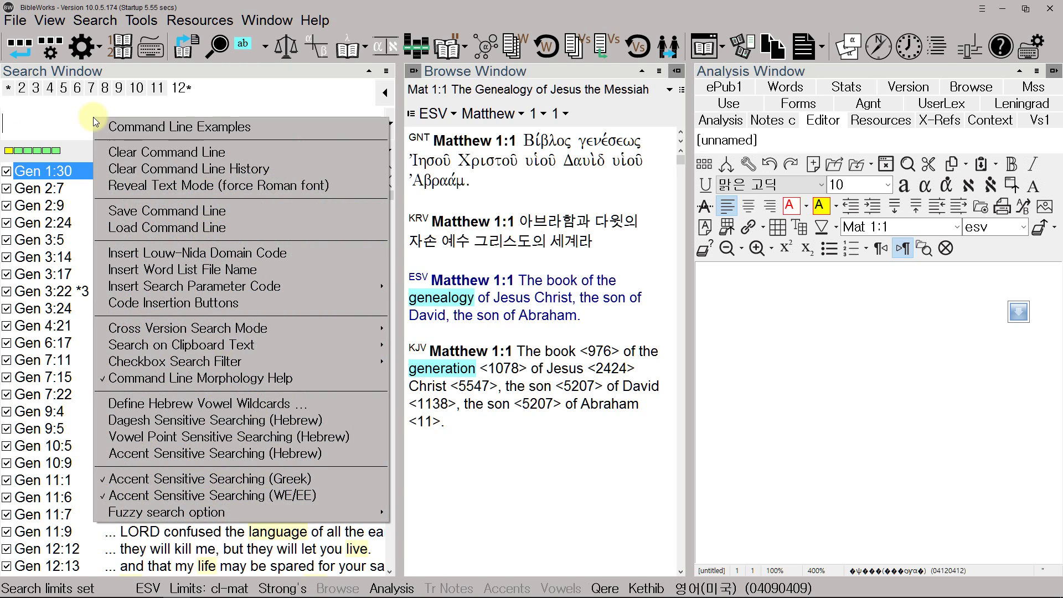
pyautogui.click(295, 258)
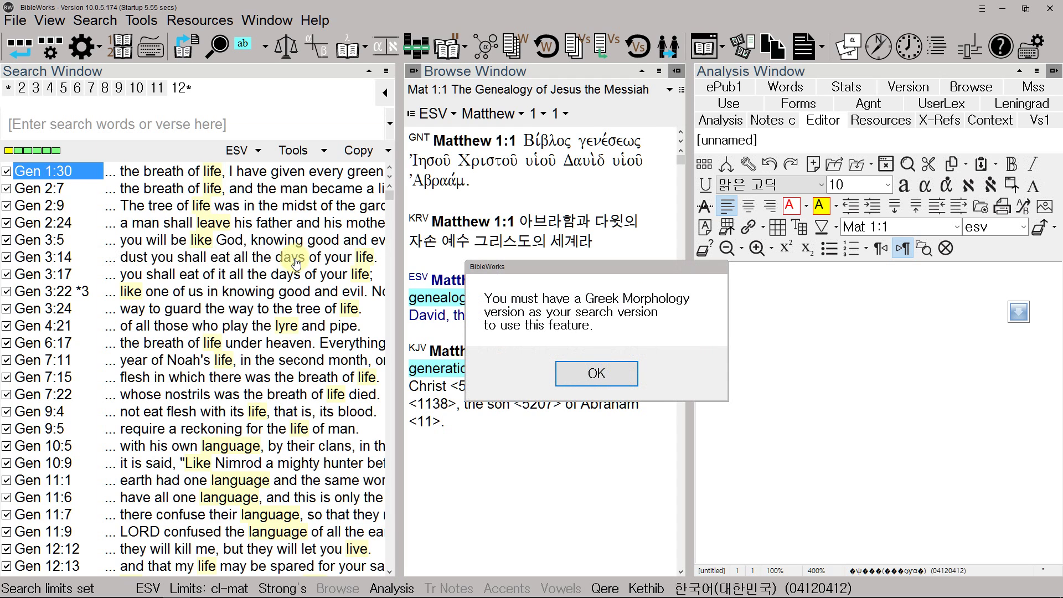
pyautogui.click(606, 372)
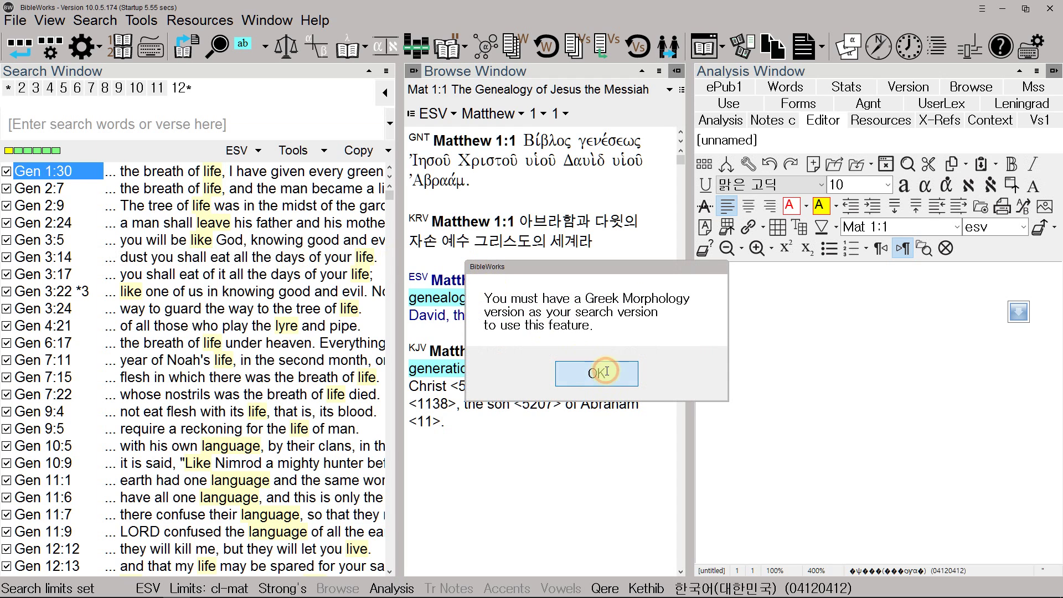
# Switch the search version to the Greek morphology version GNM
pyautogui.click(182, 111)
pyautogui.write('gnm')
pyautogui.press('Return')
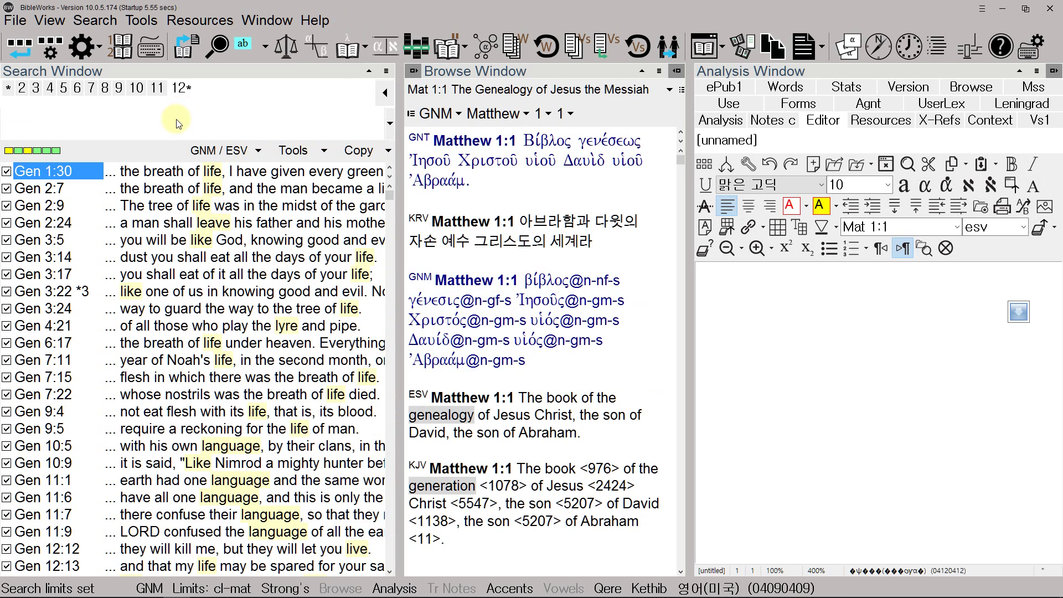
# Insert the Louw-Nida code for domain 4 Animals (4.1-4.61) on the command line, with the Accents option enabled in the domain dialog
pyautogui.rightClick(177, 123)
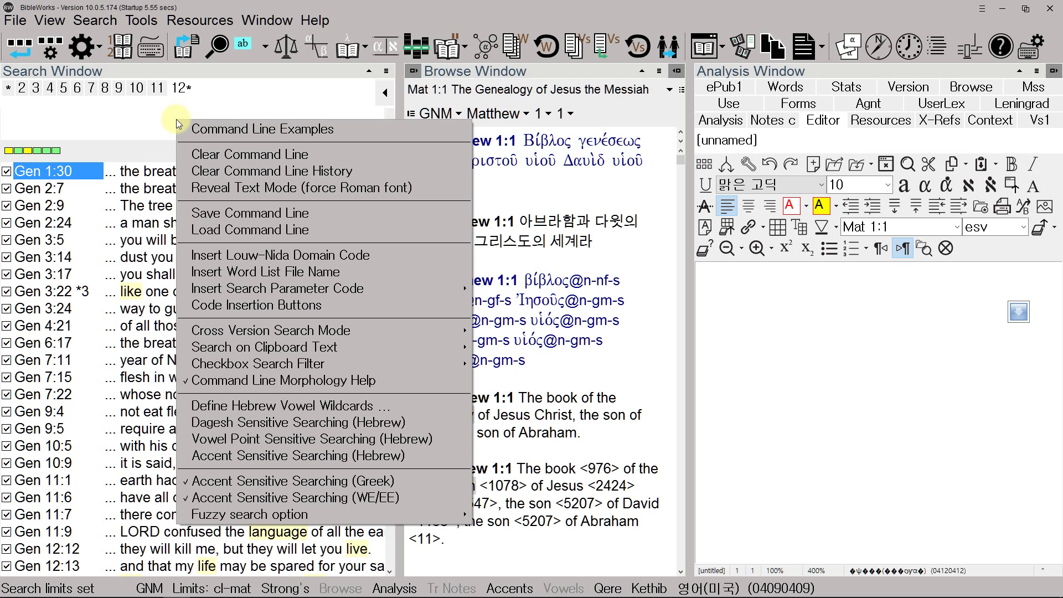
pyautogui.click(219, 255)
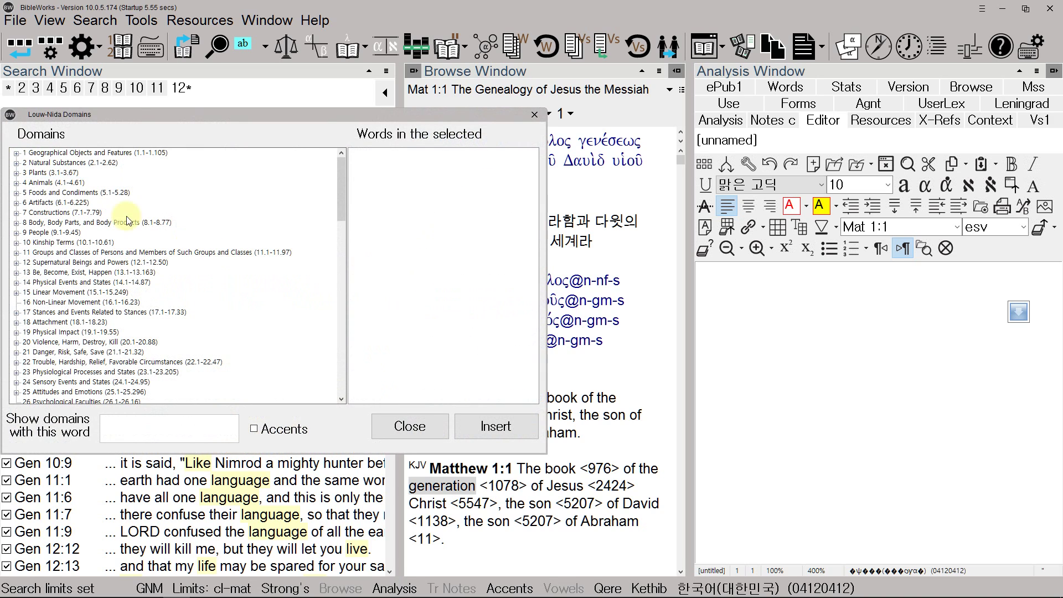
pyautogui.click(50, 184)
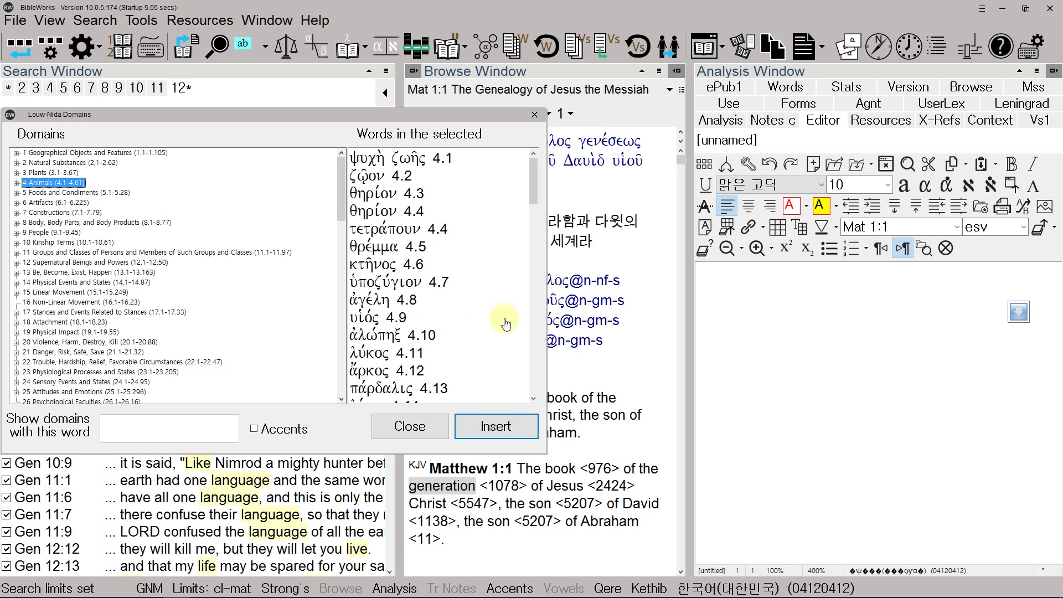
pyautogui.click(409, 164)
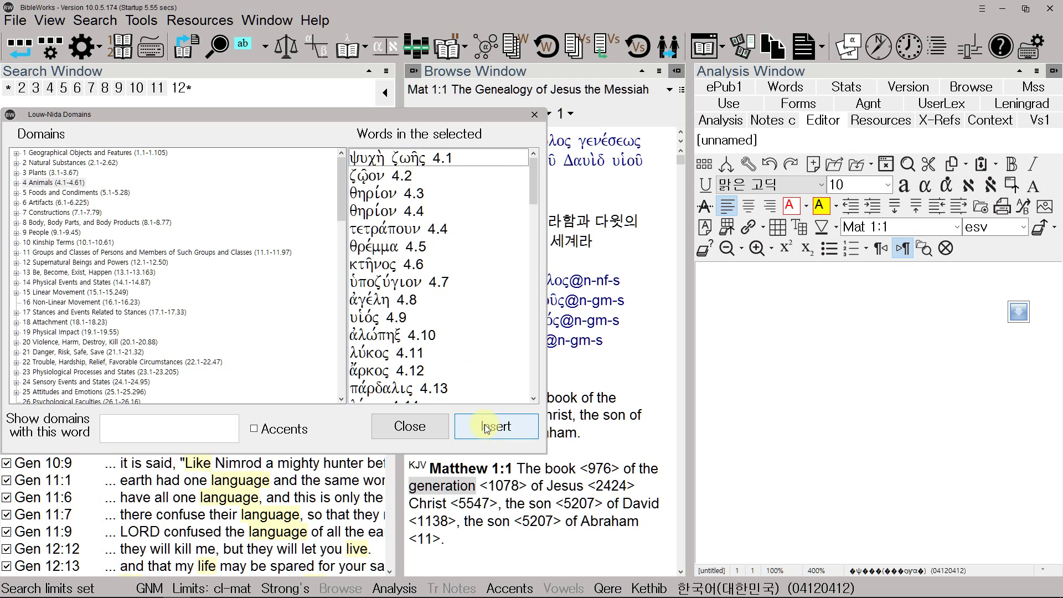
pyautogui.click(256, 429)
pyautogui.click(357, 245)
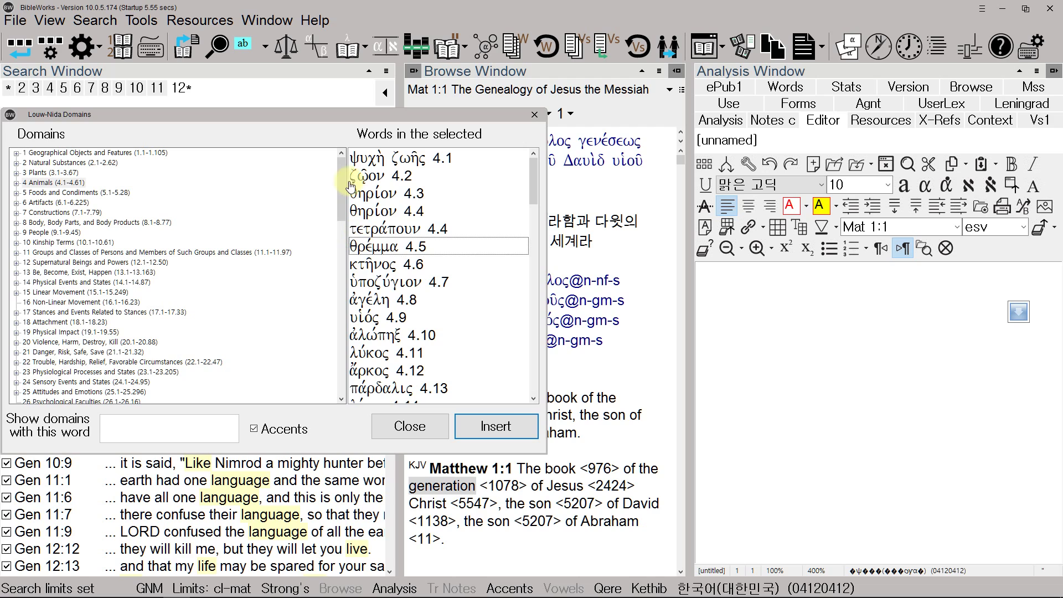
pyautogui.click(357, 161)
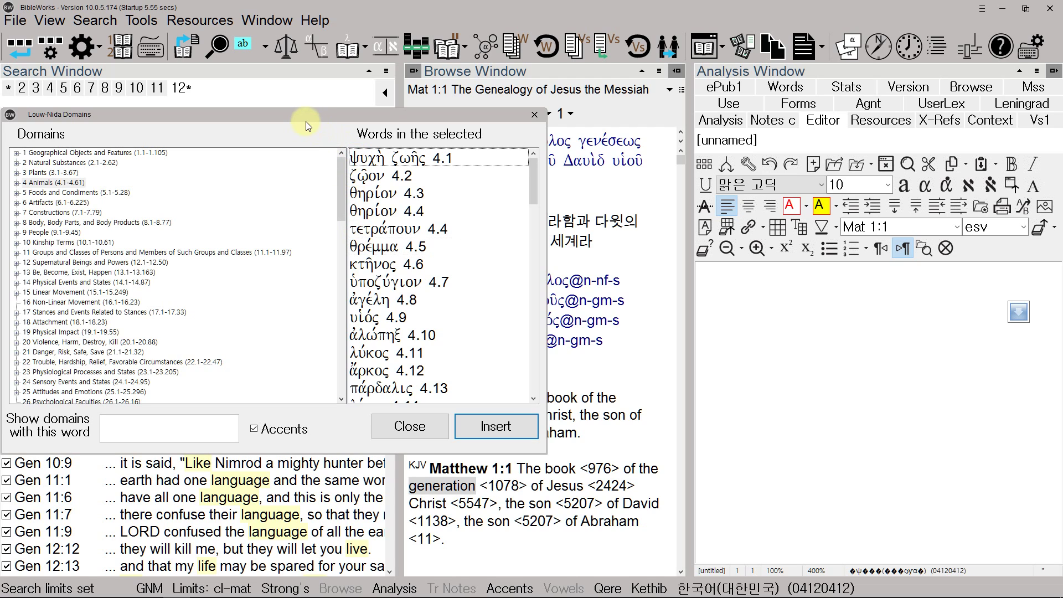
pyautogui.moveTo(305, 119); pyautogui.dragTo(333, 116)
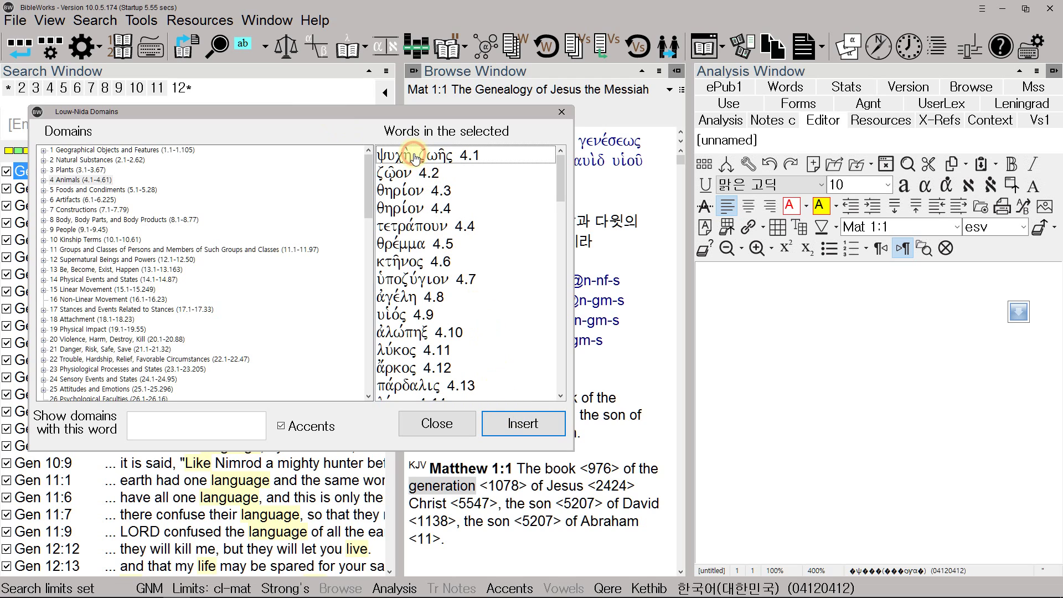
pyautogui.click(511, 420)
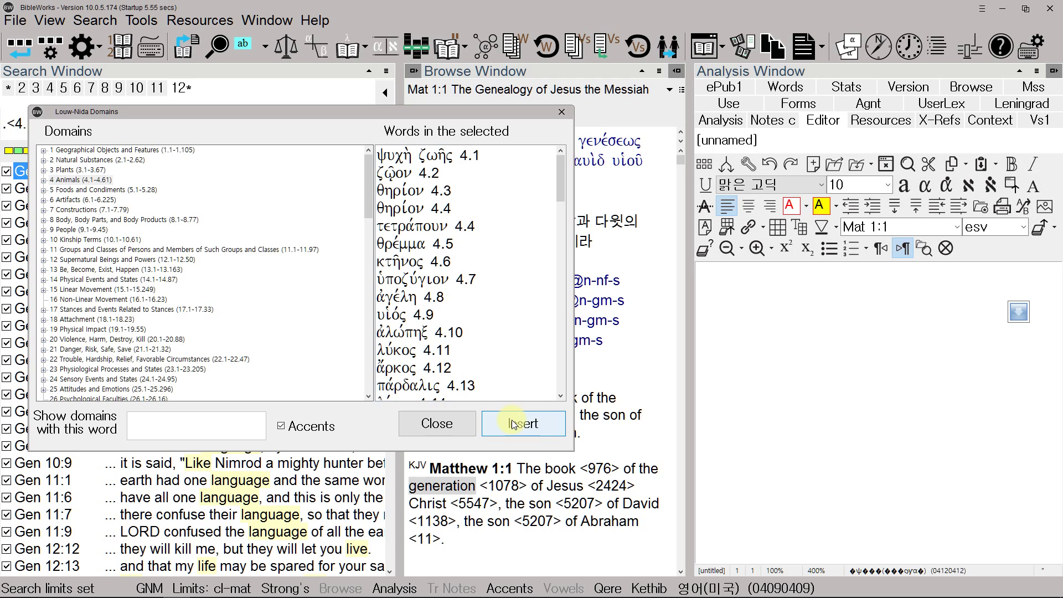
pyautogui.click(562, 112)
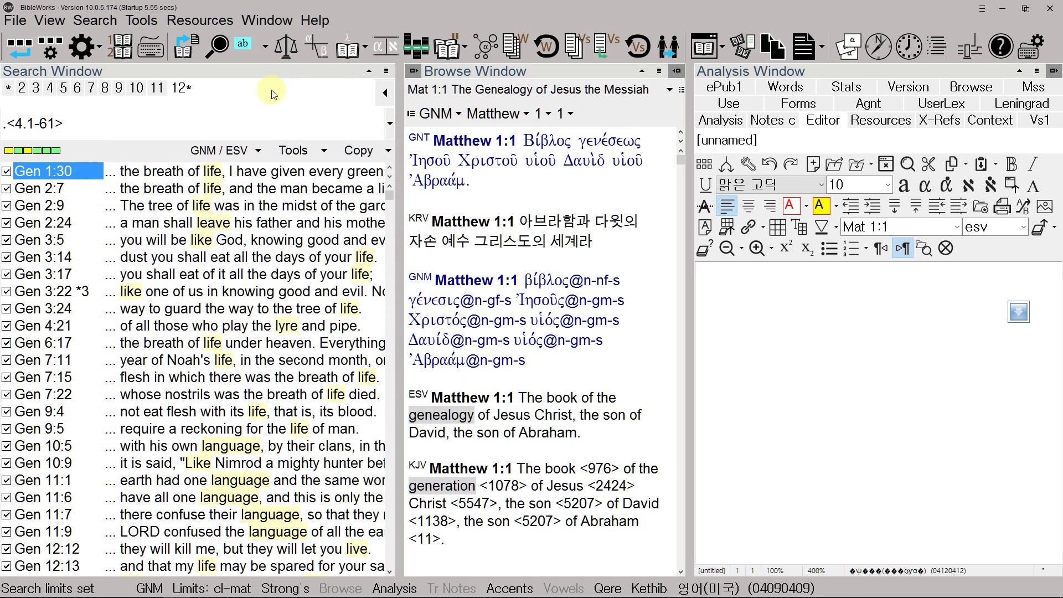
pyautogui.rightClick(255, 122)
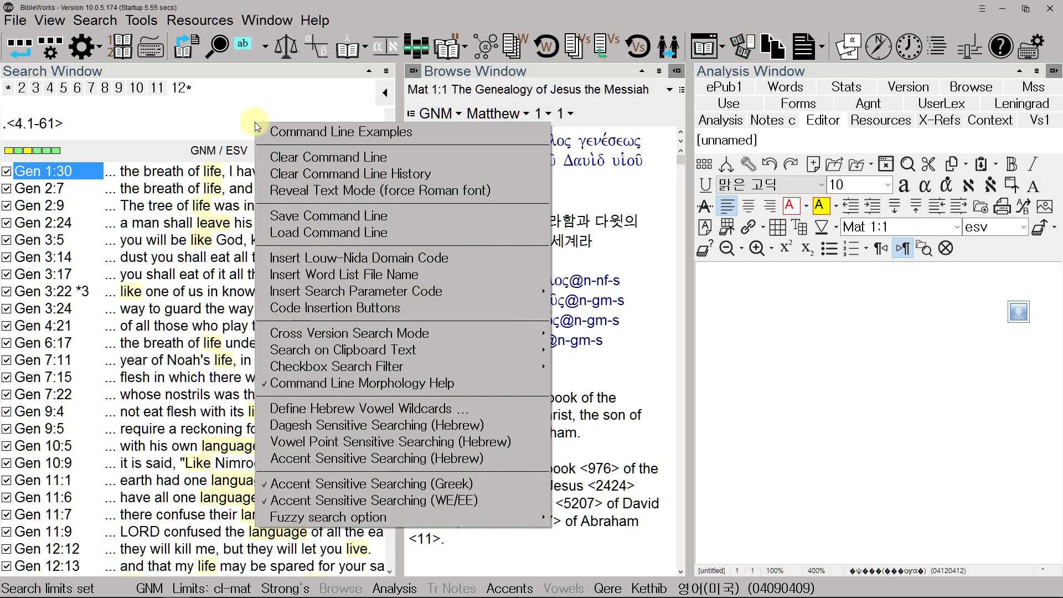
pyautogui.click(334, 261)
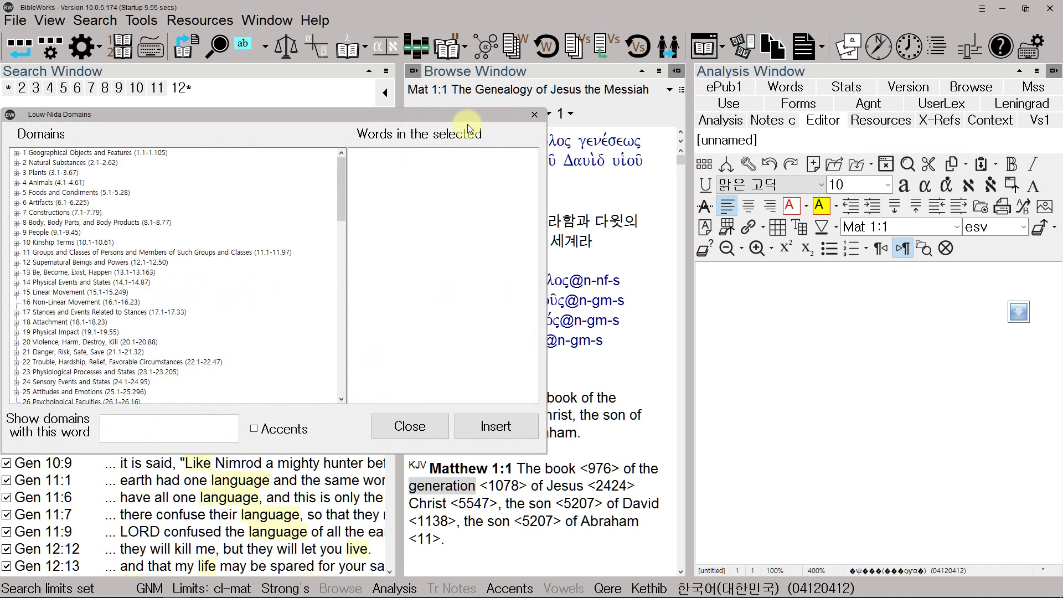
pyautogui.click(531, 113)
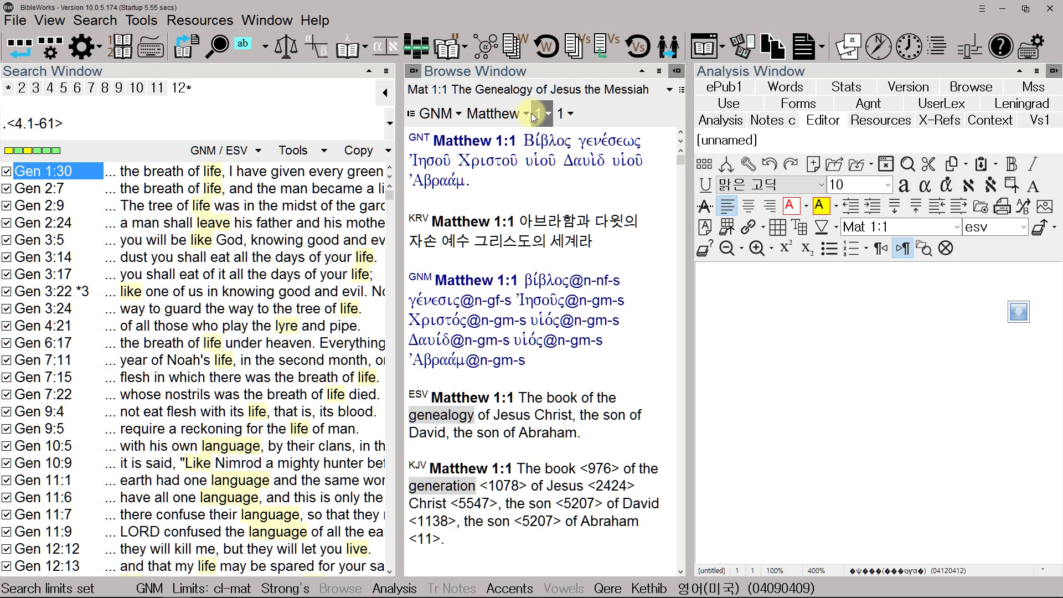
# Run the .<4.1-61> domain search and show the word lists for its results, including the wildcard expansion of the command line
pyautogui.press('Return')
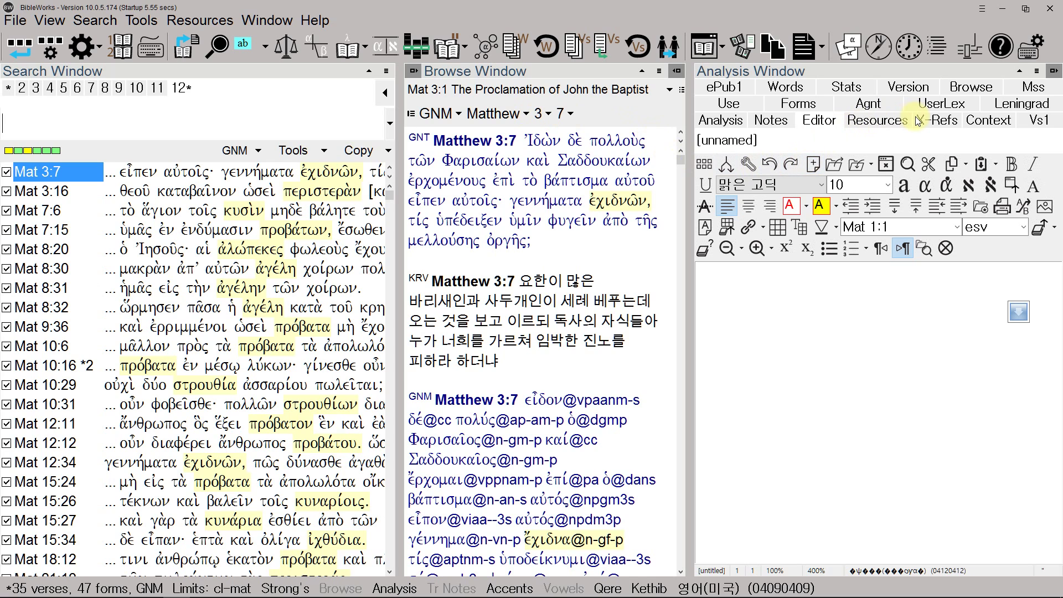
pyautogui.click(779, 92)
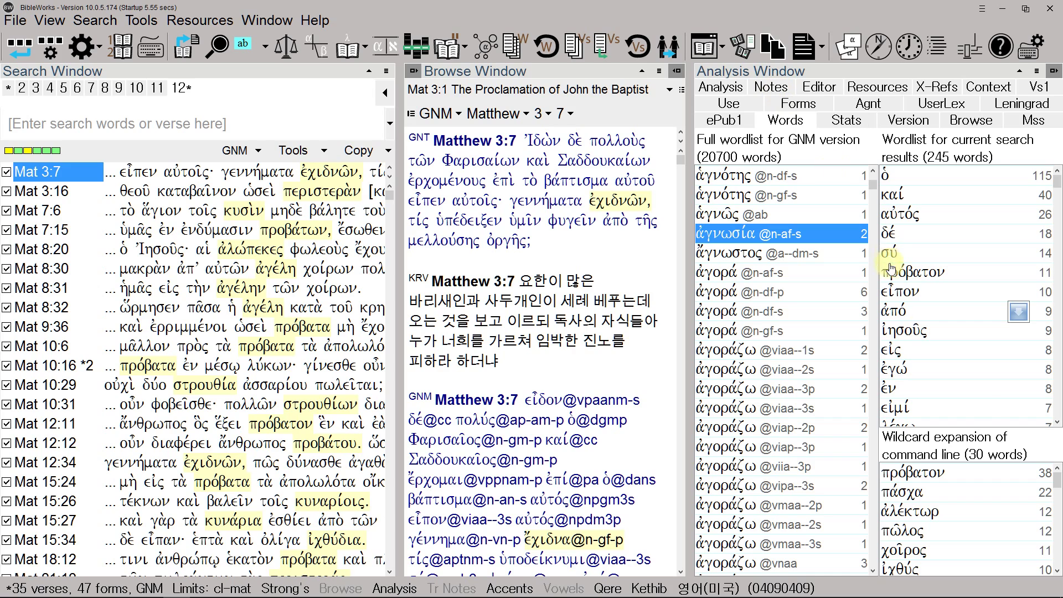
pyautogui.click(990, 428)
pyautogui.doubleClick(990, 427)
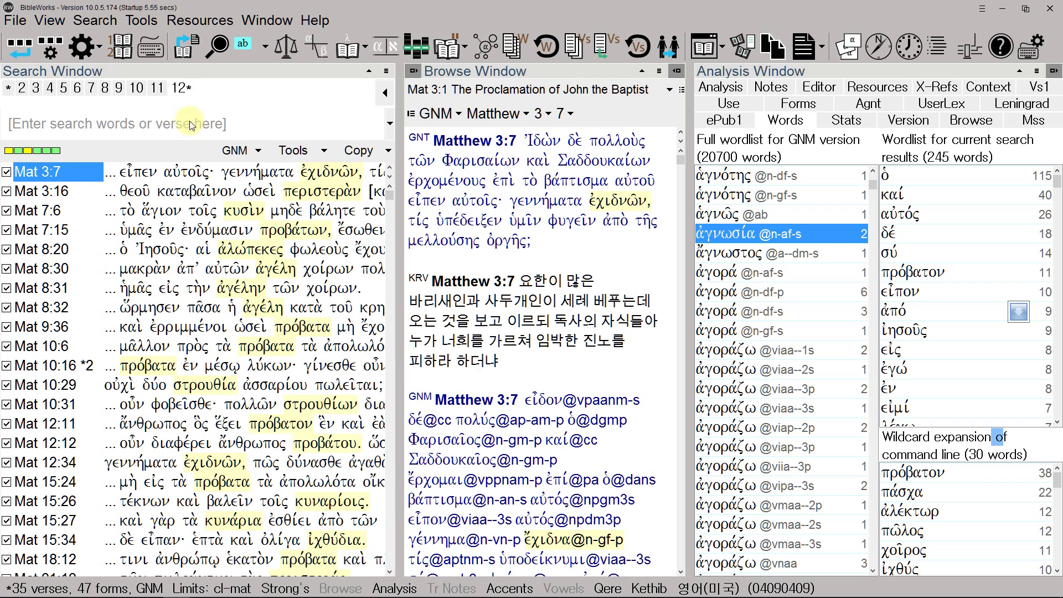
# Remove the search limits and turn off accent sensitivity for Greek
pyautogui.click(180, 134)
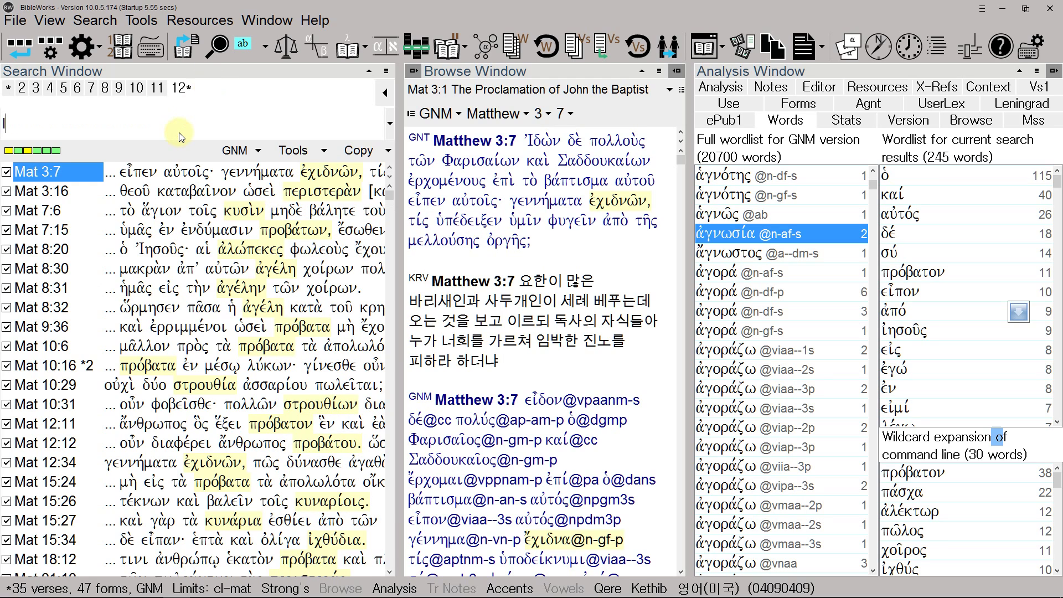
pyautogui.write('l')
pyautogui.press('Return')
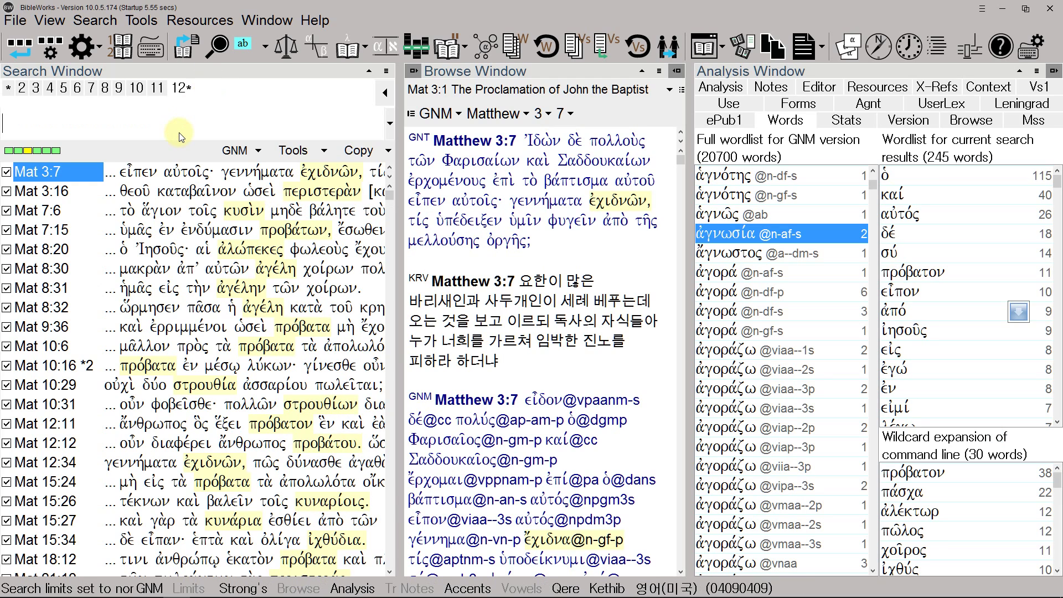
pyautogui.press('super+space')
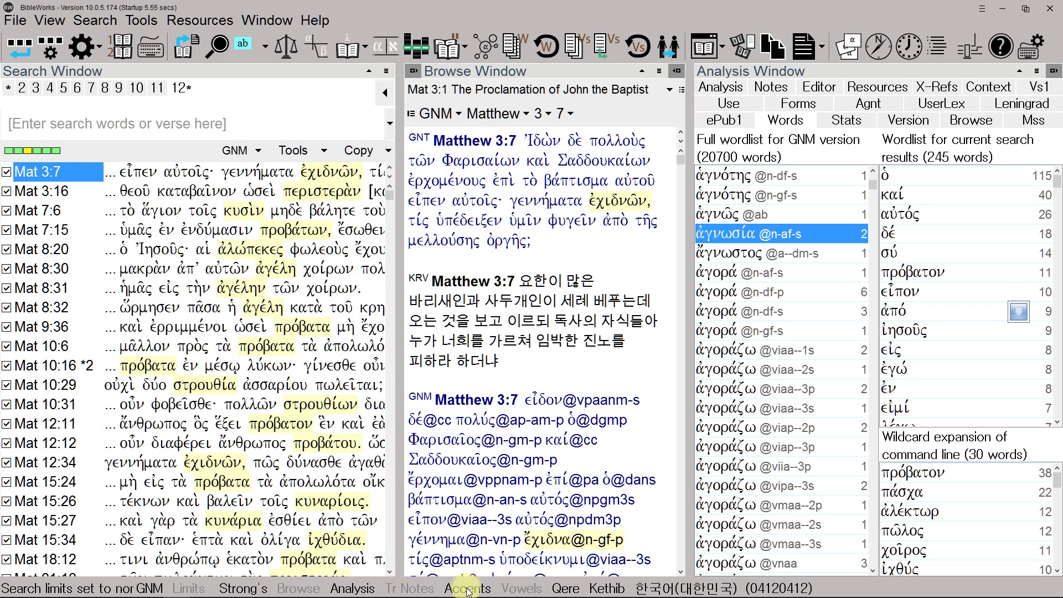
pyautogui.click(467, 589)
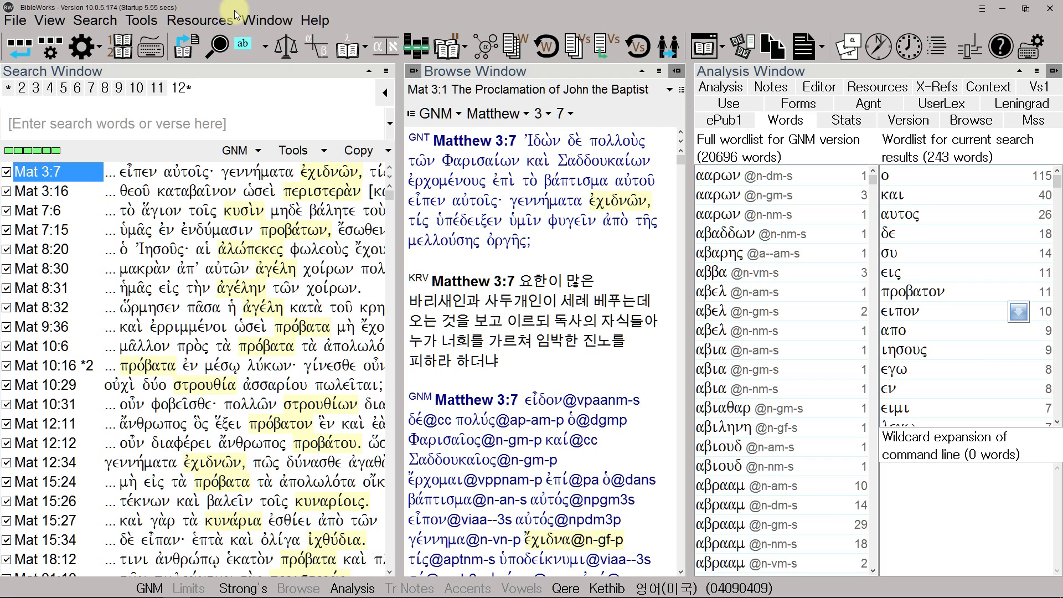
# Open the Word List Manager and start creating a new main word list
pyautogui.click(145, 20)
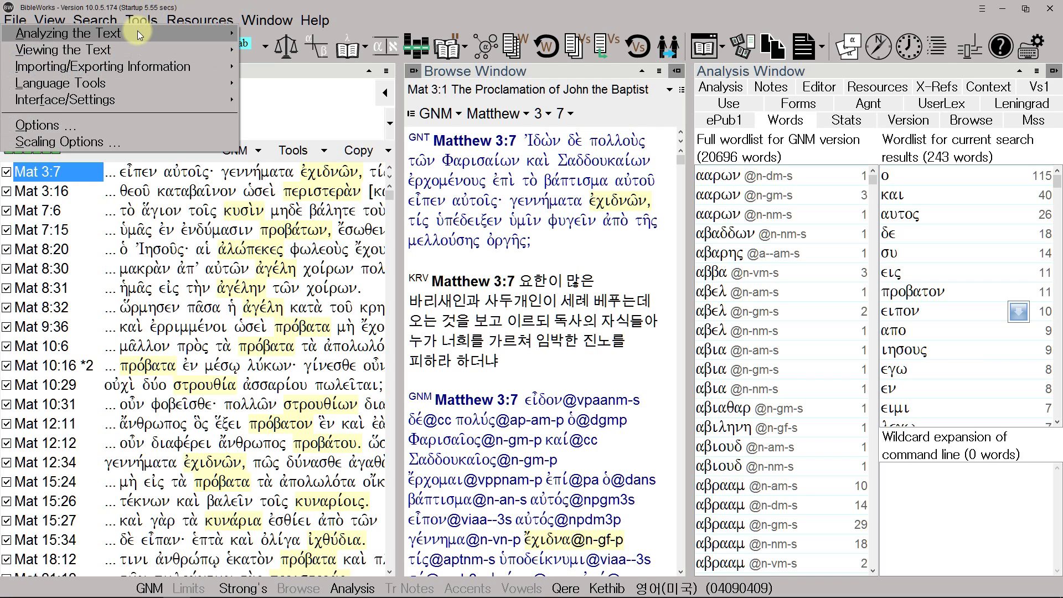
pyautogui.moveTo(137, 32)
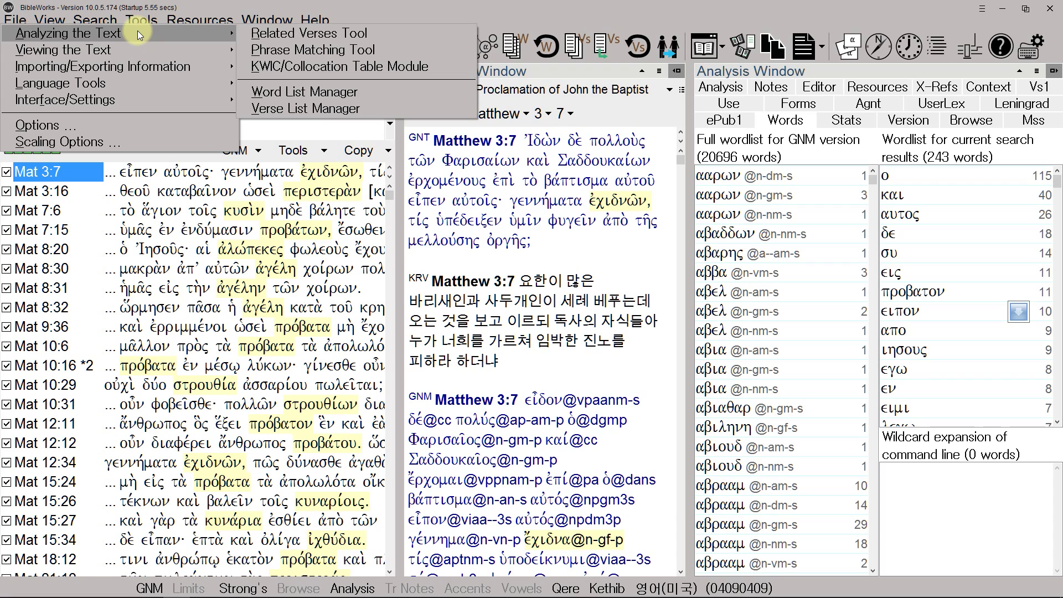
pyautogui.click(311, 92)
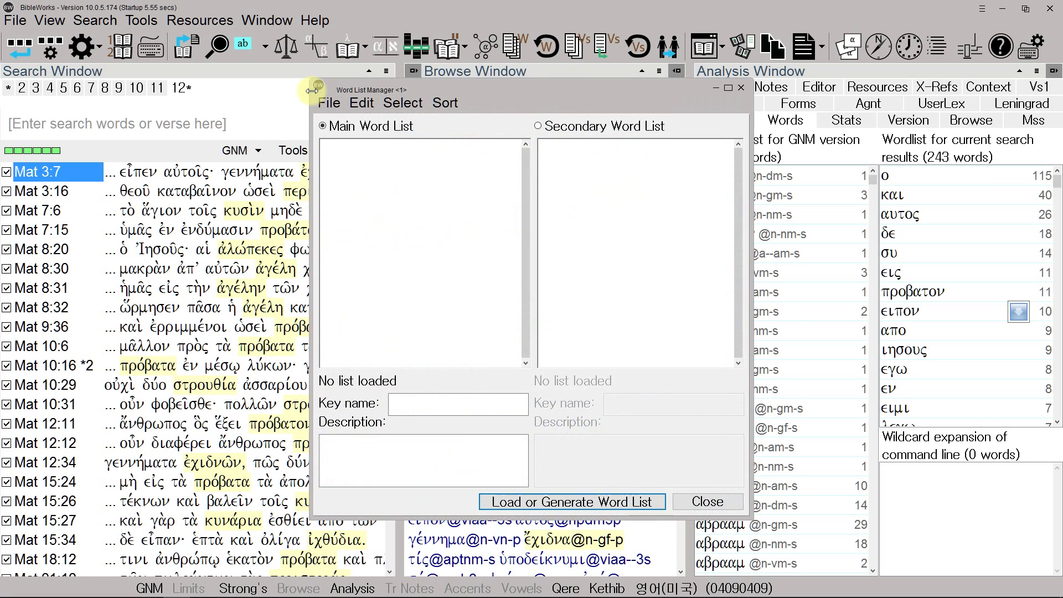
pyautogui.click(329, 103)
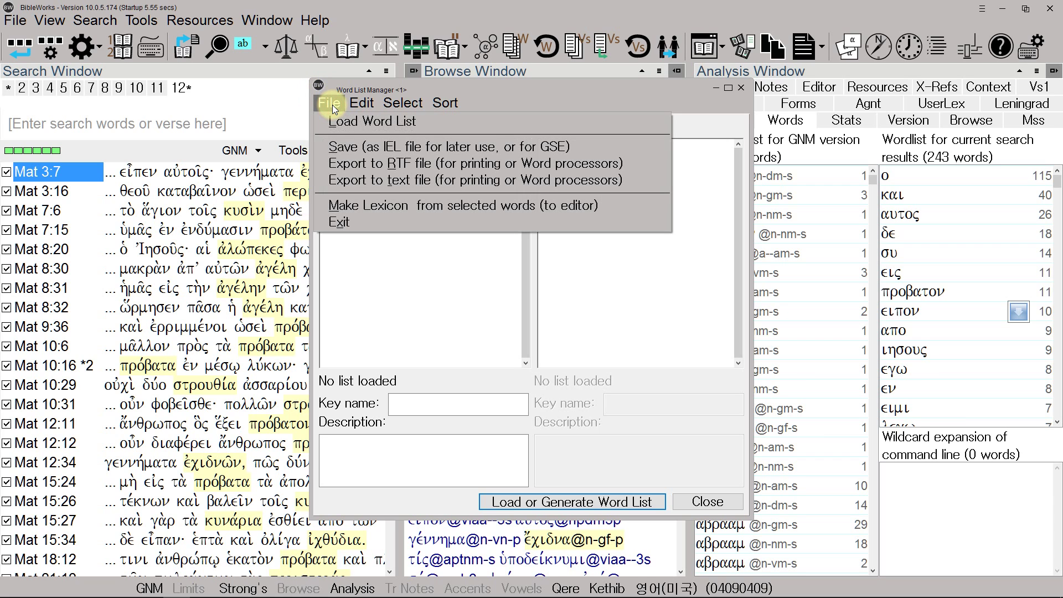
pyautogui.click(332, 119)
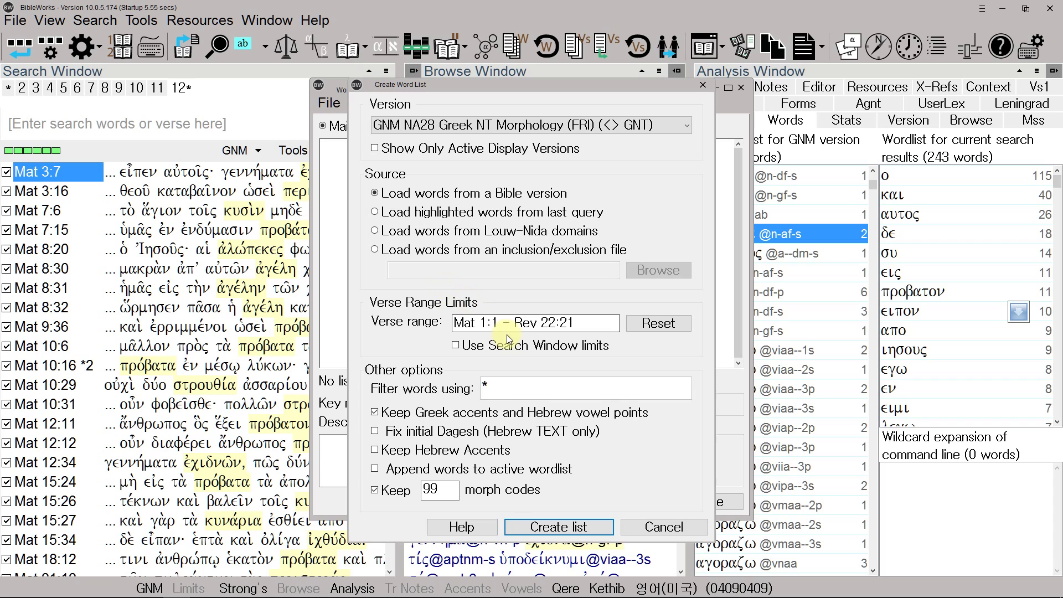
# Set the new word list's source version to ESV English Standard Version (2011 update)
pyautogui.click(584, 128)
pyautogui.moveTo(685, 247); pyautogui.dragTo(684, 143)
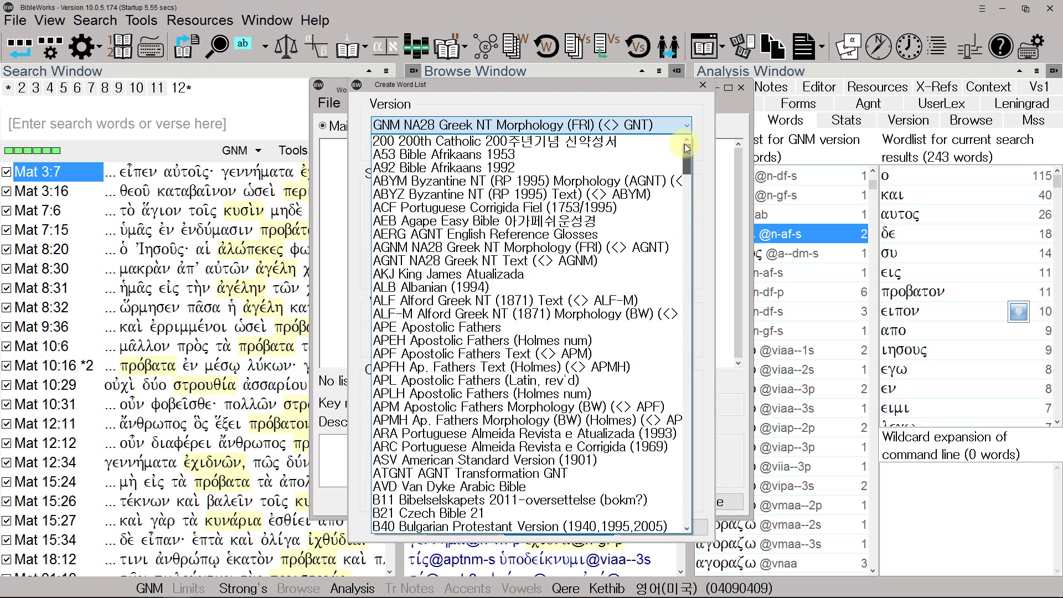
pyautogui.moveTo(684, 144); pyautogui.dragTo(683, 191)
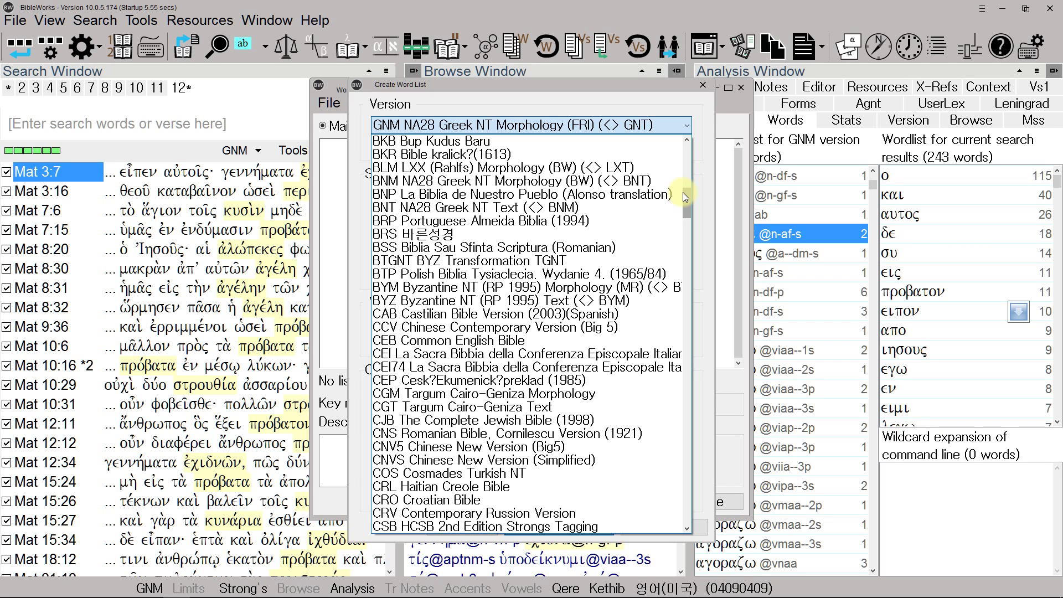
pyautogui.scroll(-10, 653, 316)
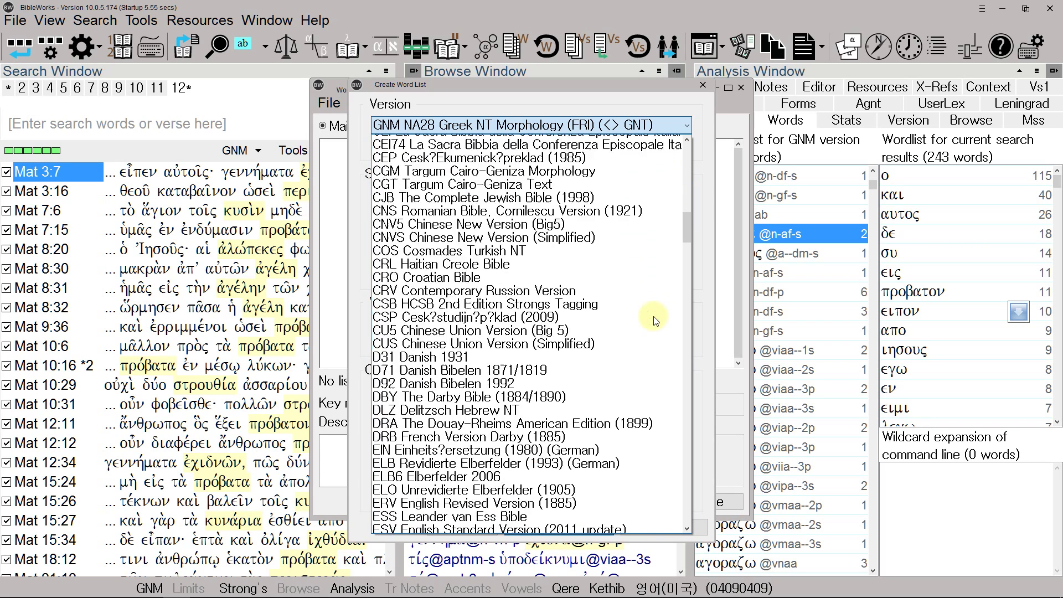
pyautogui.scroll(-2, 653, 316)
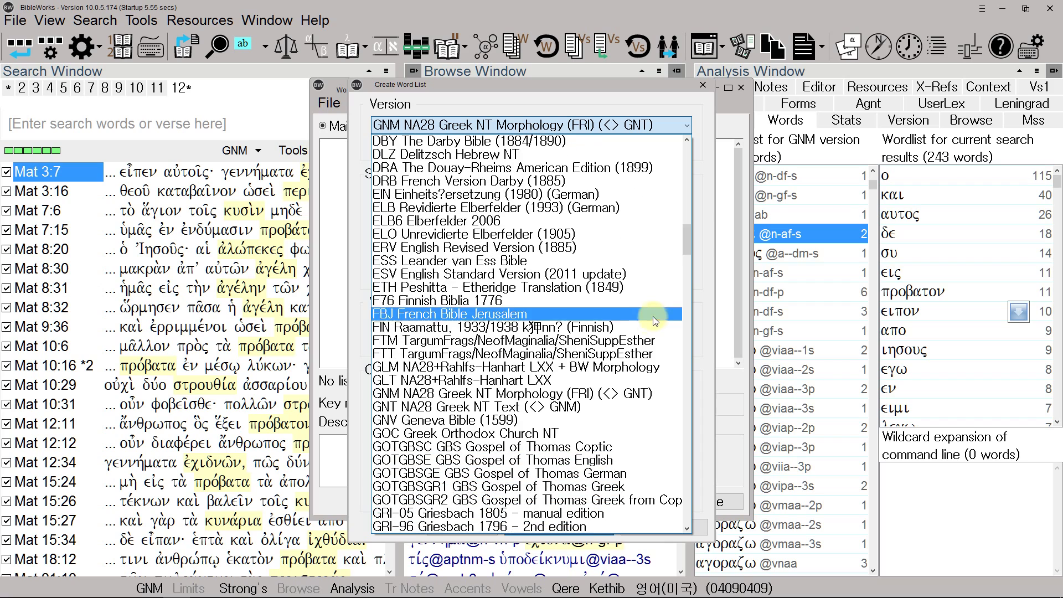
pyautogui.click(634, 277)
# Limit the verse range to mat-luk, create the main word list, and dismiss the helpful hint
pyautogui.doubleClick(586, 324)
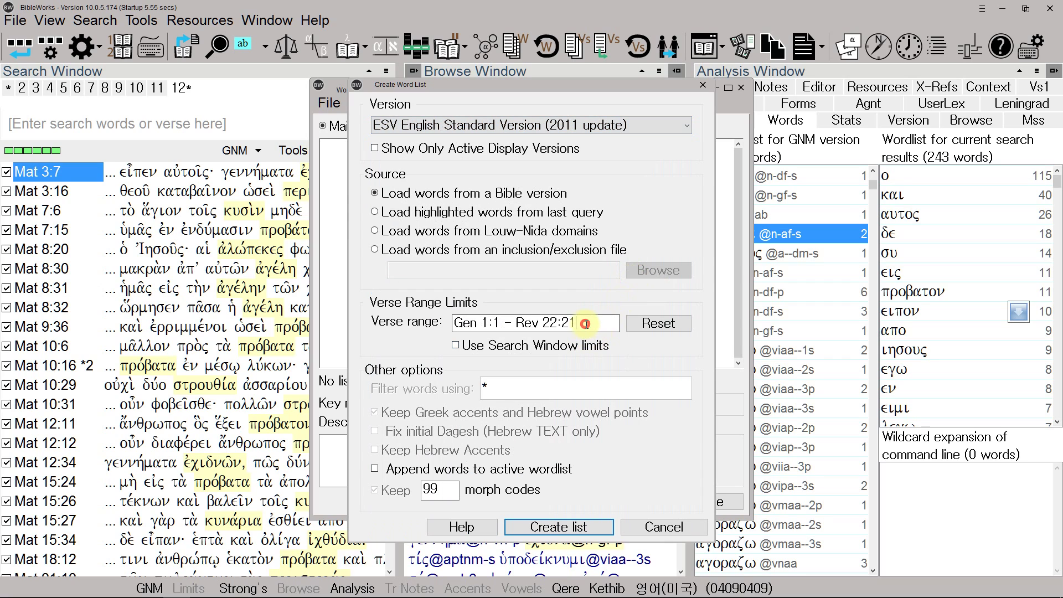
pyautogui.moveTo(586, 323); pyautogui.dragTo(442, 333)
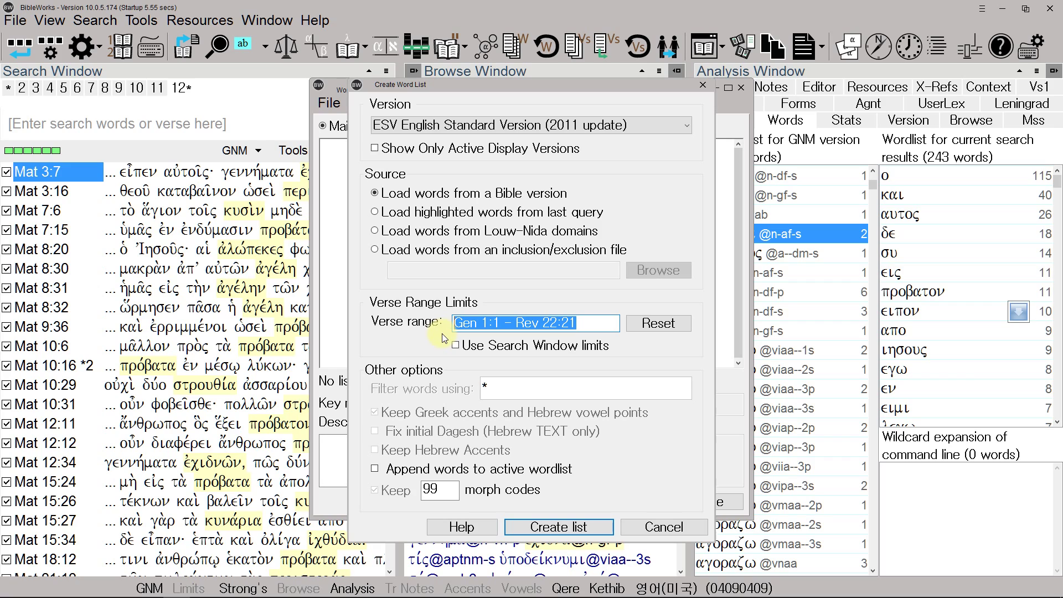
pyautogui.write('ma')
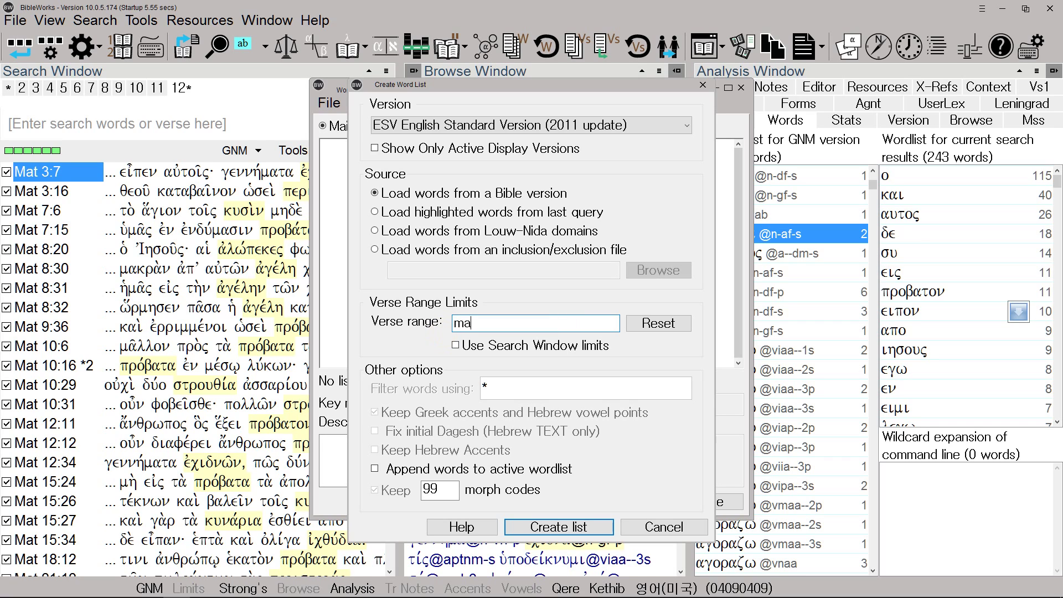
pyautogui.write('t-luk')
pyautogui.press('BackSpace')
pyautogui.write('k')
pyautogui.click(538, 527)
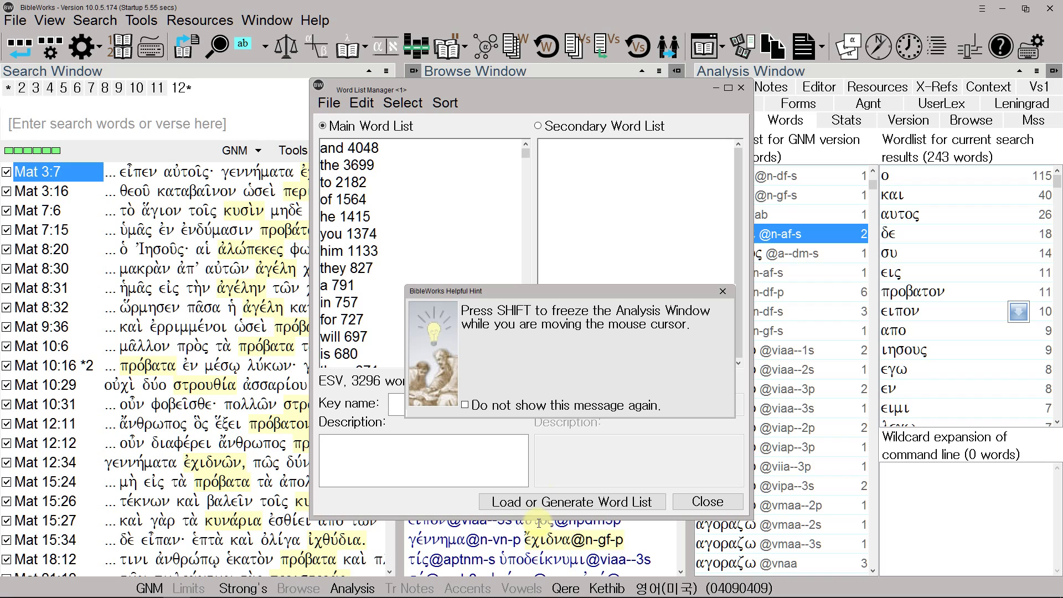
pyautogui.click(723, 291)
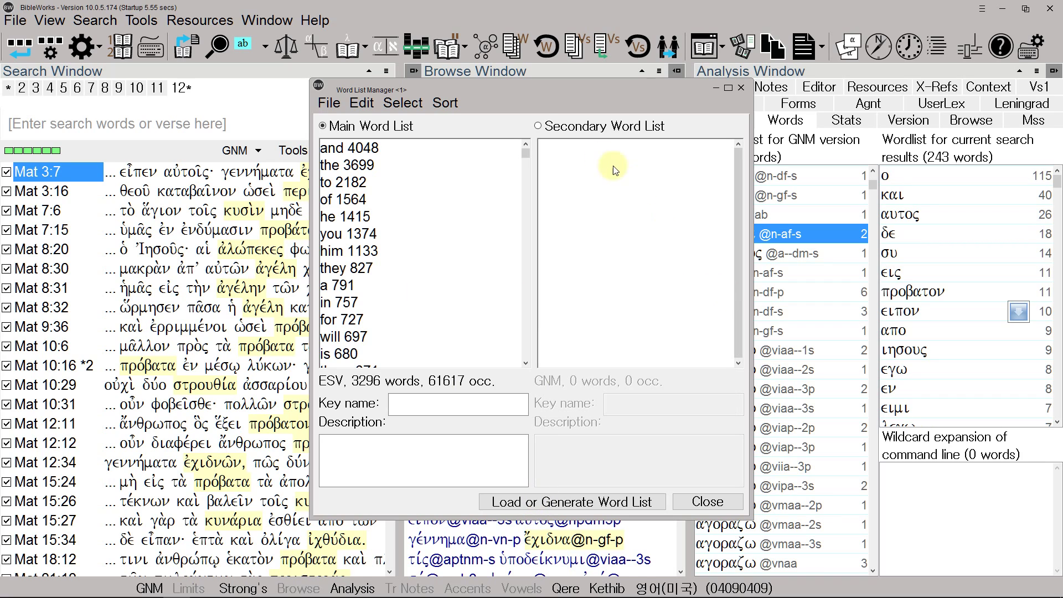
# Activate the secondary word list and start loading a list from the ESV English Standard Version (2011 update)
pyautogui.click(539, 126)
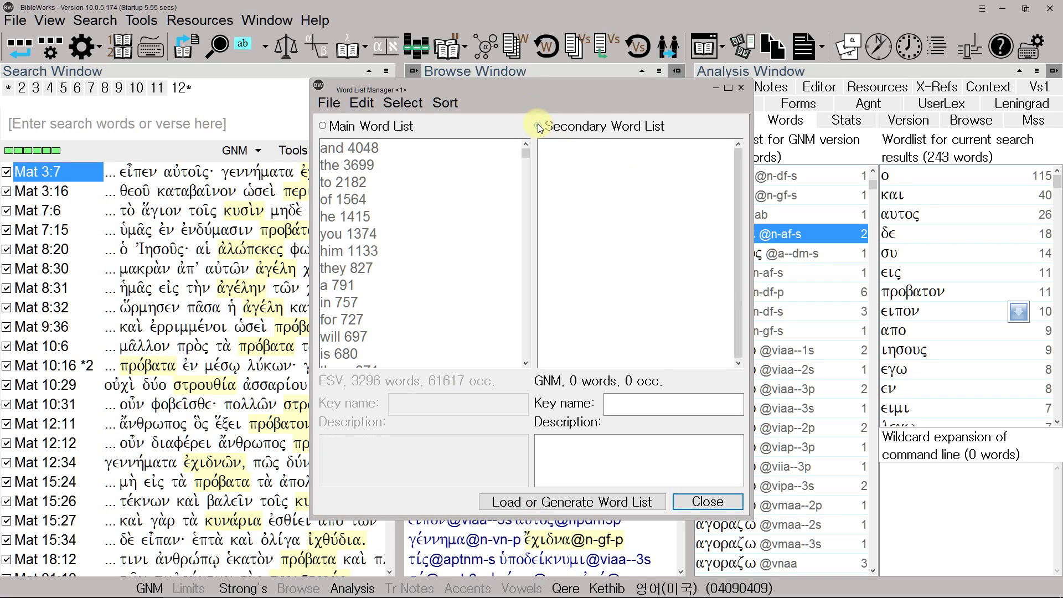
pyautogui.click(327, 104)
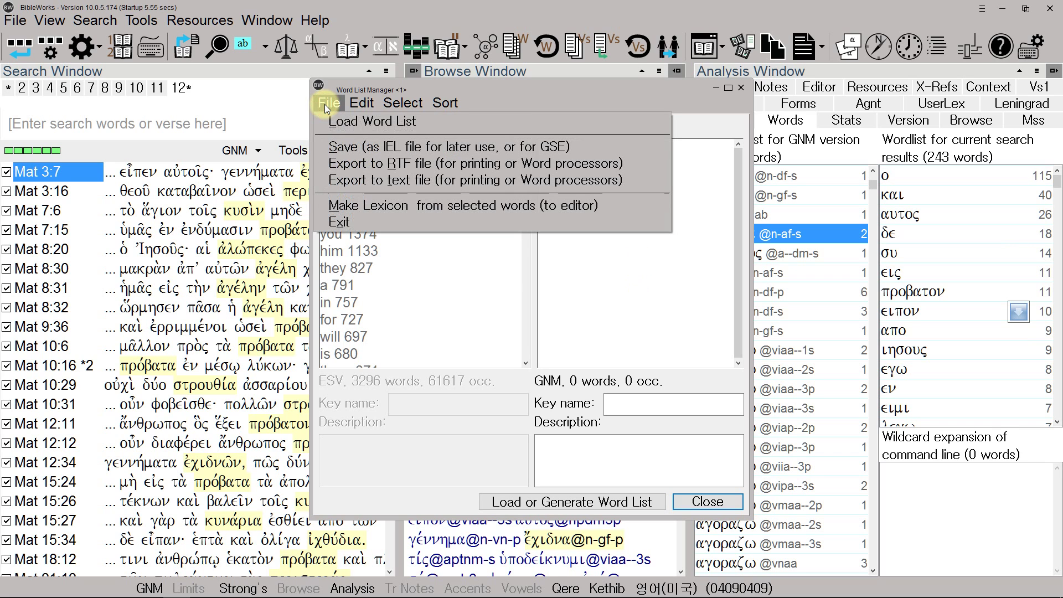
pyautogui.click(326, 116)
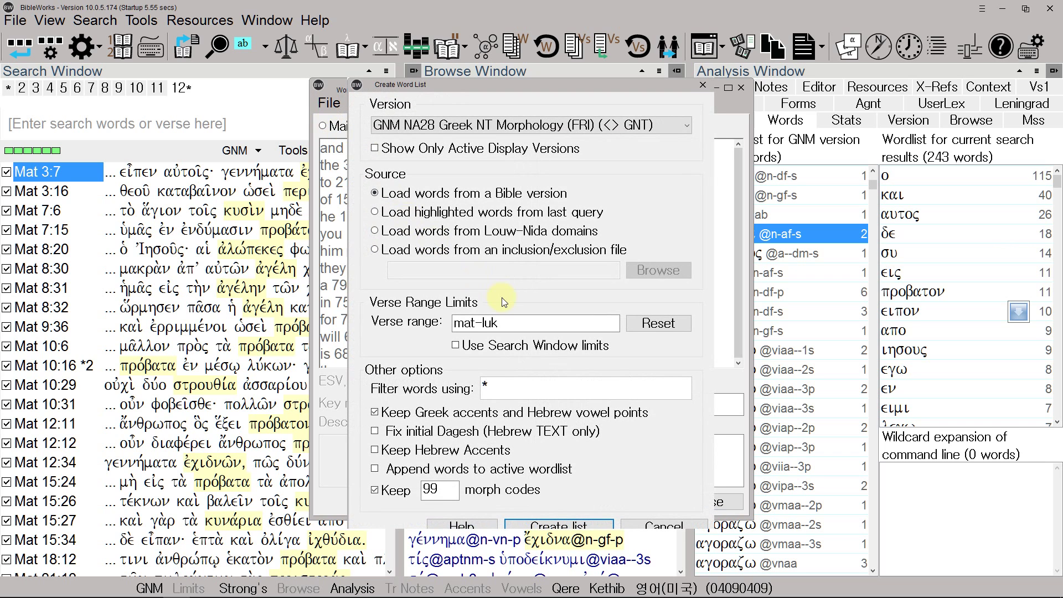
pyautogui.click(497, 124)
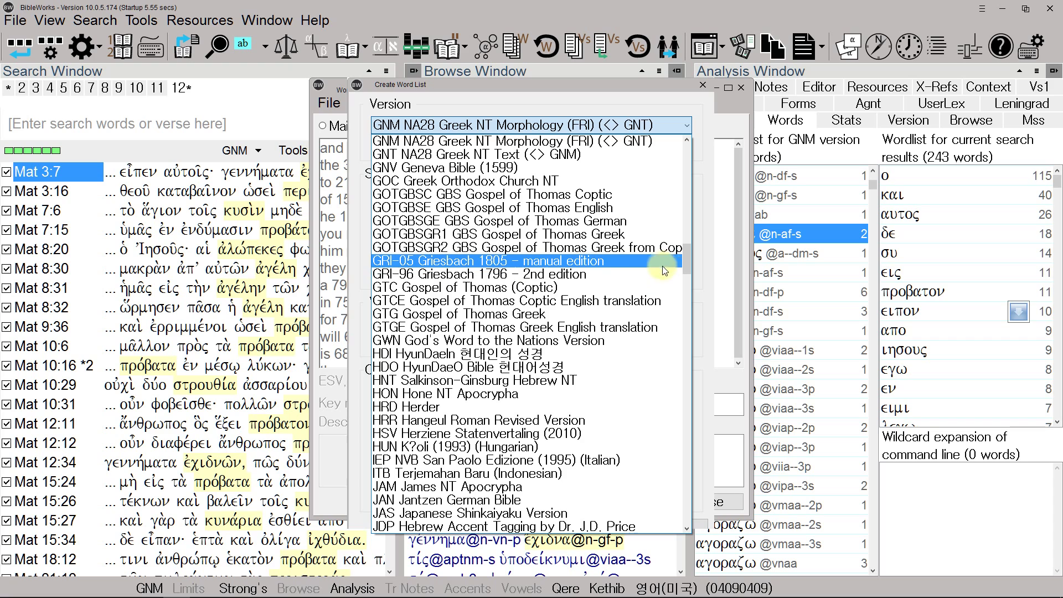
pyautogui.moveTo(686, 260); pyautogui.dragTo(685, 241)
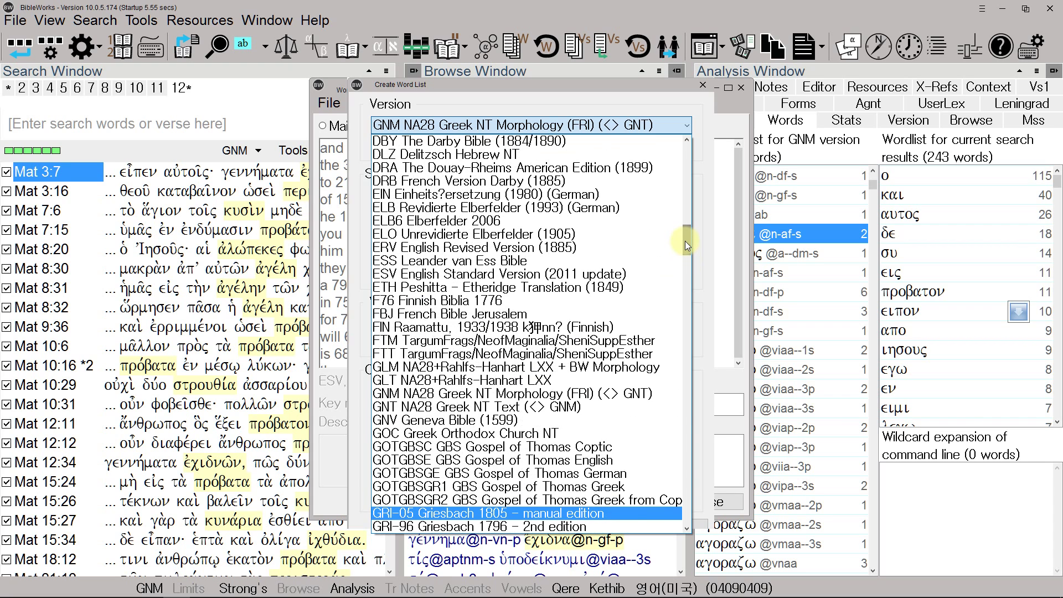
pyautogui.click(649, 271)
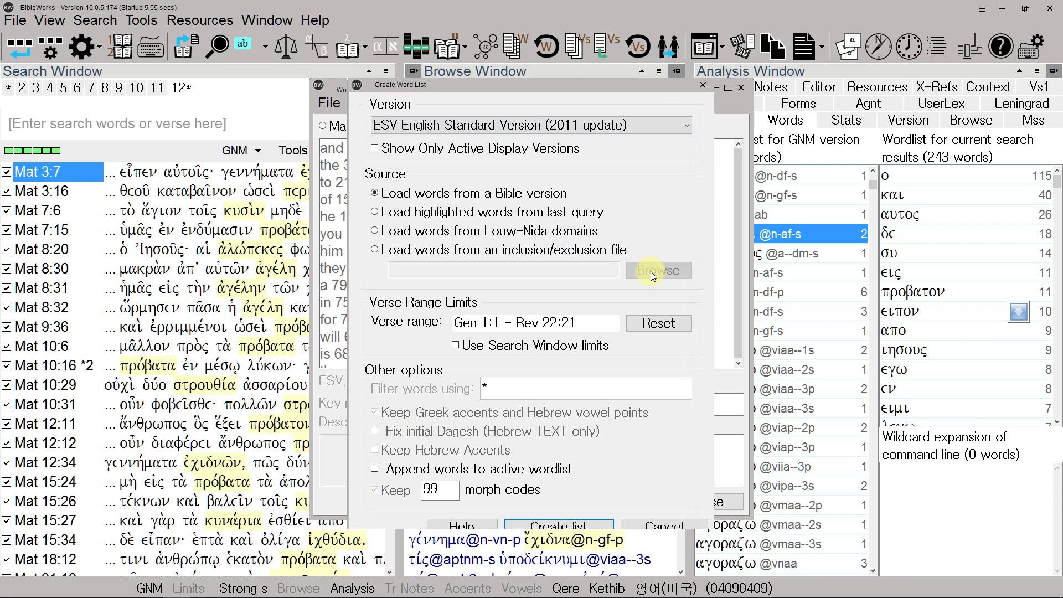
# Limit the secondary list's verse range to joh and create the list
pyautogui.click(587, 318)
pyautogui.moveTo(588, 318); pyautogui.dragTo(421, 328)
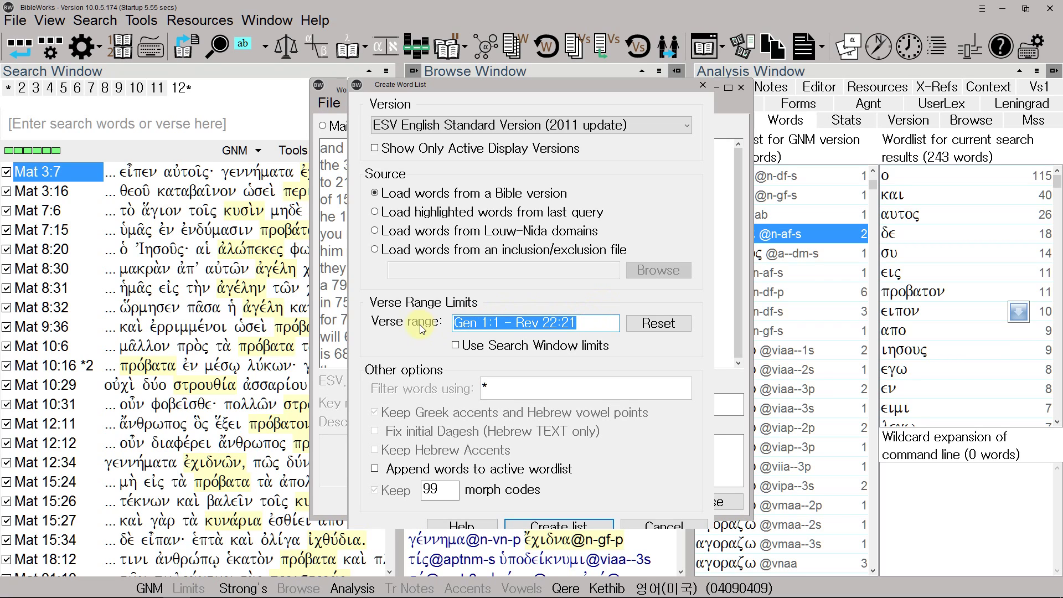
pyautogui.write('joh')
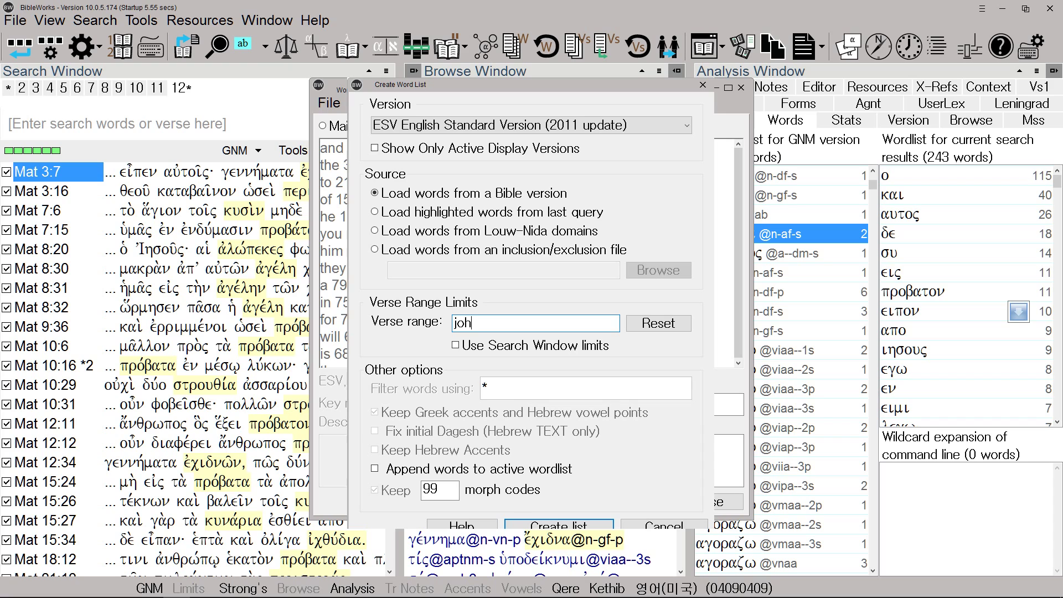
pyautogui.moveTo(593, 91); pyautogui.dragTo(580, 13)
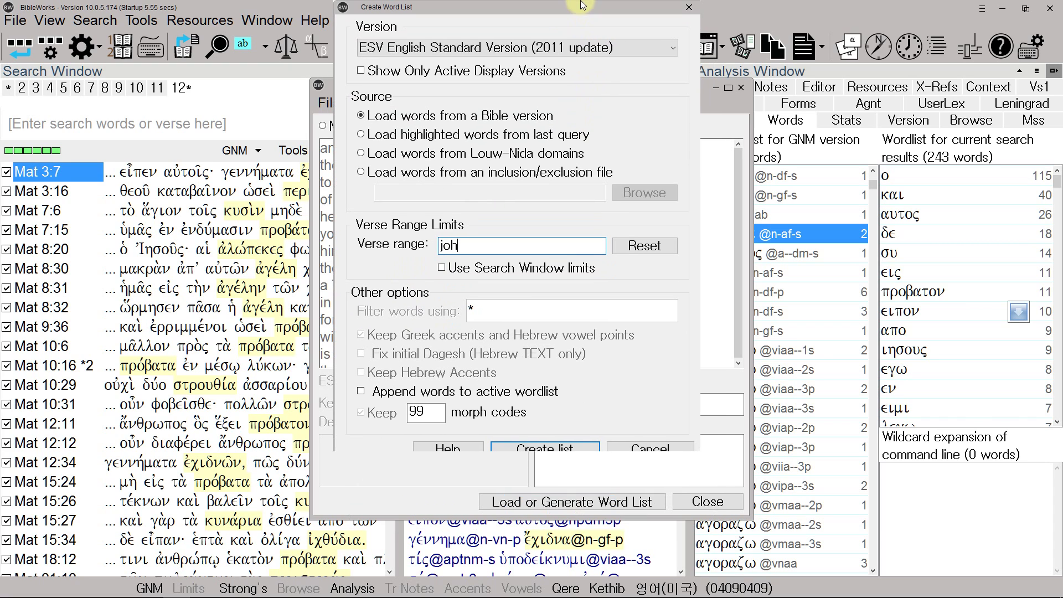
pyautogui.click(527, 448)
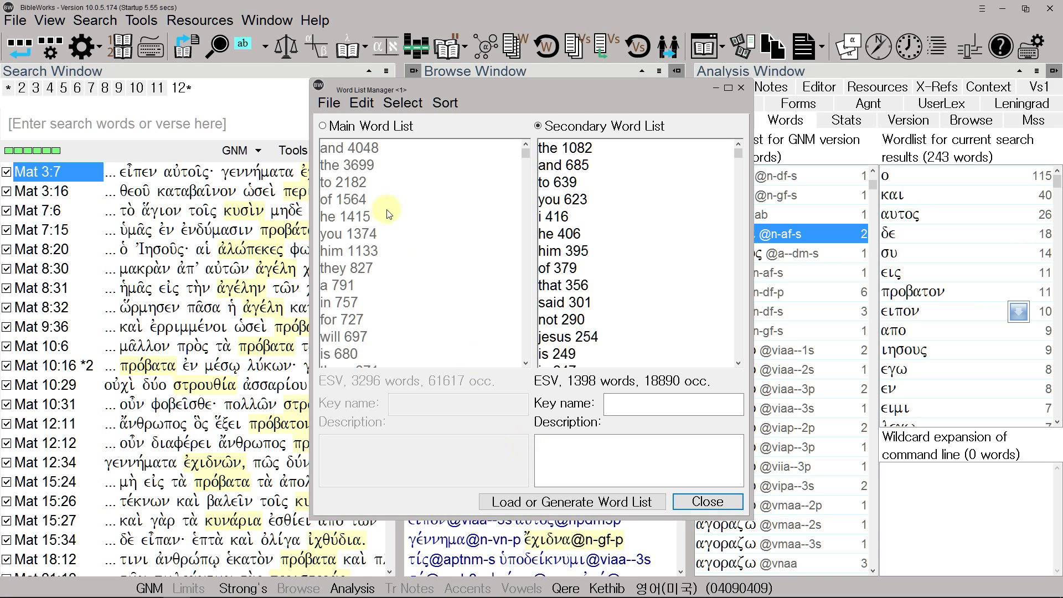
# Select the words common to both lists and delete them from the secondary word list
pyautogui.click(403, 103)
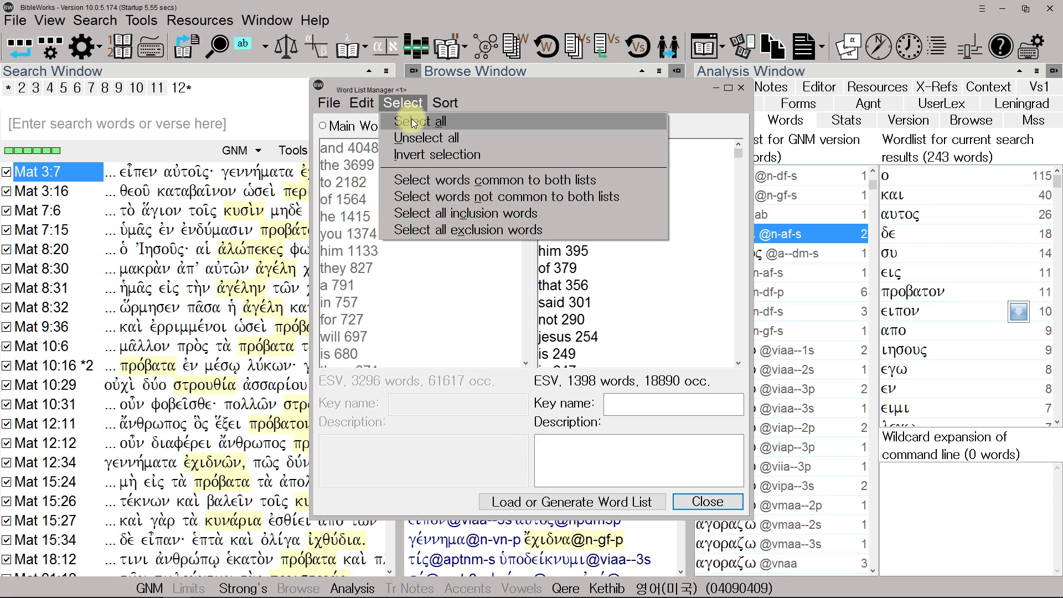
pyautogui.click(438, 185)
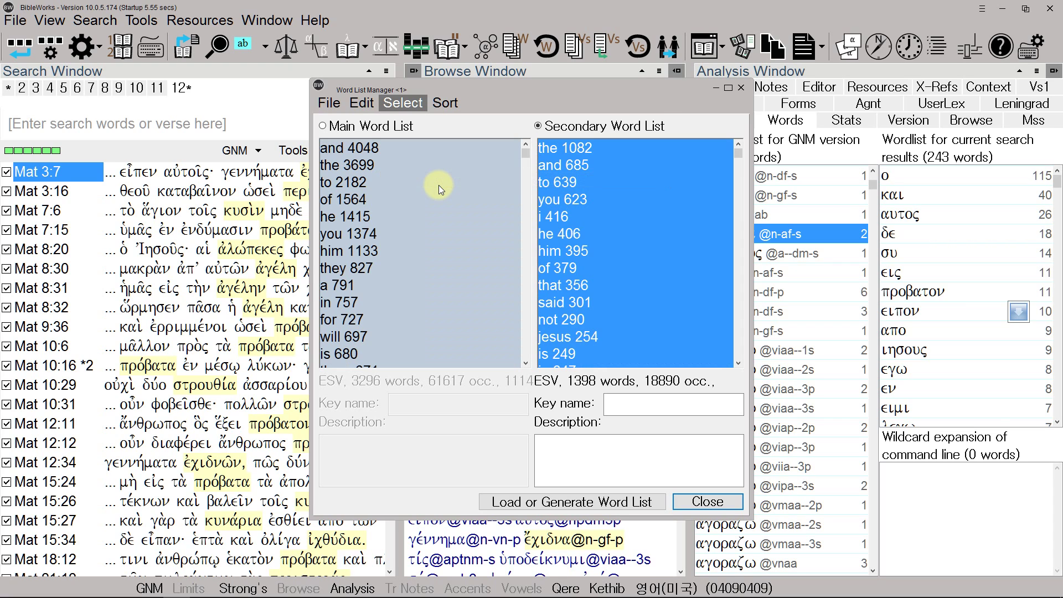
pyautogui.click(365, 103)
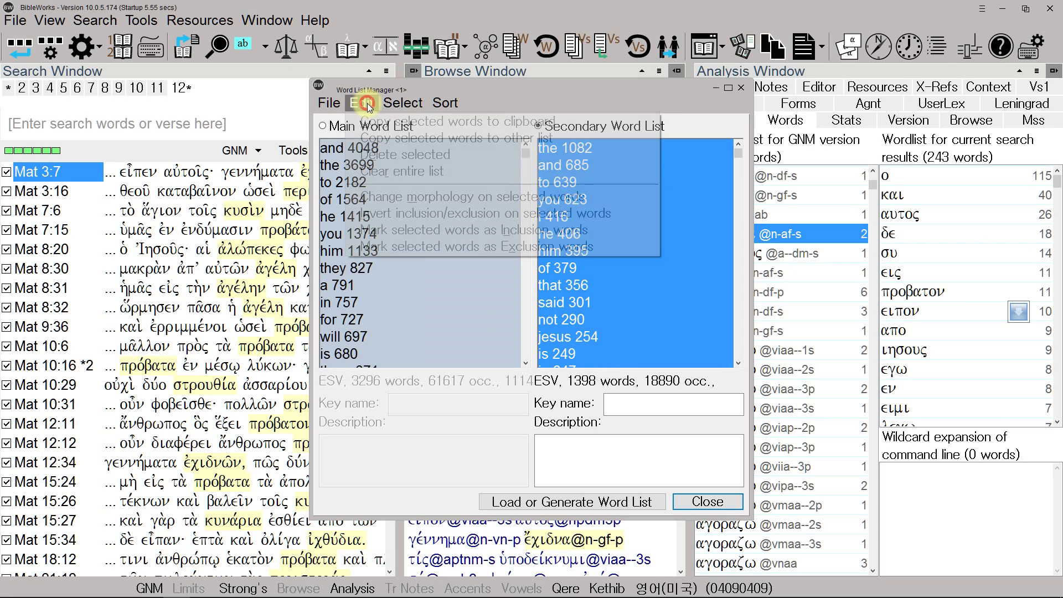
pyautogui.click(380, 155)
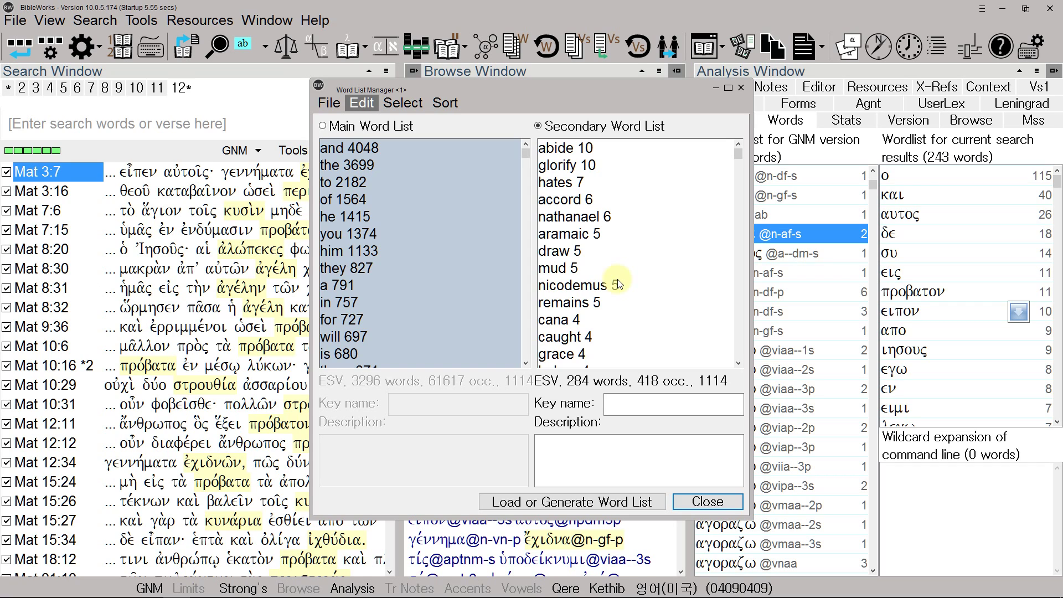
# Save the secondary word list as an inclusion/exclusion file named john, and close the Word List Manager without saving the primary list
pyautogui.click(337, 104)
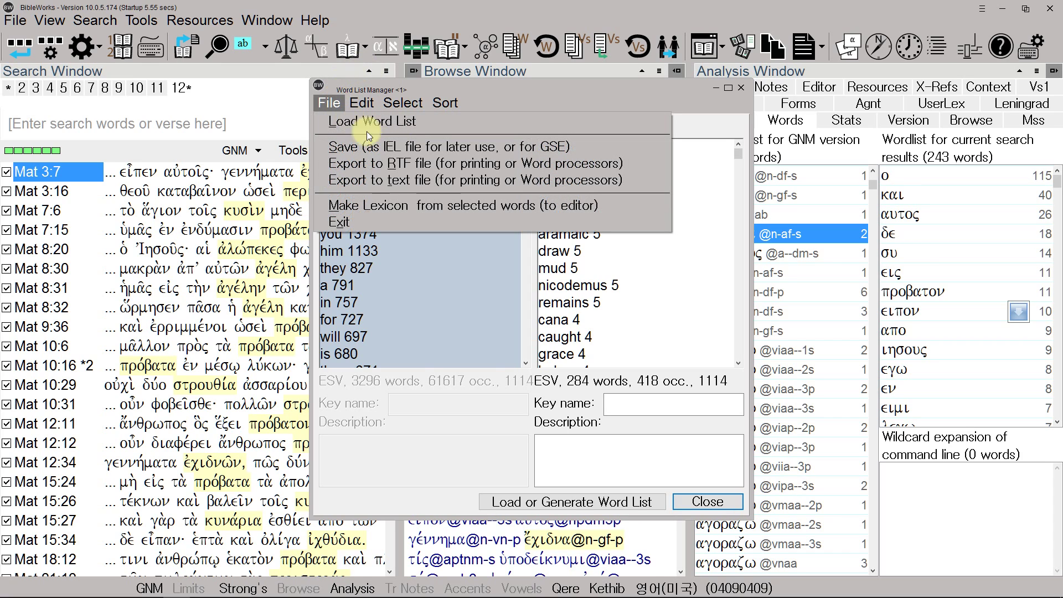
pyautogui.click(506, 151)
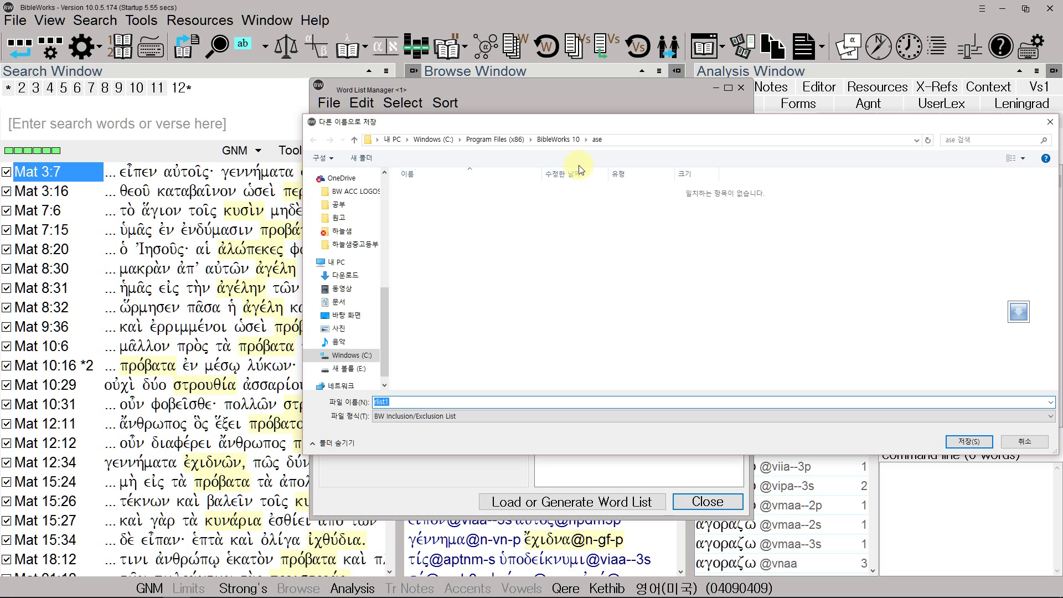
pyautogui.write('john')
pyautogui.click(960, 441)
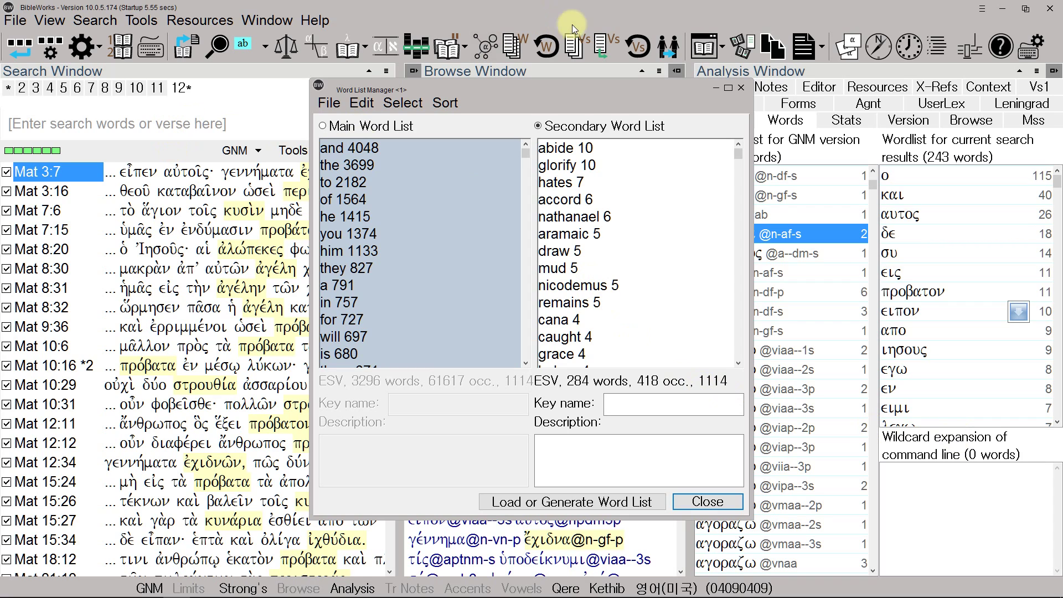
pyautogui.click(742, 91)
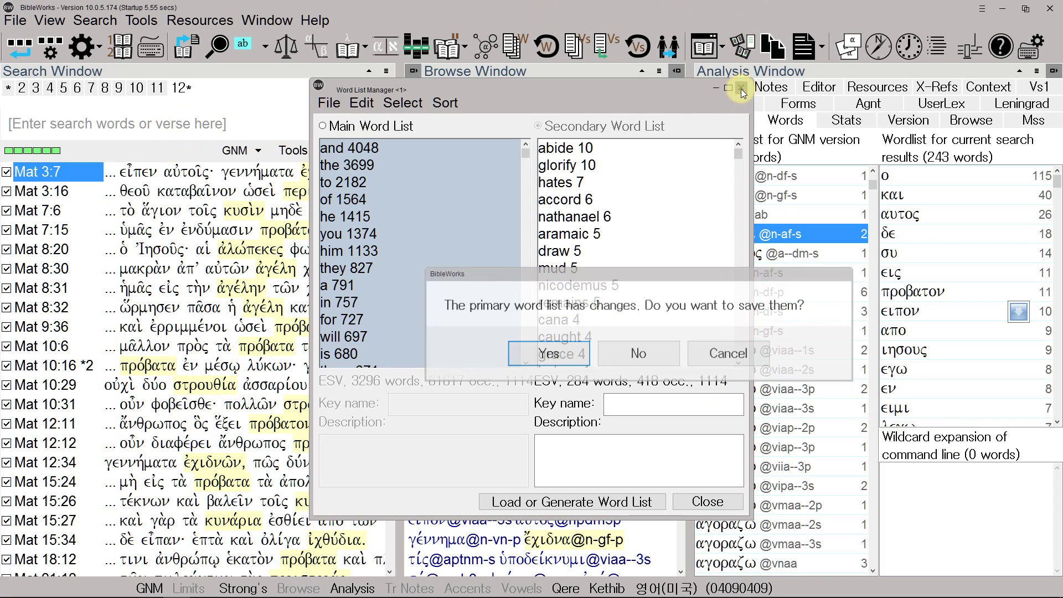
pyautogui.click(642, 354)
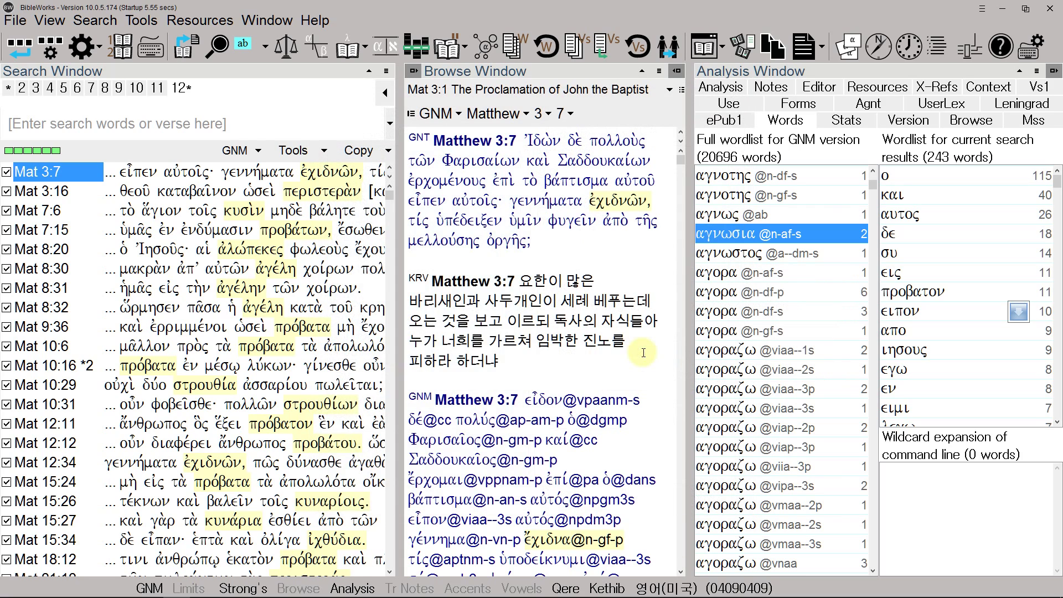
pyautogui.click(173, 120)
pyautogui.rightClick(173, 121)
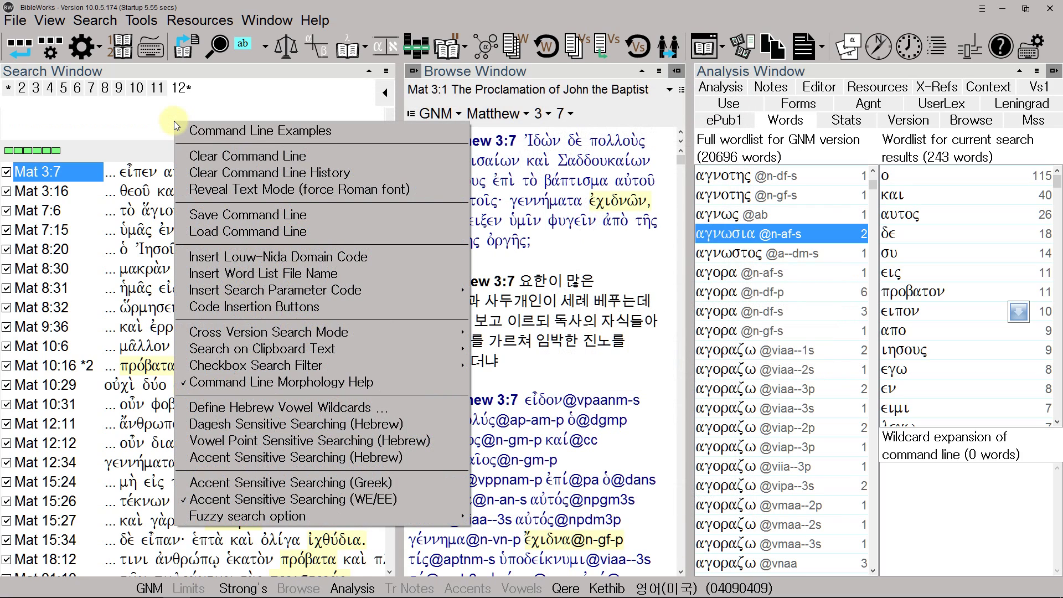
pyautogui.click(284, 277)
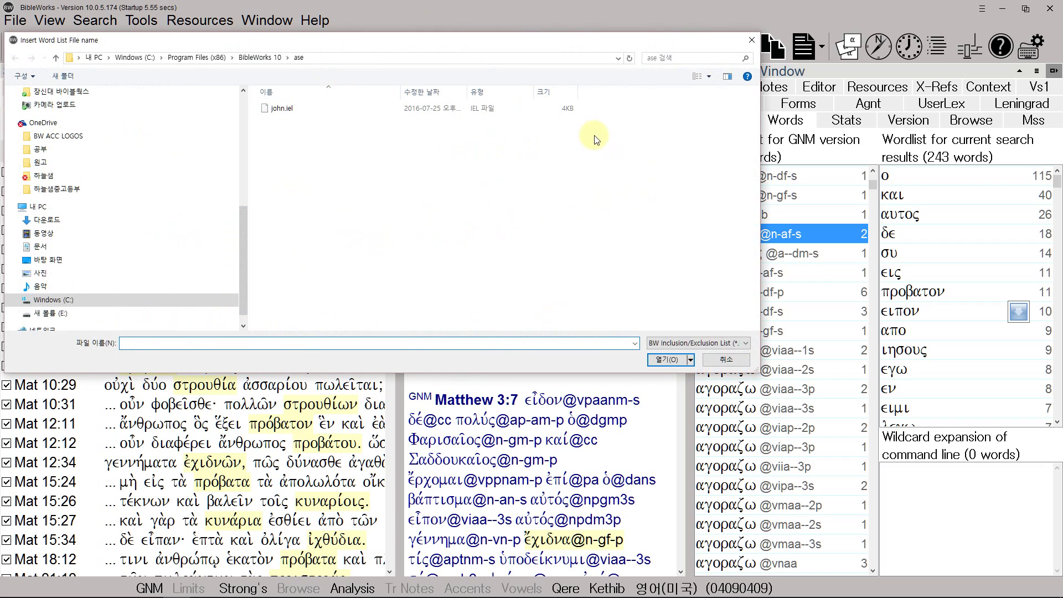
pyautogui.click(753, 40)
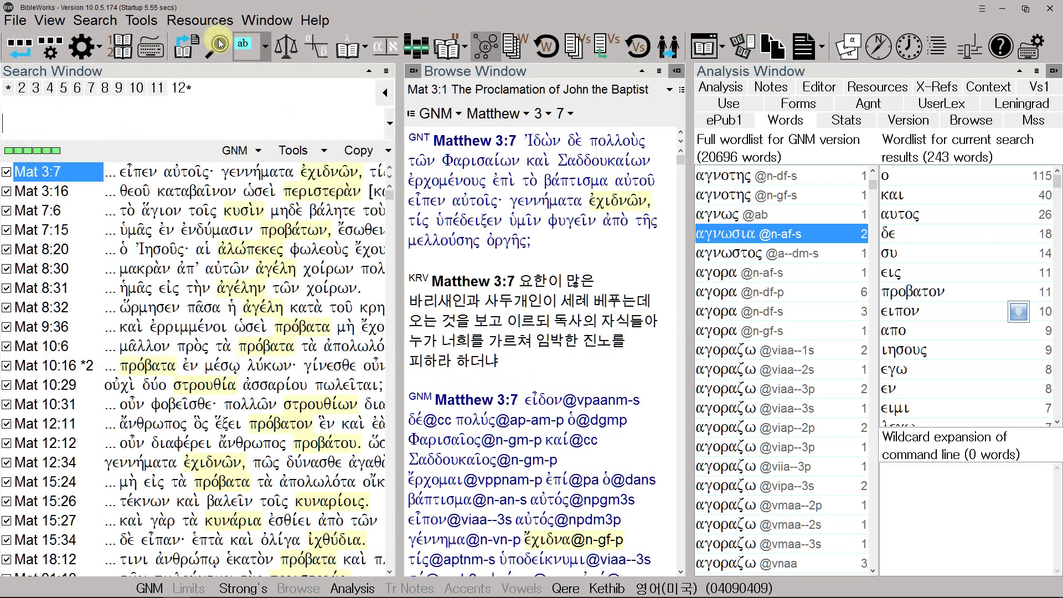
# Insert the word list file name john.iel into the command line
pyautogui.rightClick(127, 135)
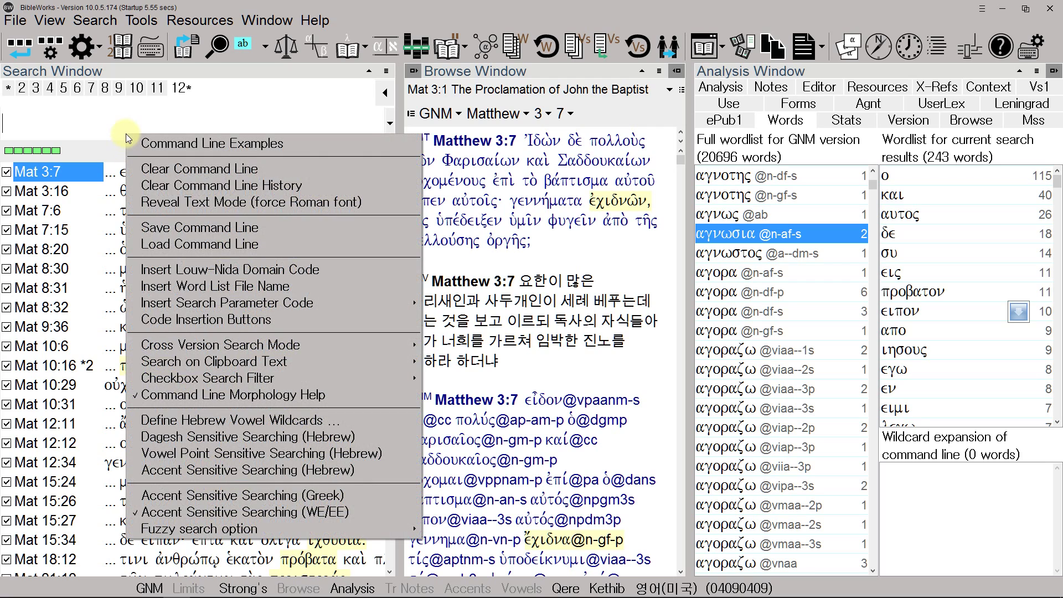
pyautogui.click(241, 286)
pyautogui.click(332, 112)
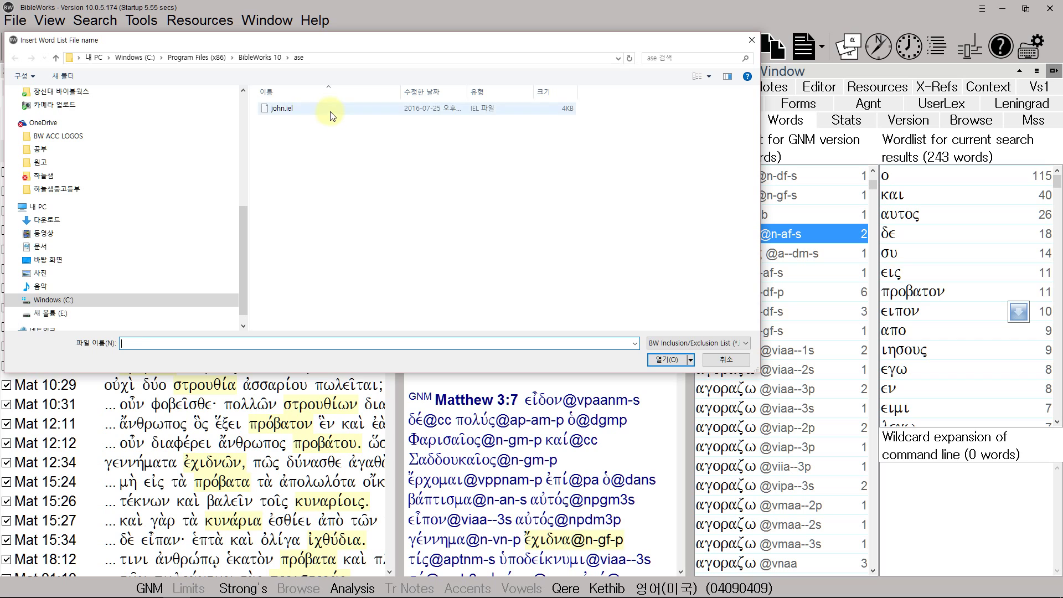
pyautogui.click(669, 360)
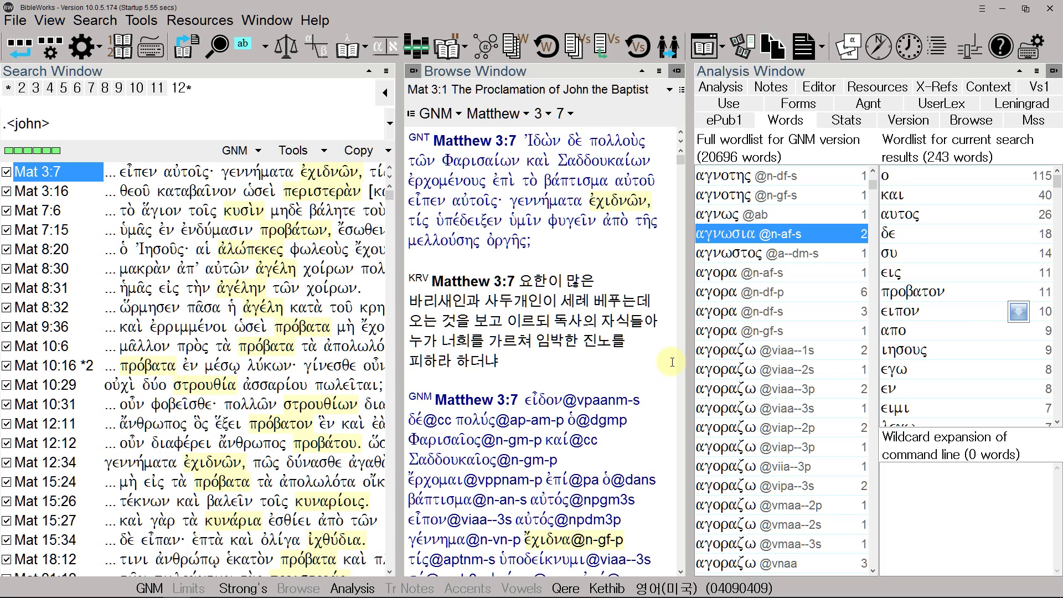
# Clear the command line and switch the search version to ESV
pyautogui.press('BackSpace')
pyautogui.press('BackSpace')
pyautogui.press('BackSpace')
pyautogui.press('BackSpace')
pyautogui.press('BackSpace')
pyautogui.press('BackSpace')
pyautogui.press('BackSpace')
pyautogui.write('esv')
pyautogui.press('Return')
# Search the ESV for any word in the saved john list with the command .<john>
pyautogui.write('/')
pyautogui.press('BackSpace')
pyautogui.write('.es')
pyautogui.press('BackSpace')
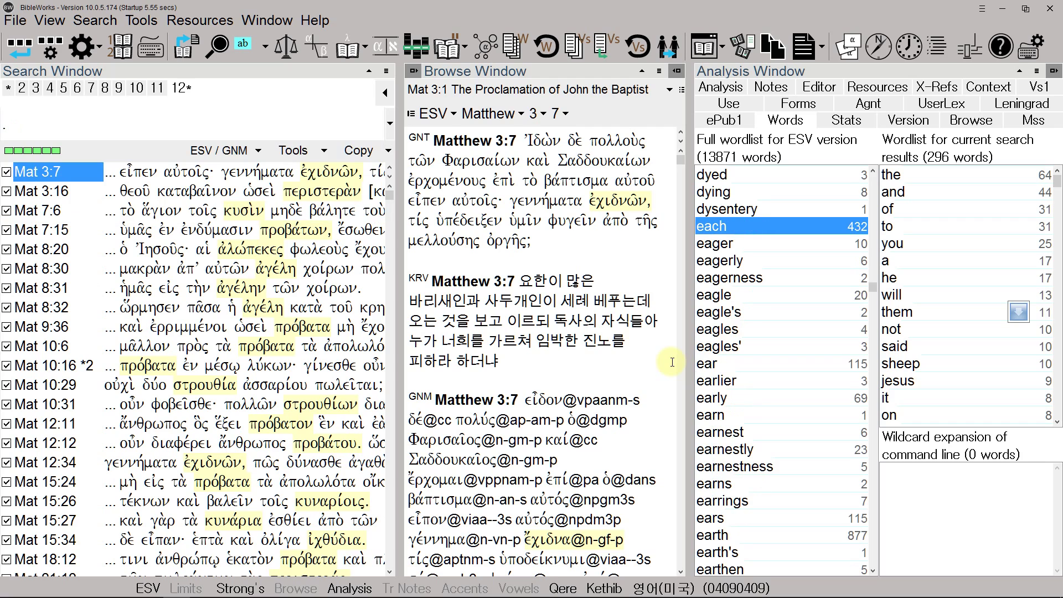
pyautogui.write('.<john>')
pyautogui.press('Return')
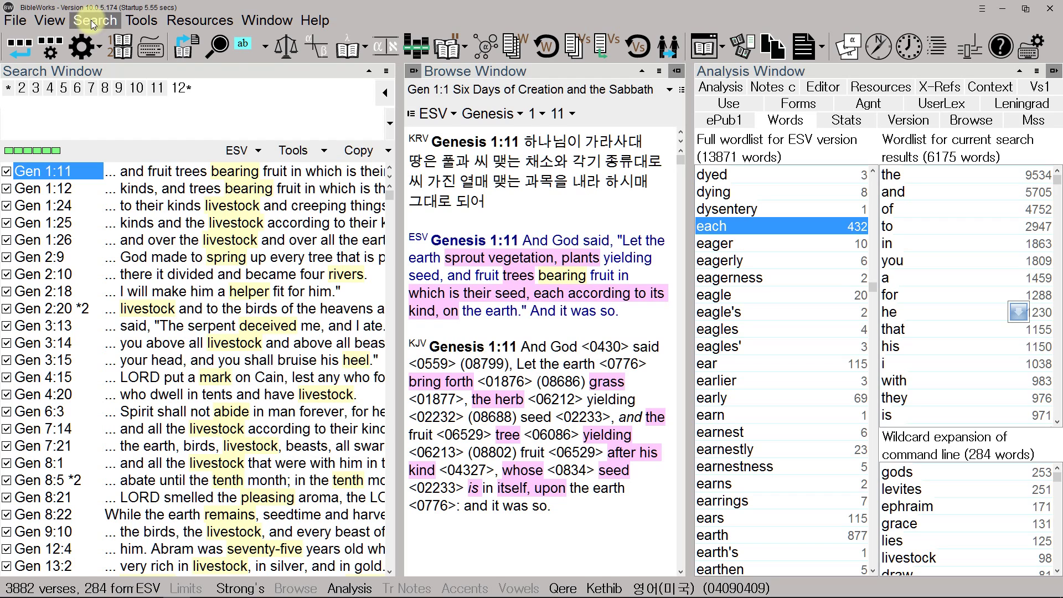
# Open the Verse List Manager from the text analysis tools
pyautogui.click(134, 20)
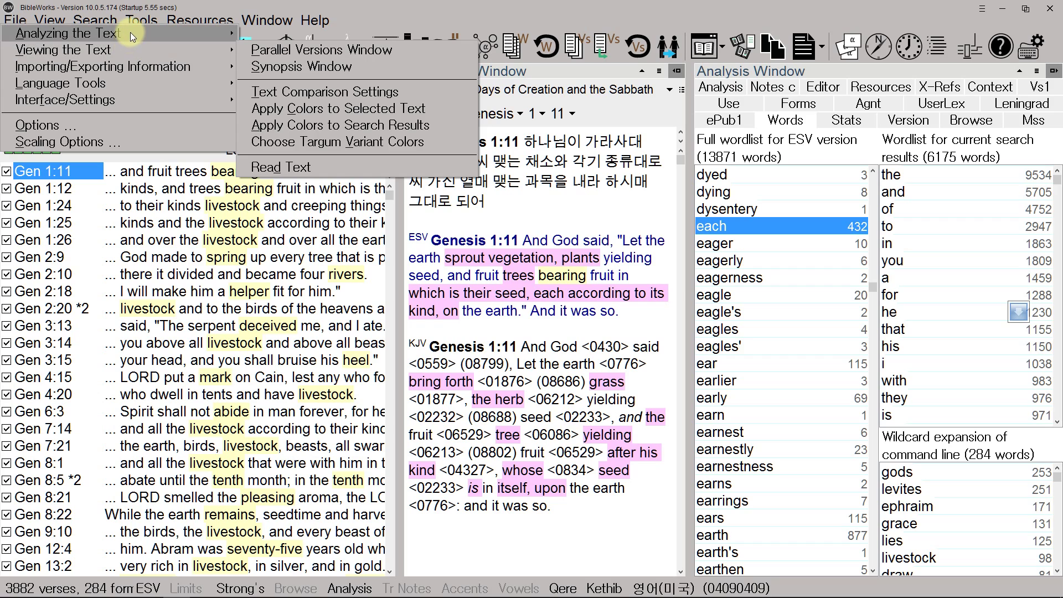
pyautogui.moveTo(132, 35)
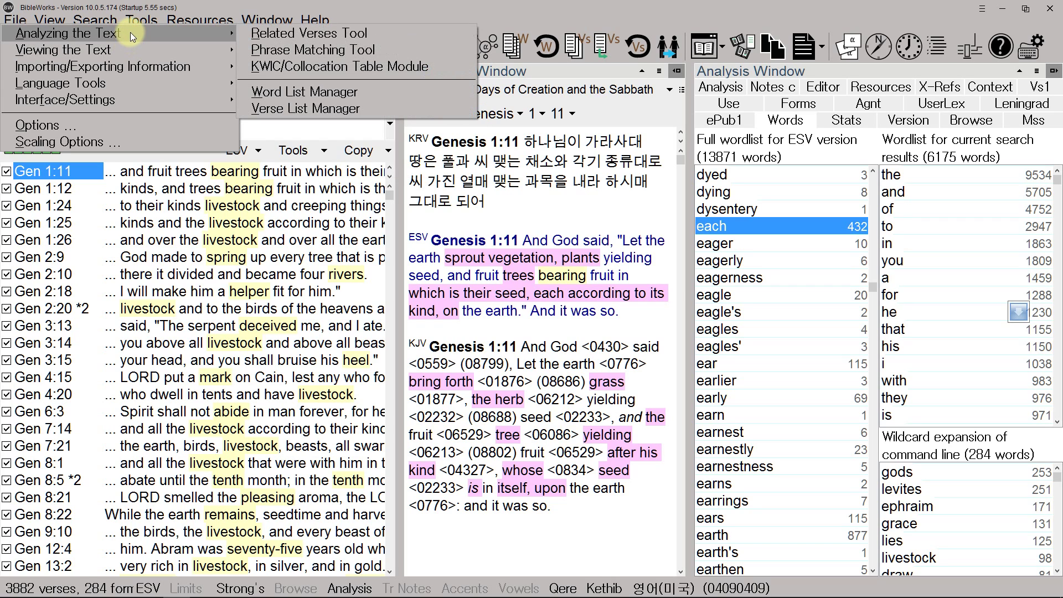
pyautogui.click(315, 107)
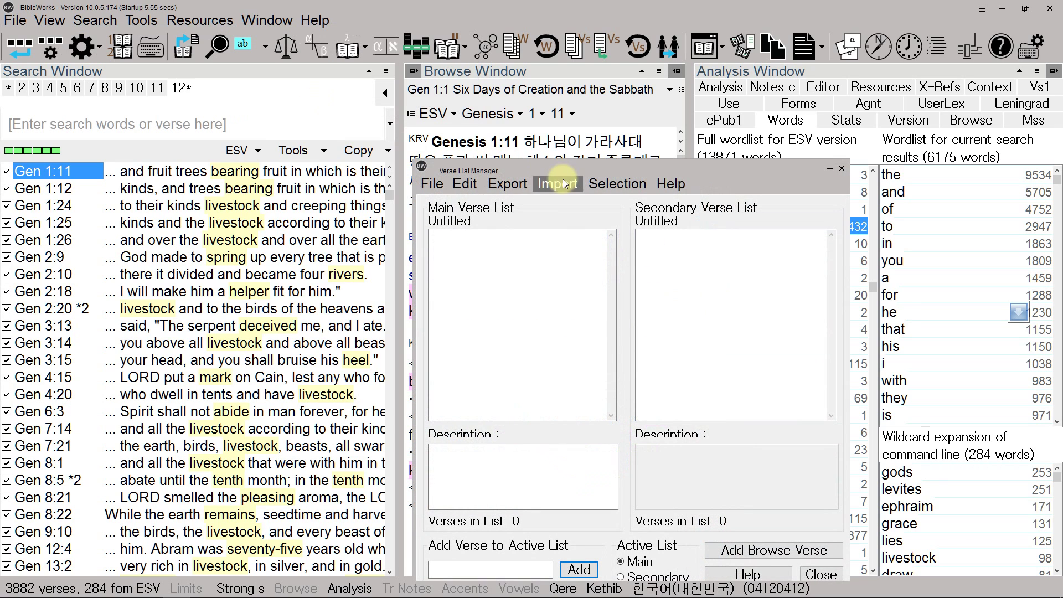
# Import the current Search Window verse, Gen 1:11, into the main verse list
pyautogui.moveTo(565, 167); pyautogui.dragTo(580, 26)
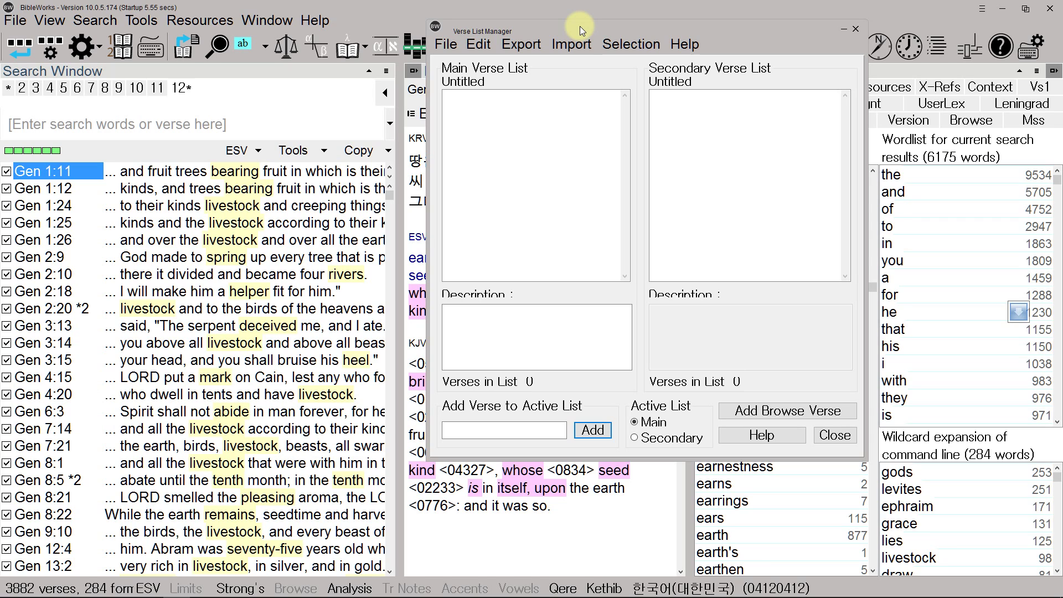
pyautogui.click(456, 44)
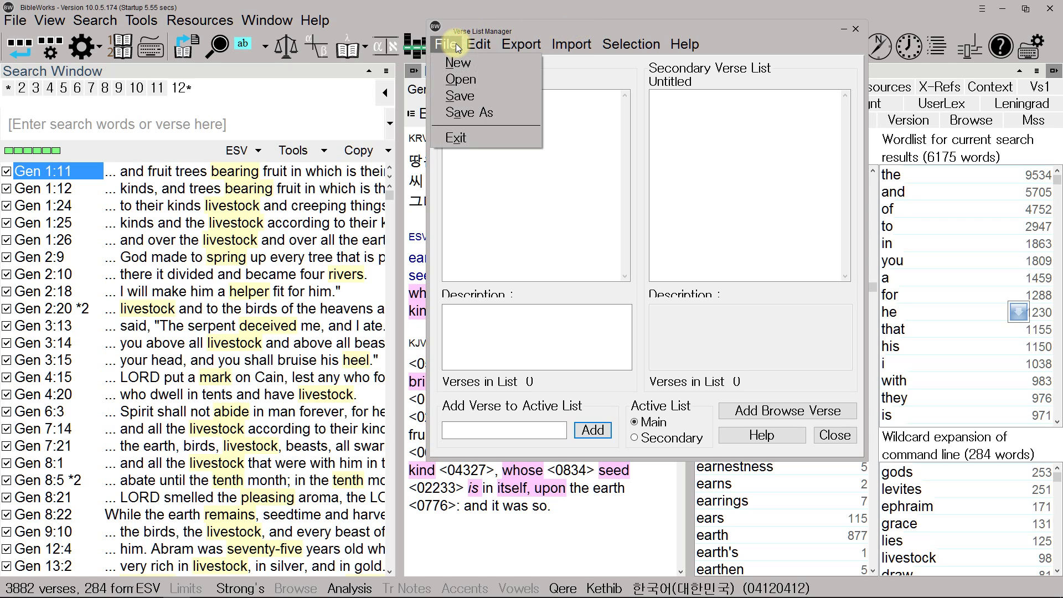
pyautogui.moveTo(472, 44)
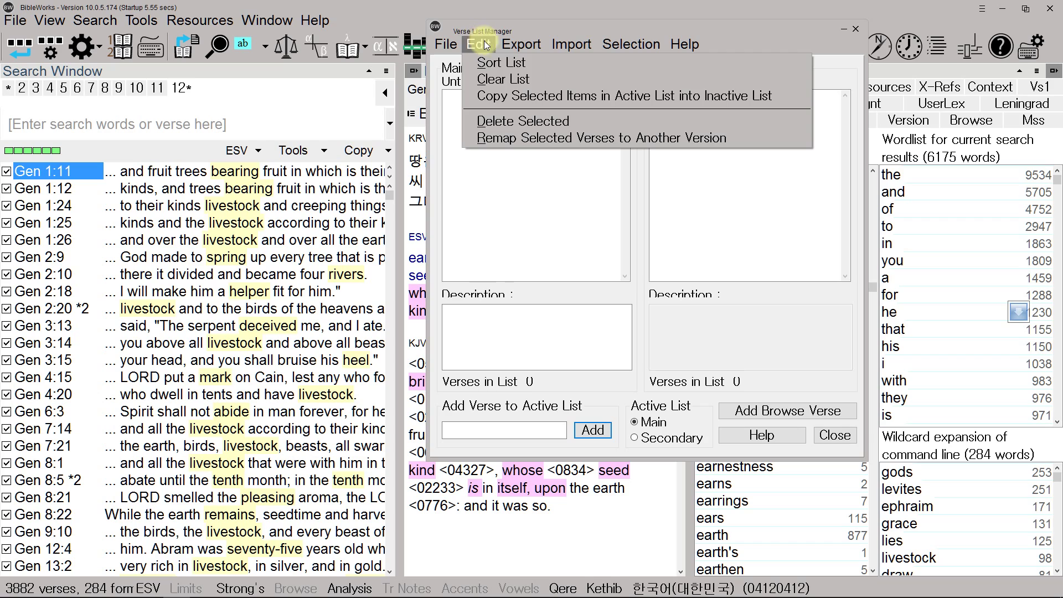
pyautogui.moveTo(513, 46)
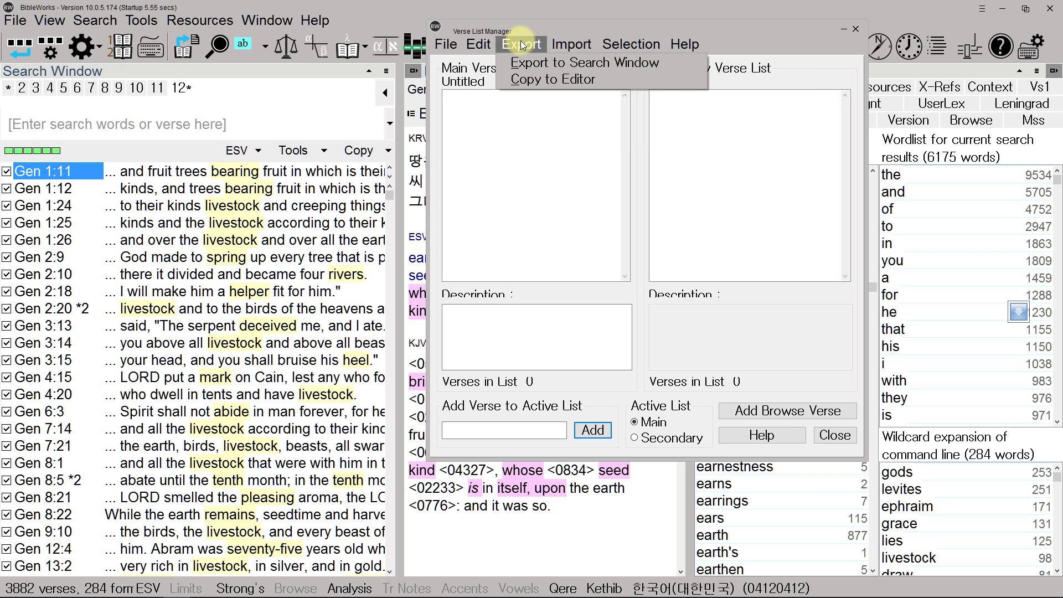
pyautogui.moveTo(558, 49)
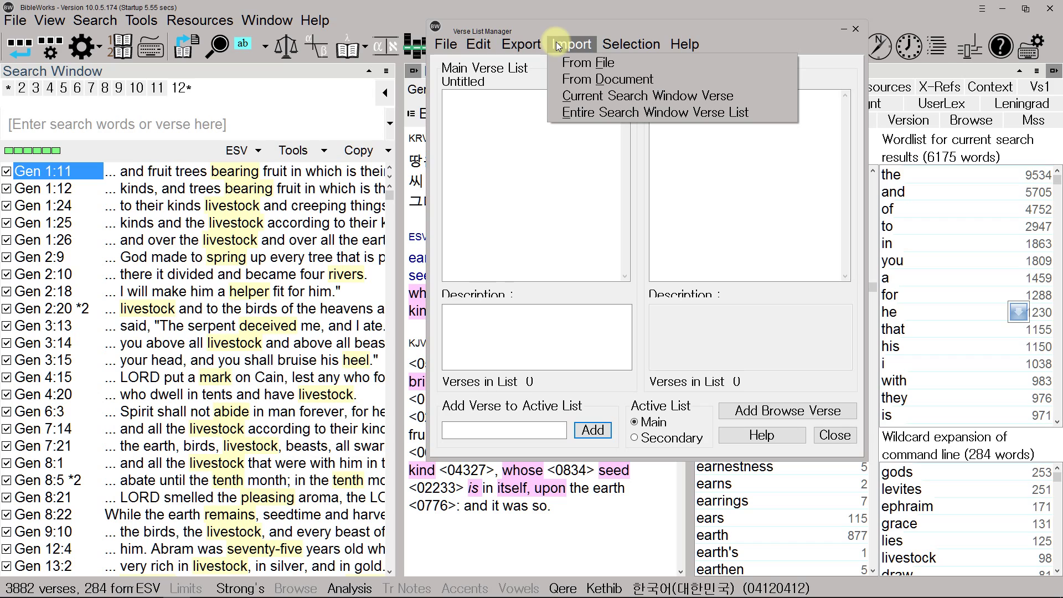
pyautogui.click(565, 97)
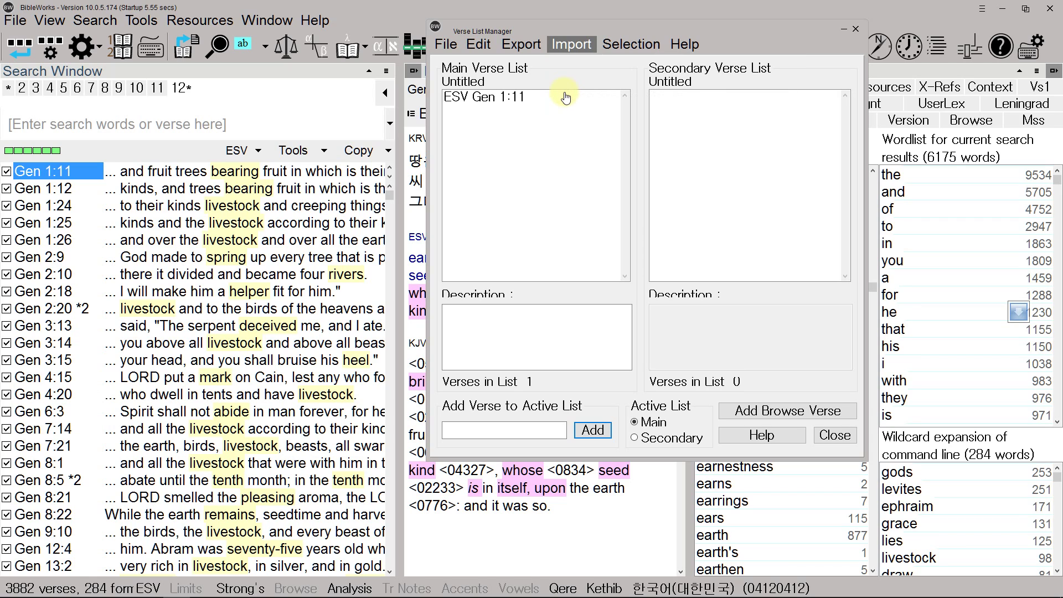
# Import the entire Search Window verse list into the main verse list
pyautogui.click(570, 44)
pyautogui.click(575, 112)
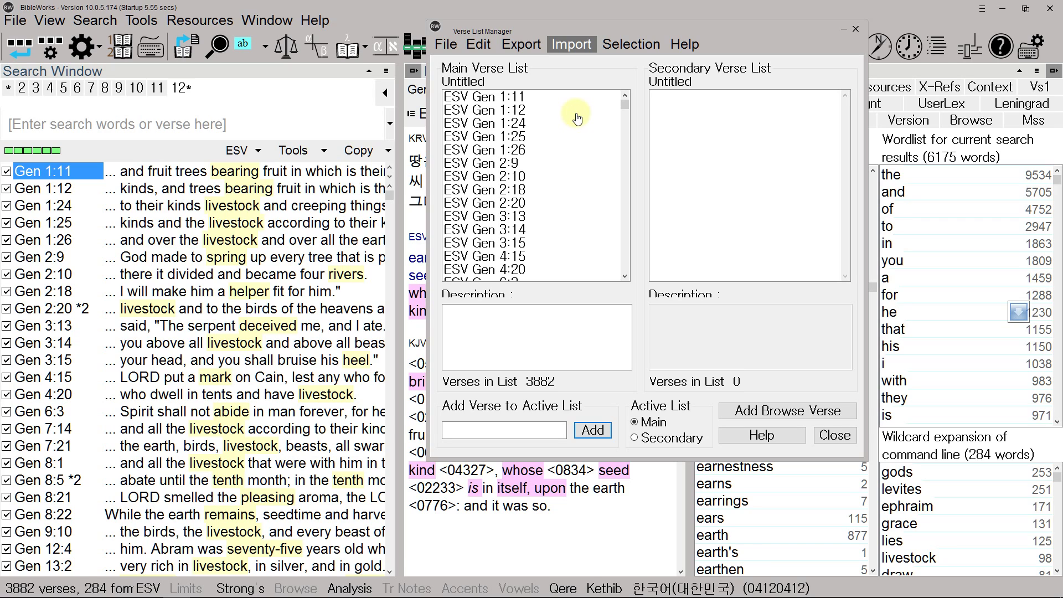
pyautogui.click(578, 49)
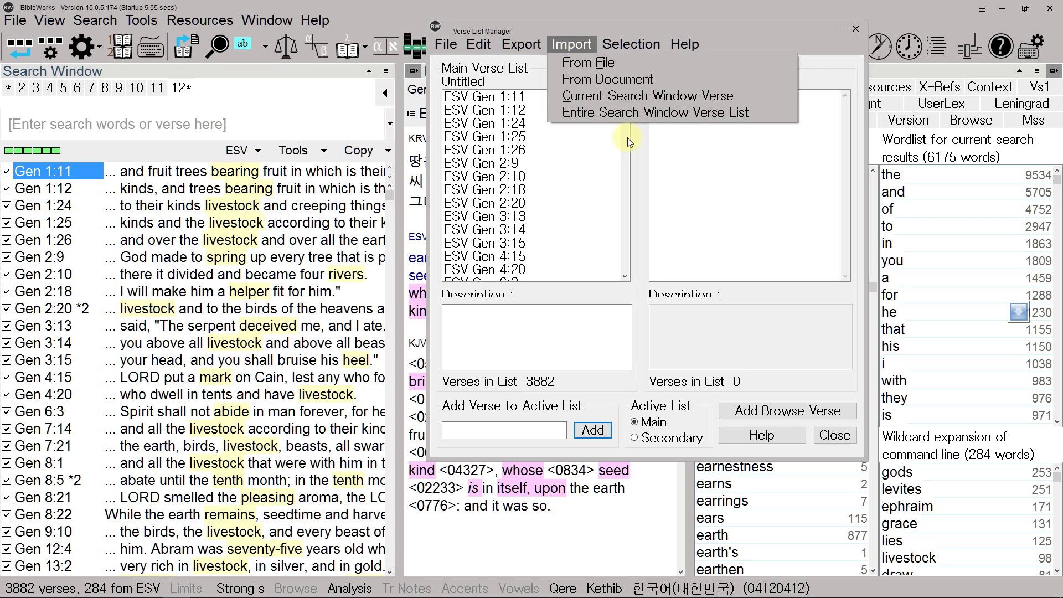
# Make the secondary verse list active and look at the Verse List Manager help page
pyautogui.click(687, 183)
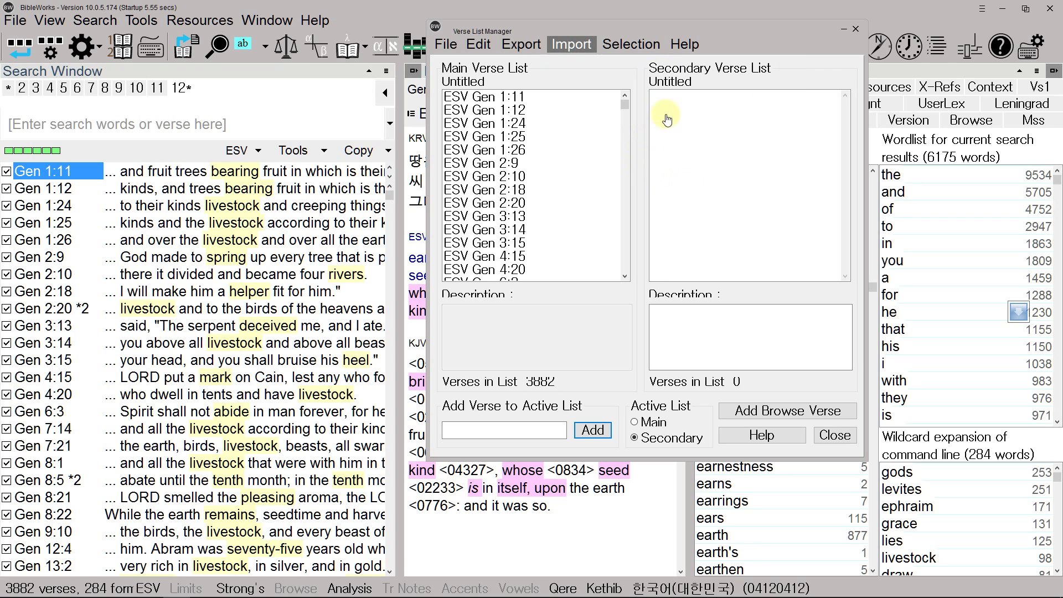
pyautogui.click(679, 44)
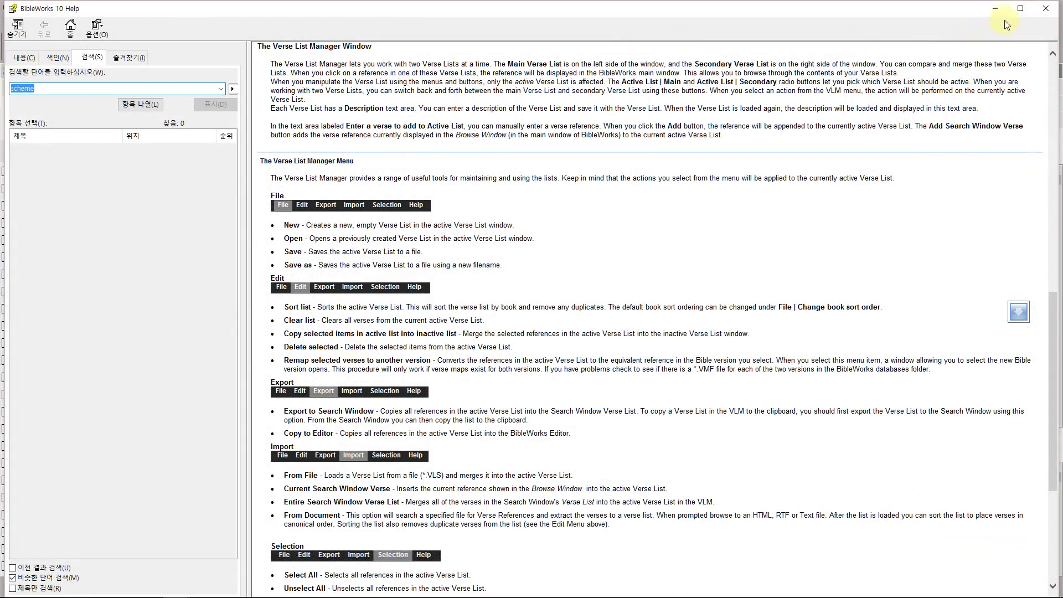
pyautogui.click(1045, 8)
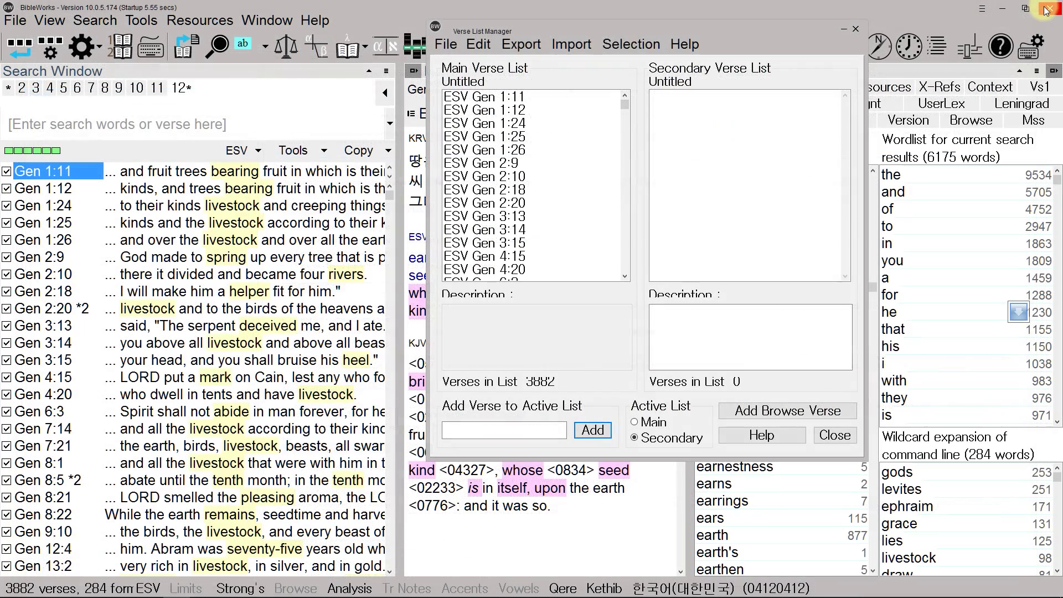
# Save the active secondary verse list as bw24 and close the Verse List Manager without saving the main list
pyautogui.click(447, 48)
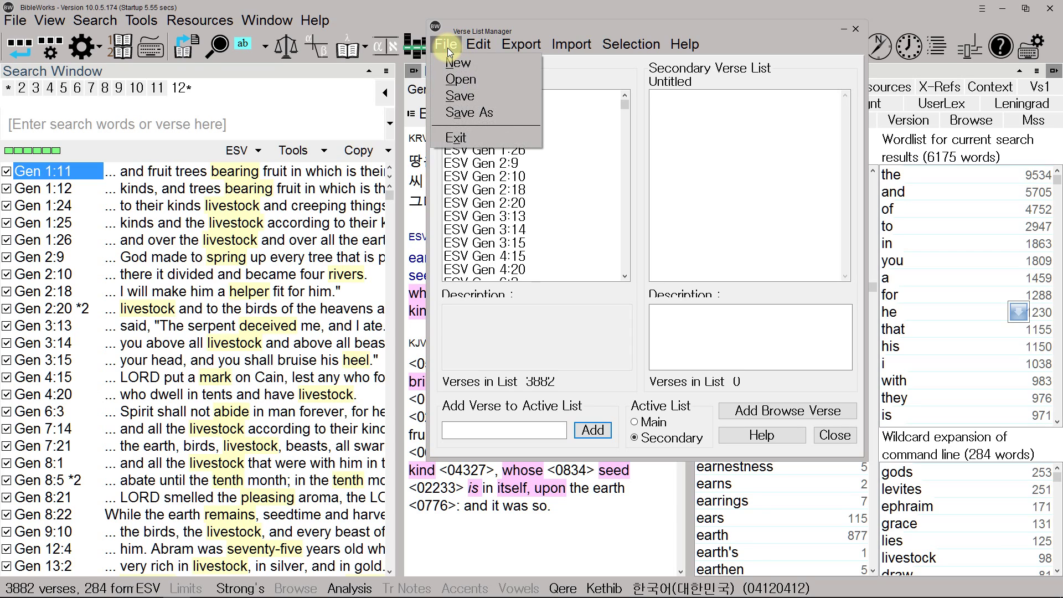
pyautogui.click(458, 100)
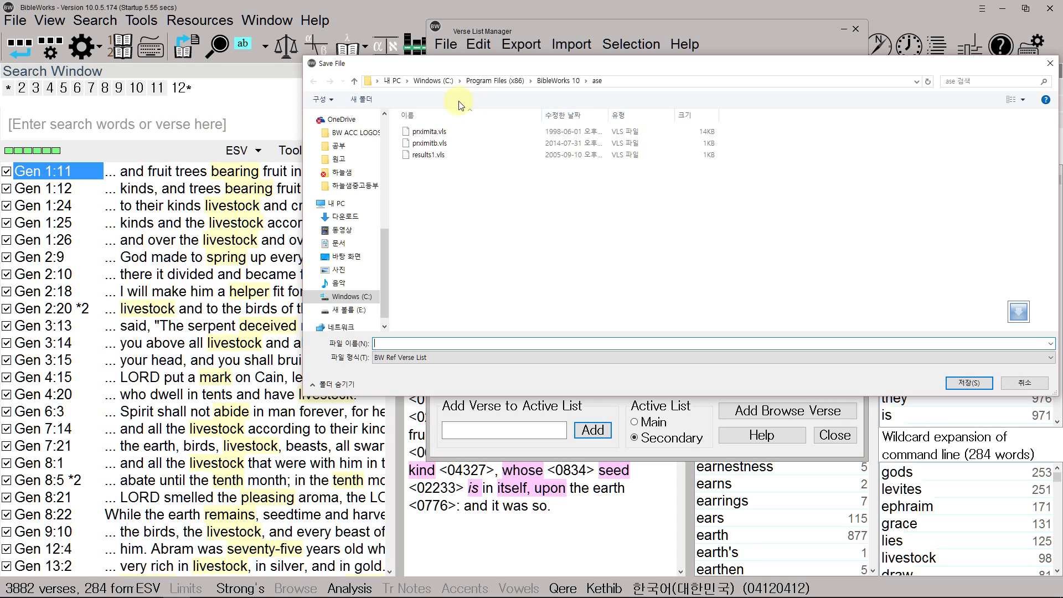
pyautogui.write('bw24')
pyautogui.click(960, 384)
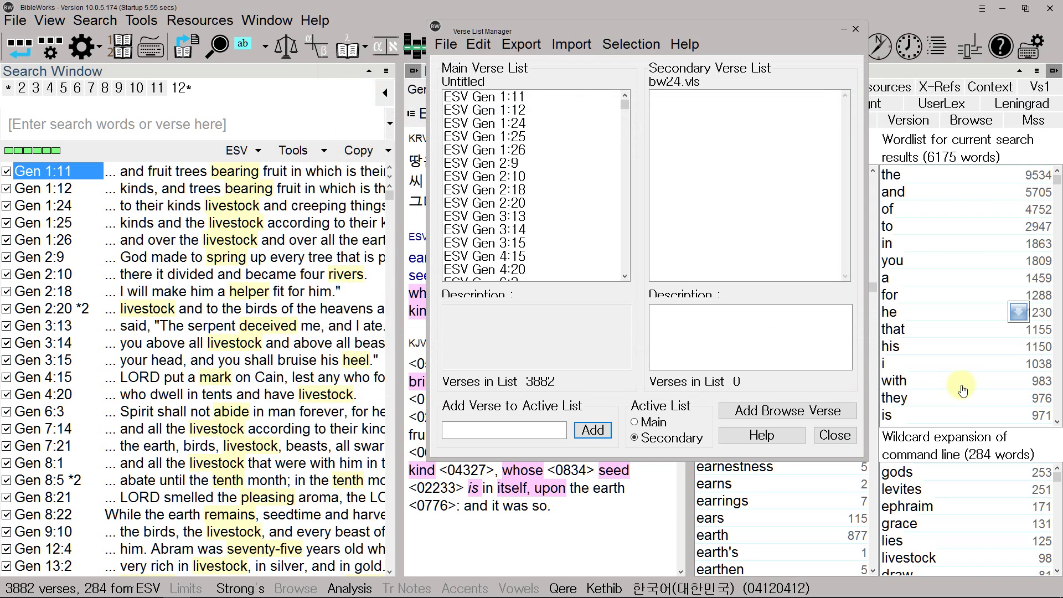
pyautogui.click(855, 28)
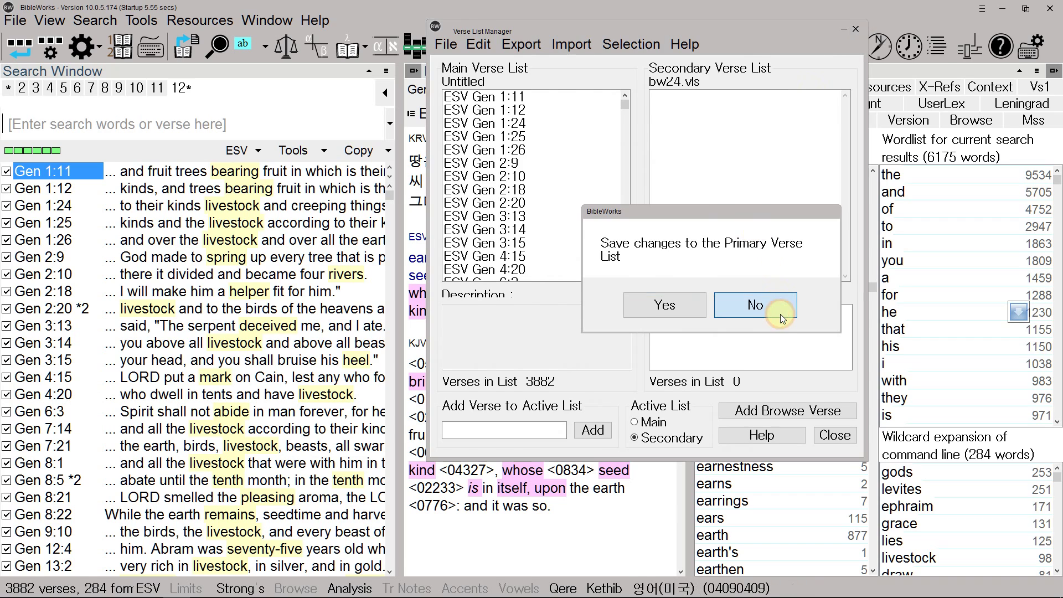
pyautogui.click(779, 314)
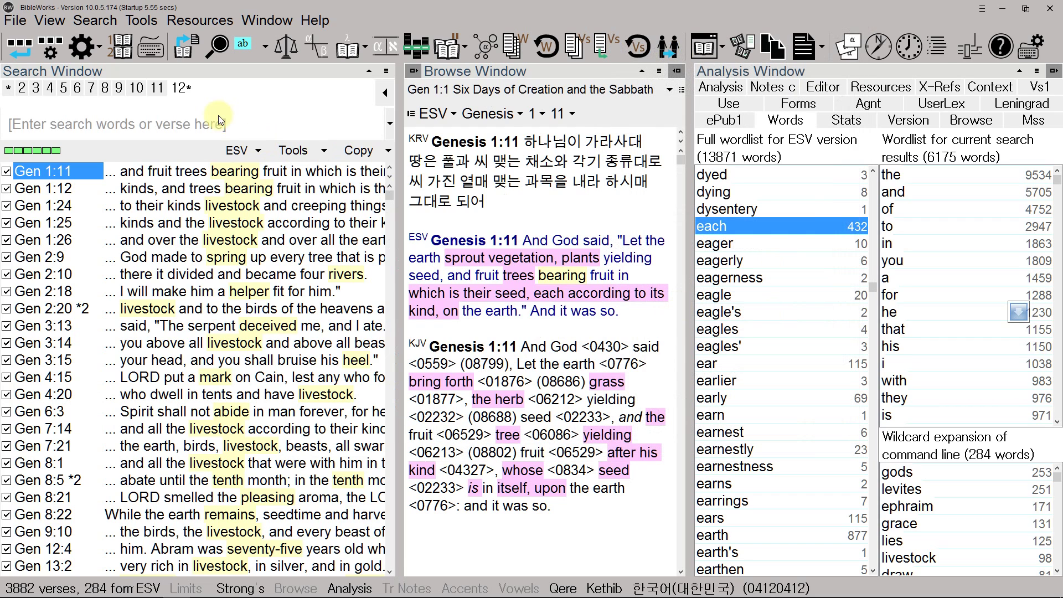
# Try to limit searches to the saved verse list with the command l bw24
pyautogui.rightClick(215, 115)
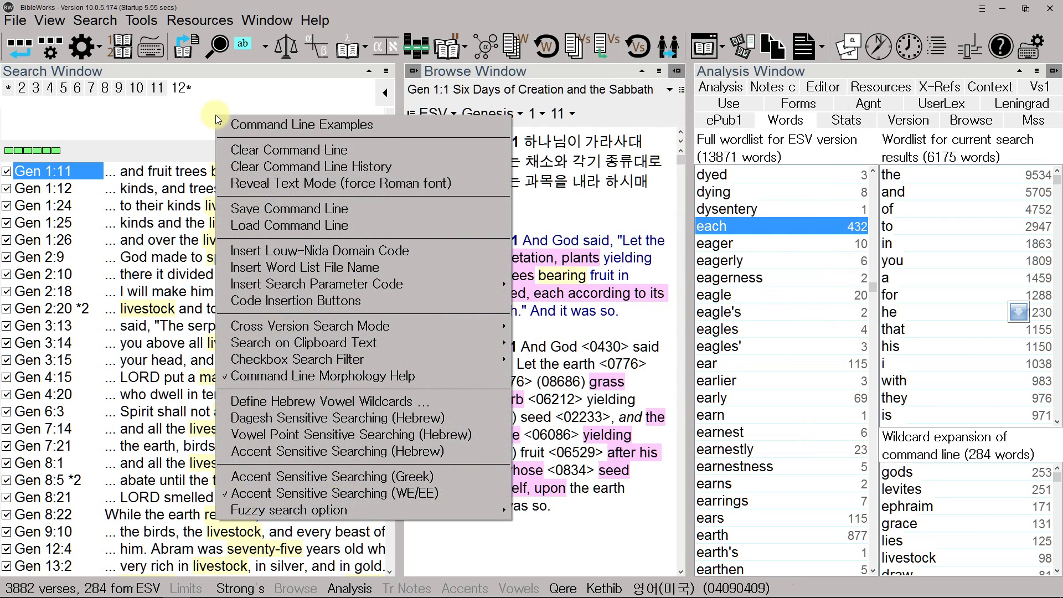
pyautogui.click(187, 120)
pyautogui.write('l bw24')
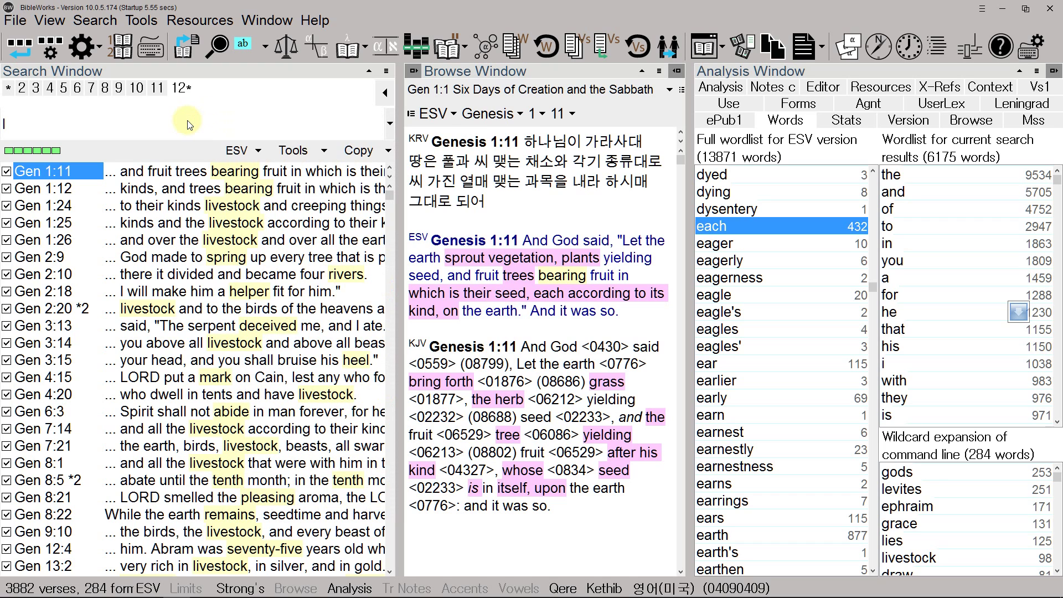
pyautogui.press('Return')
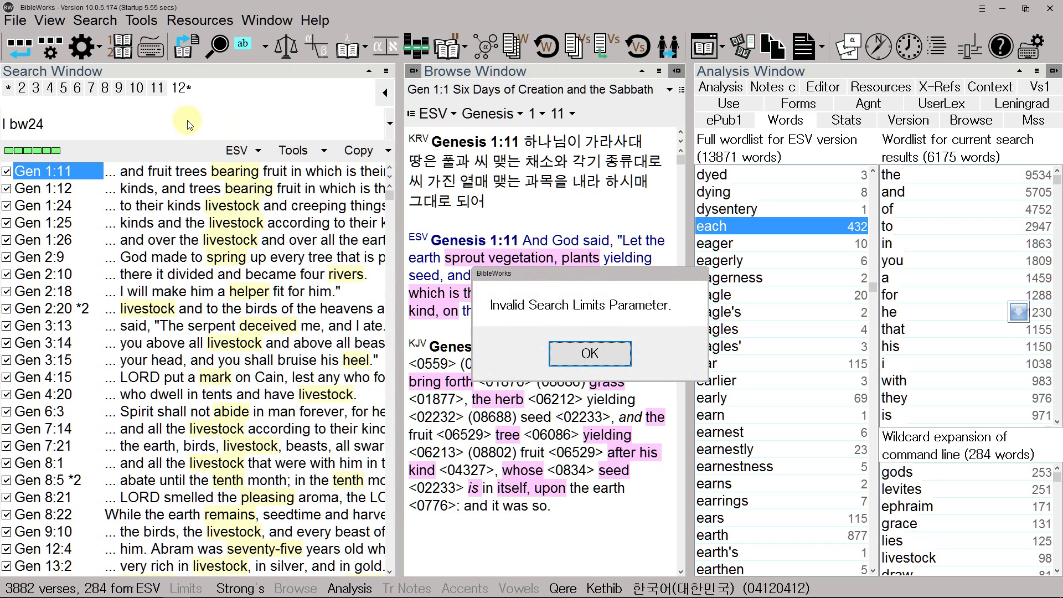
pyautogui.press('Return')
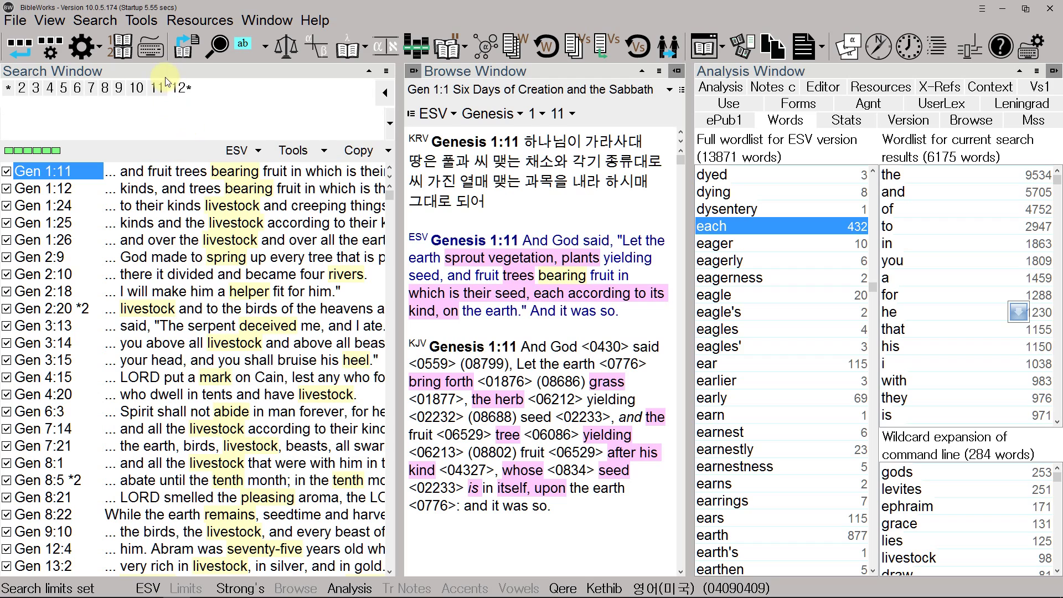
# Try to use the verse list file bw24.vls as a custom search range in the search limits options
pyautogui.click(102, 53)
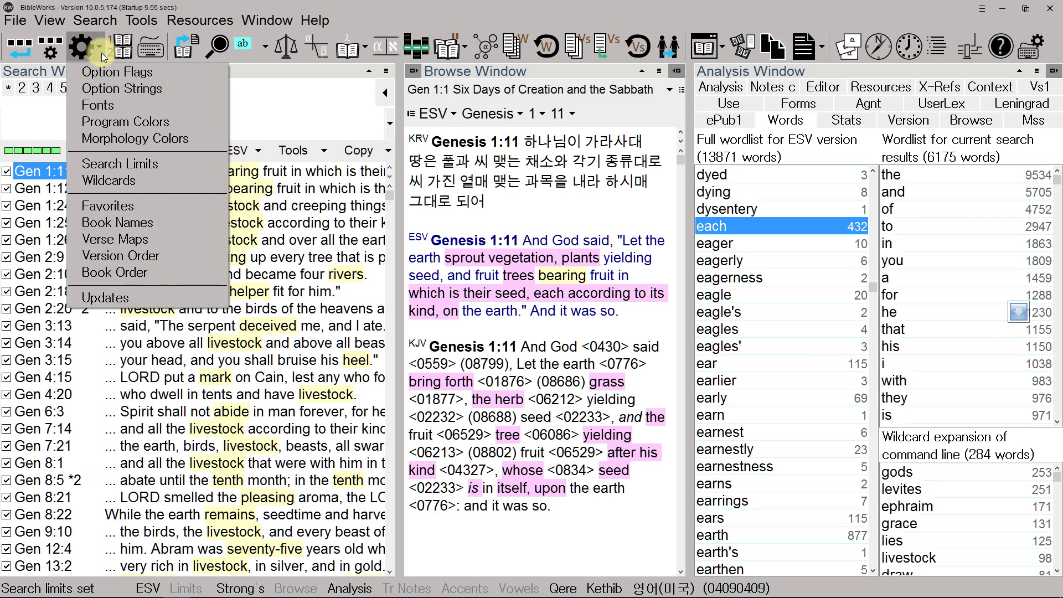
pyautogui.click(112, 163)
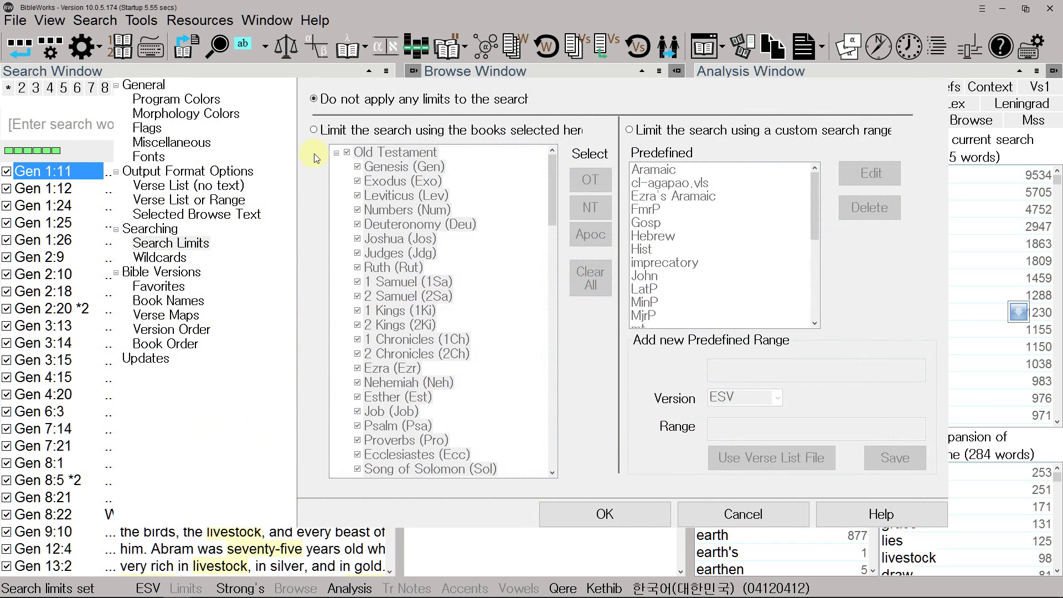
pyautogui.click(630, 130)
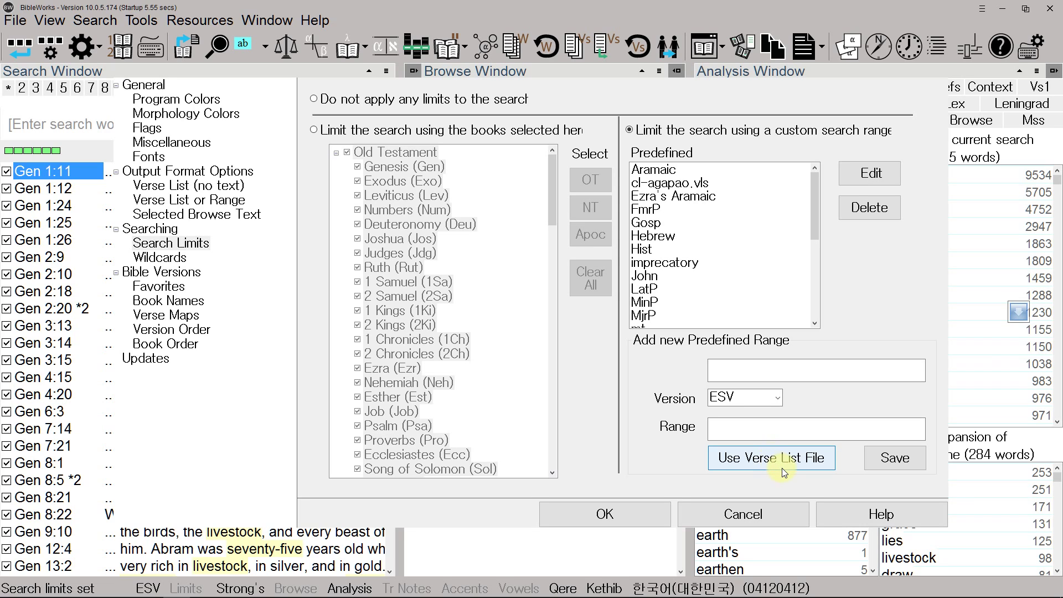
pyautogui.click(781, 467)
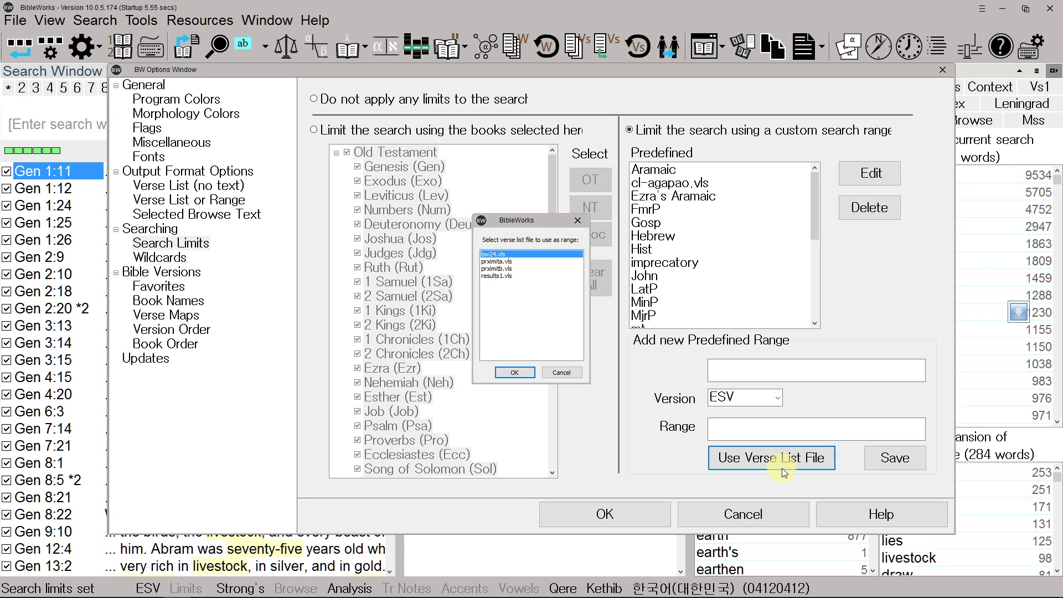
pyautogui.hotkey('ctrl', 'alt', 'd')
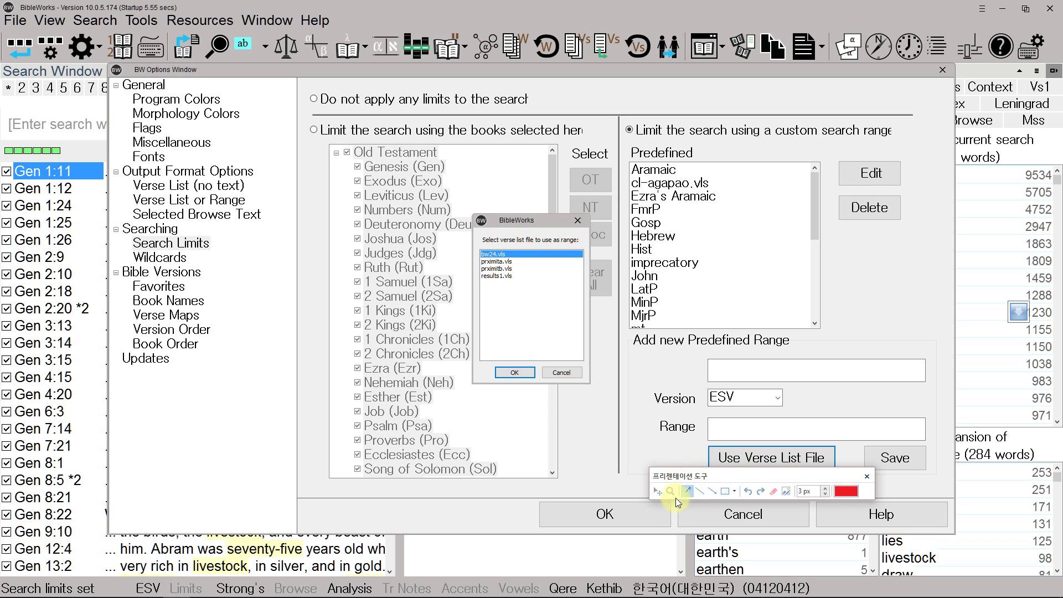
pyautogui.click(671, 494)
pyautogui.click(508, 271)
pyautogui.click(480, 224)
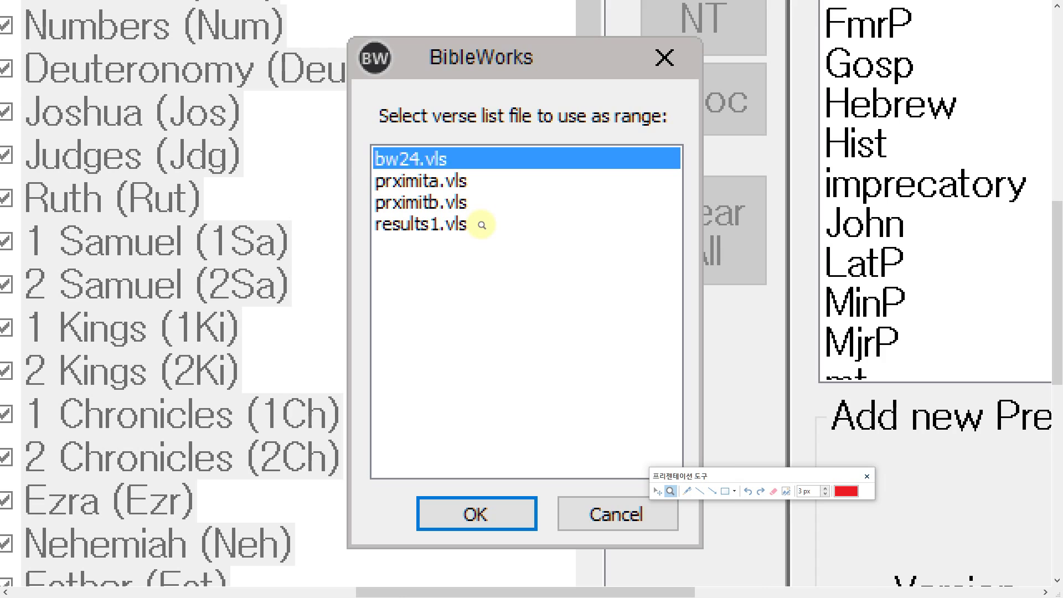
pyautogui.click(481, 224)
pyautogui.moveTo(1054, 242); pyautogui.dragTo(1051, 219)
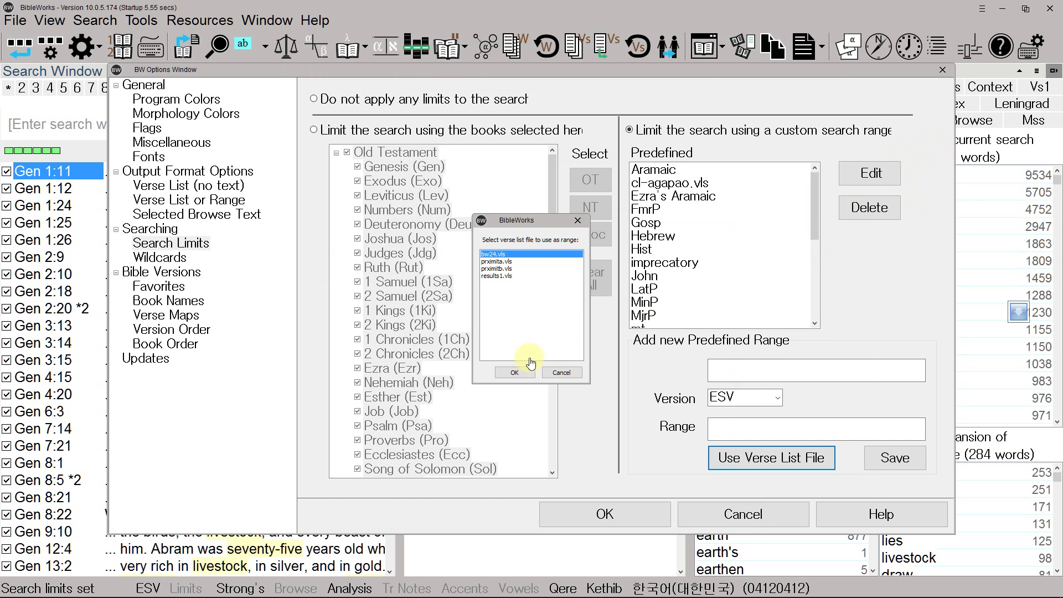
pyautogui.click(520, 372)
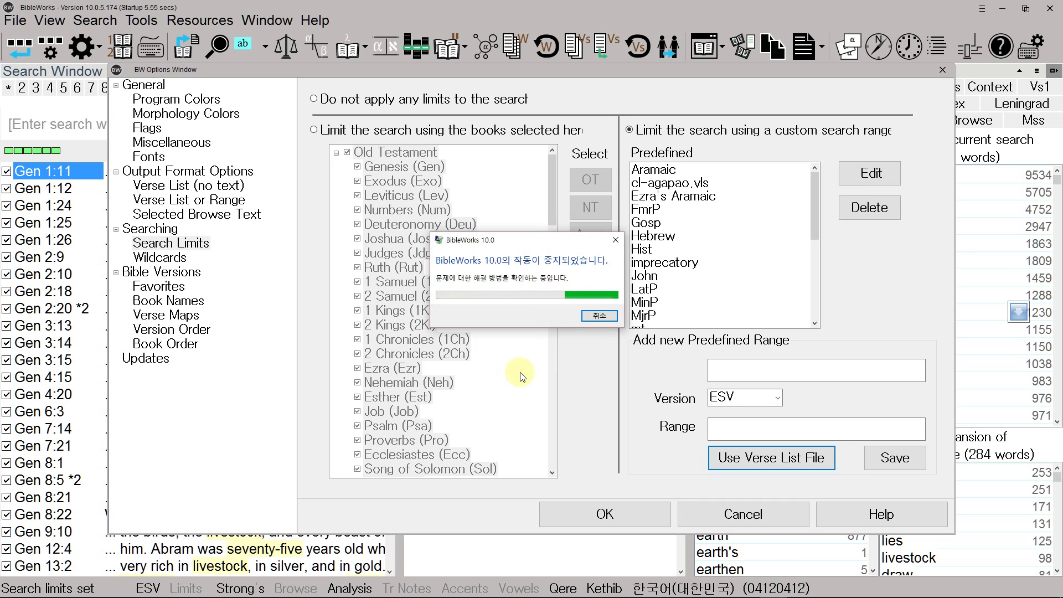
# Dismiss the crash notices and relaunch BibleWorks, continuing past the abnormal termination report
pyautogui.click(616, 240)
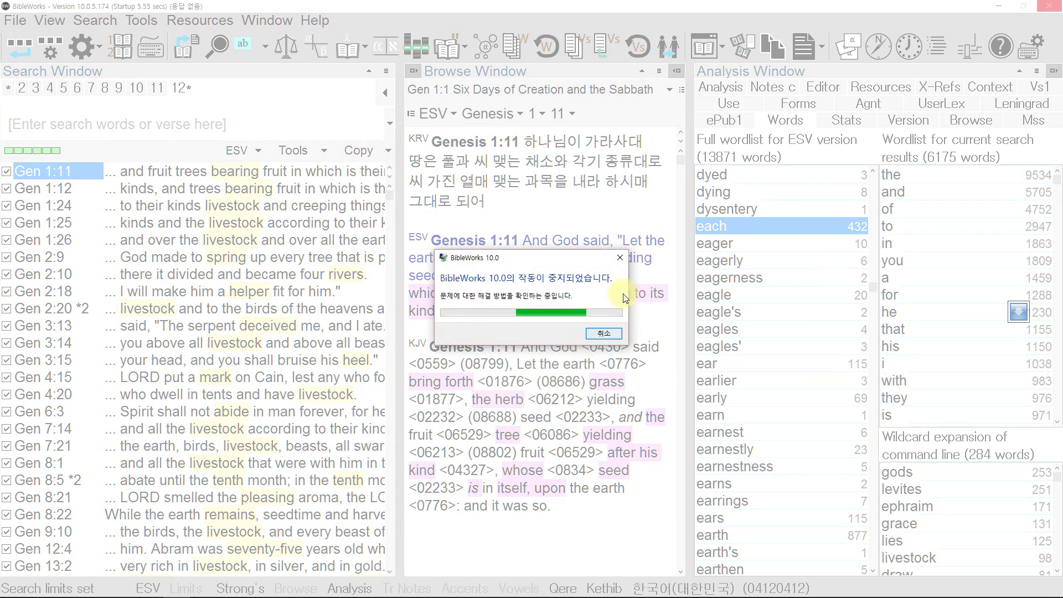
pyautogui.click(624, 252)
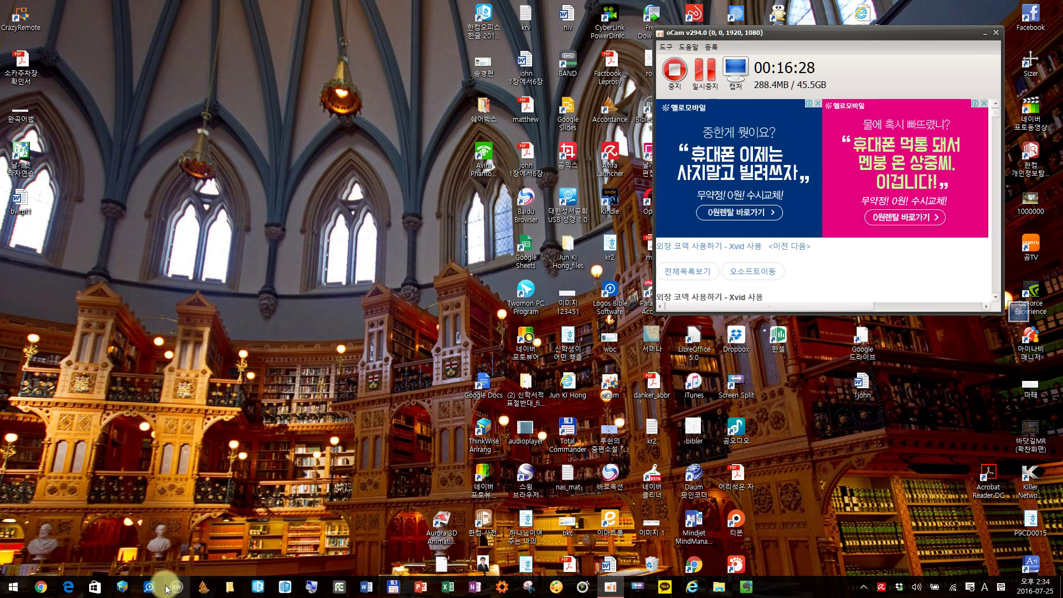
pyautogui.click(172, 590)
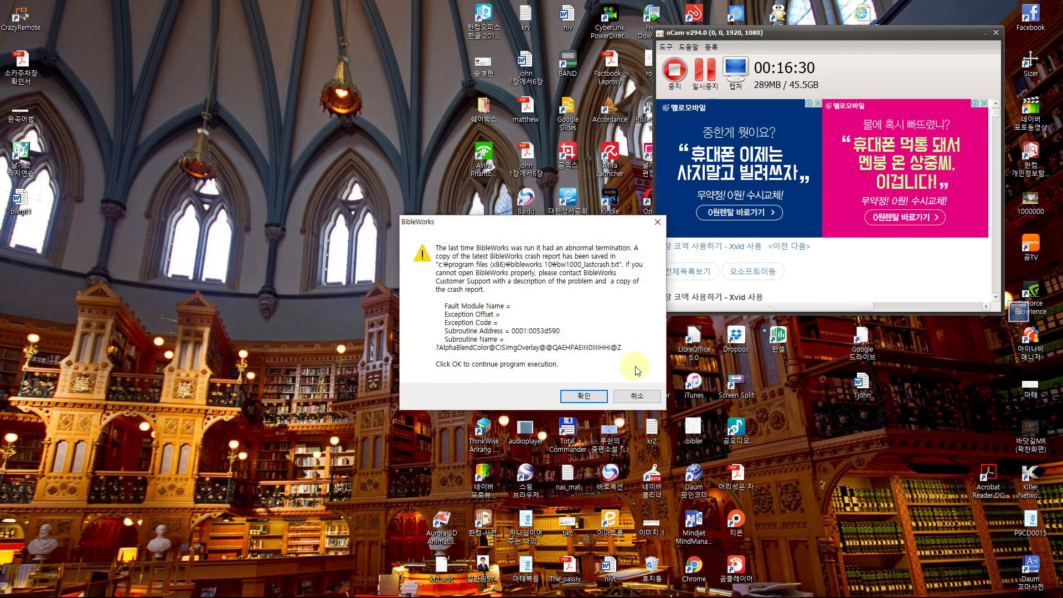
pyautogui.click(584, 395)
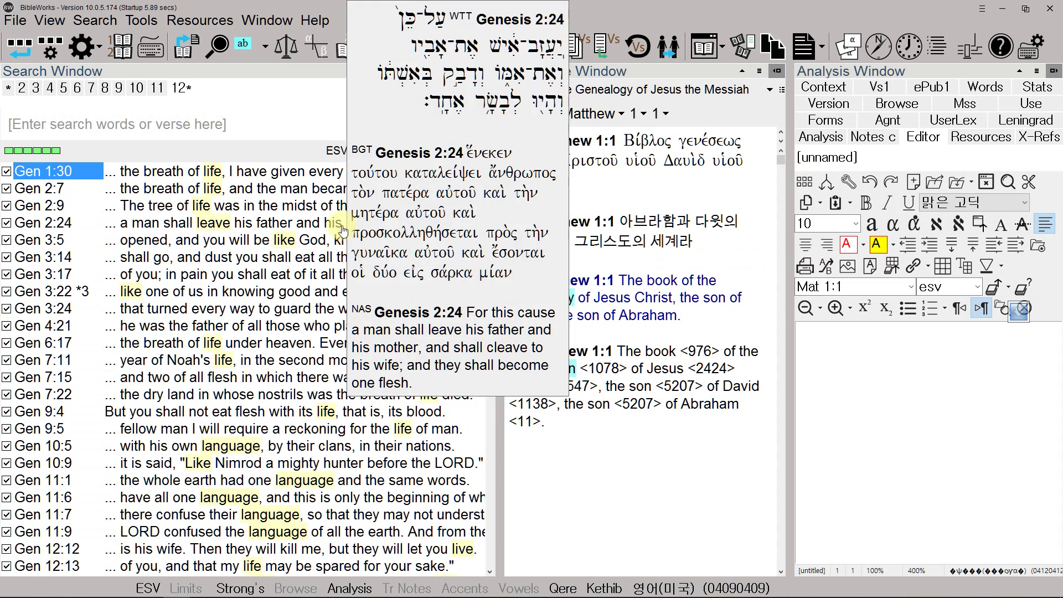
# Try again to limit searches to a custom range taken from the verse list file bw24.vls
pyautogui.click(96, 46)
pyautogui.click(93, 165)
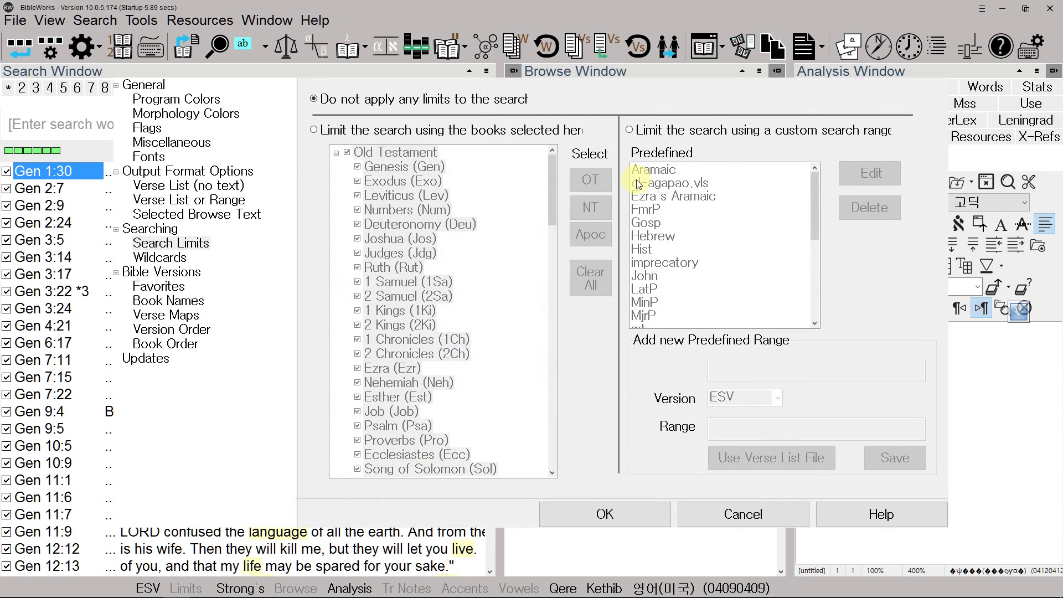
pyautogui.click(642, 132)
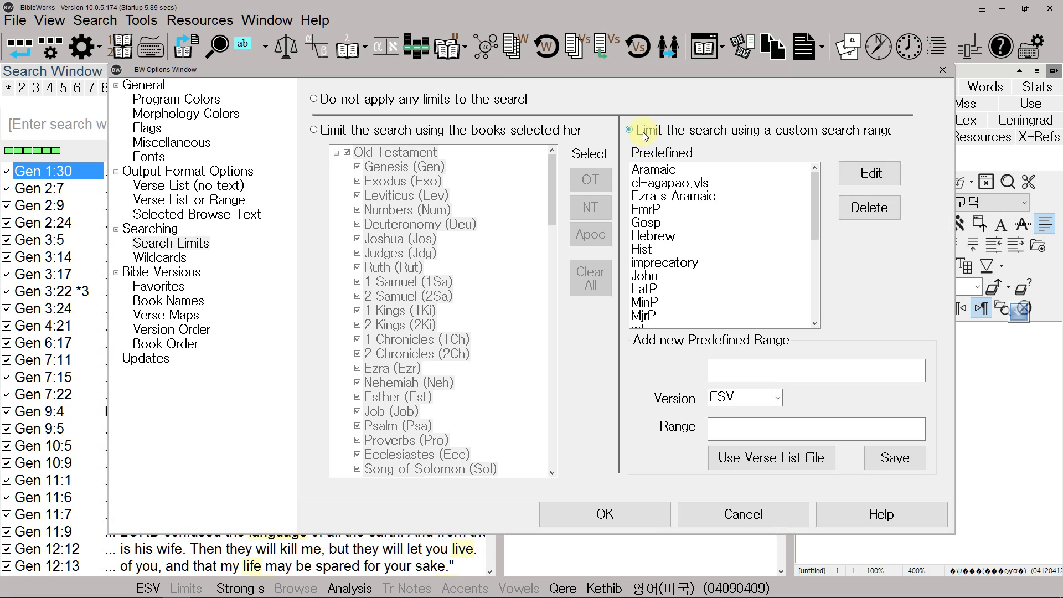
pyautogui.click(747, 461)
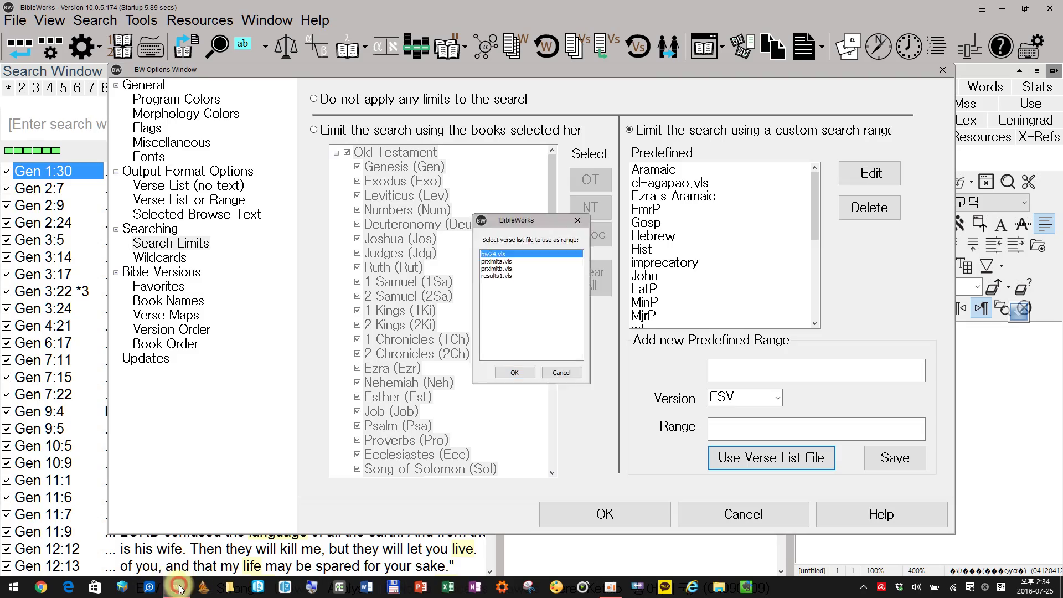
pyautogui.click(177, 587)
pyautogui.click(177, 587)
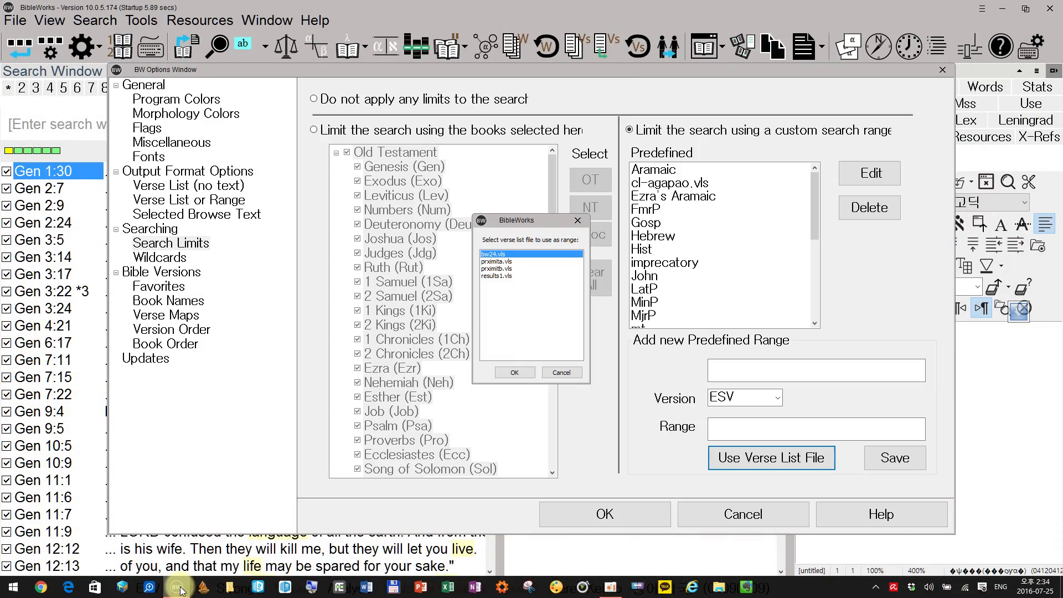
pyautogui.click(511, 370)
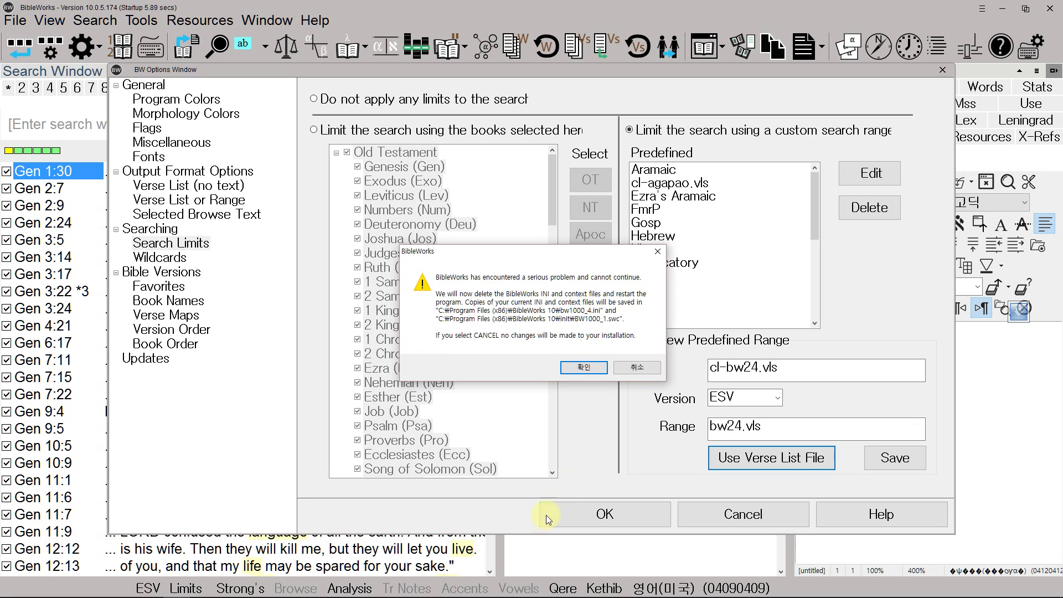
# Restart BibleWorks with reset initialization files, postponing registration, and maximize its window with a wider Browse Window
pyautogui.click(584, 367)
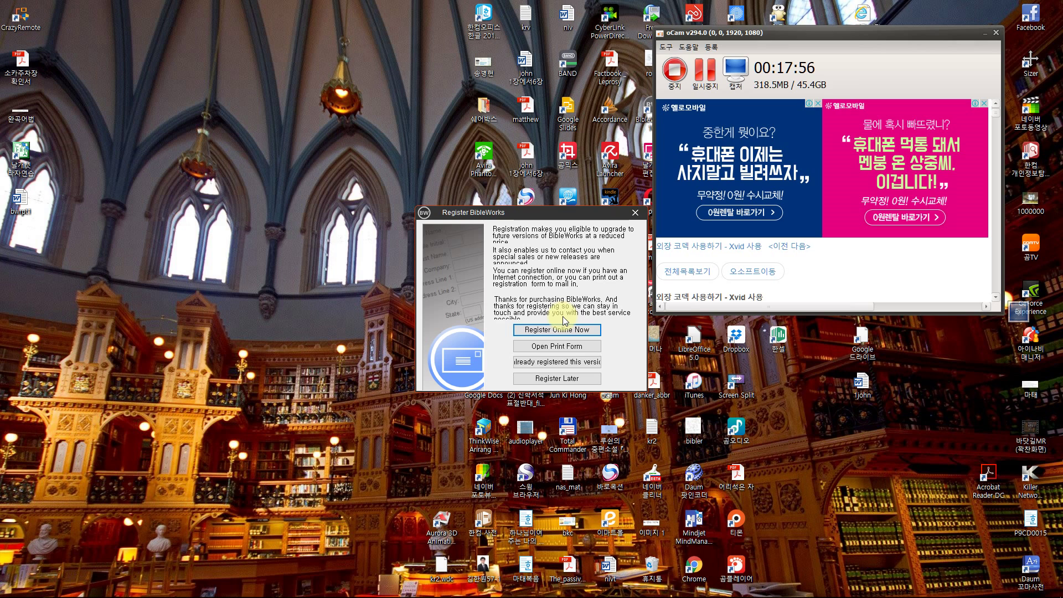
pyautogui.click(555, 380)
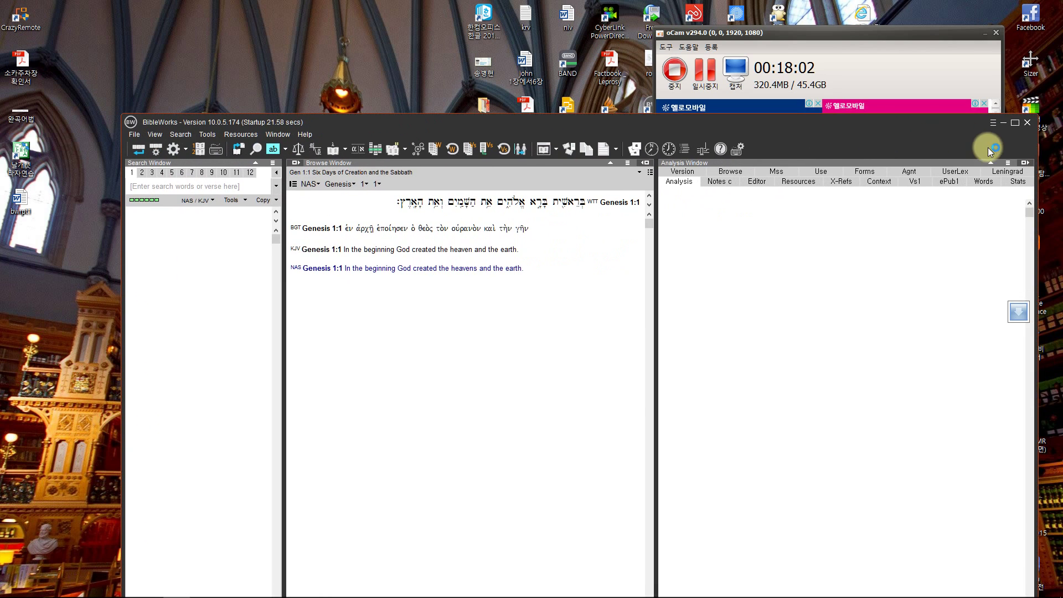
pyautogui.click(1015, 122)
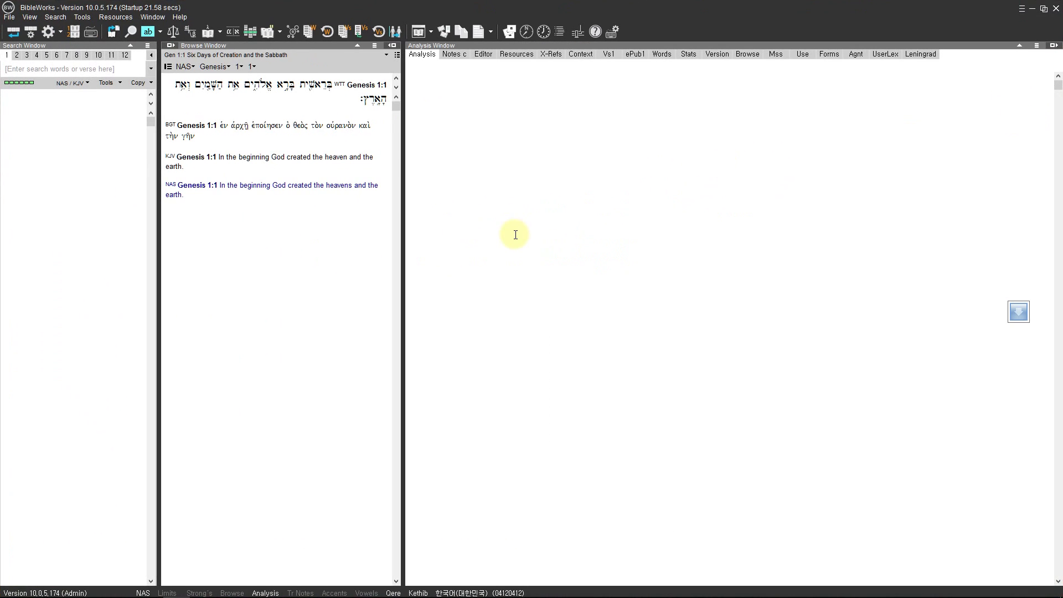
pyautogui.moveTo(403, 232); pyautogui.dragTo(679, 305)
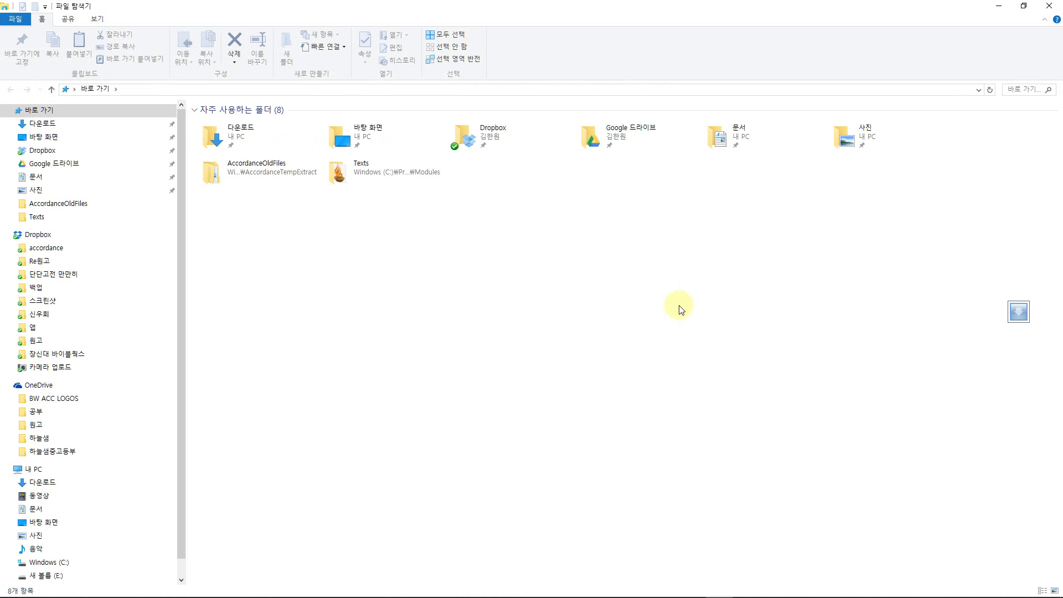
# In File Explorer, look through the init folder under Program Files (x86)\BibleWorks 10 on drive C, and close the window
pyautogui.scroll(-1, 95, 434)
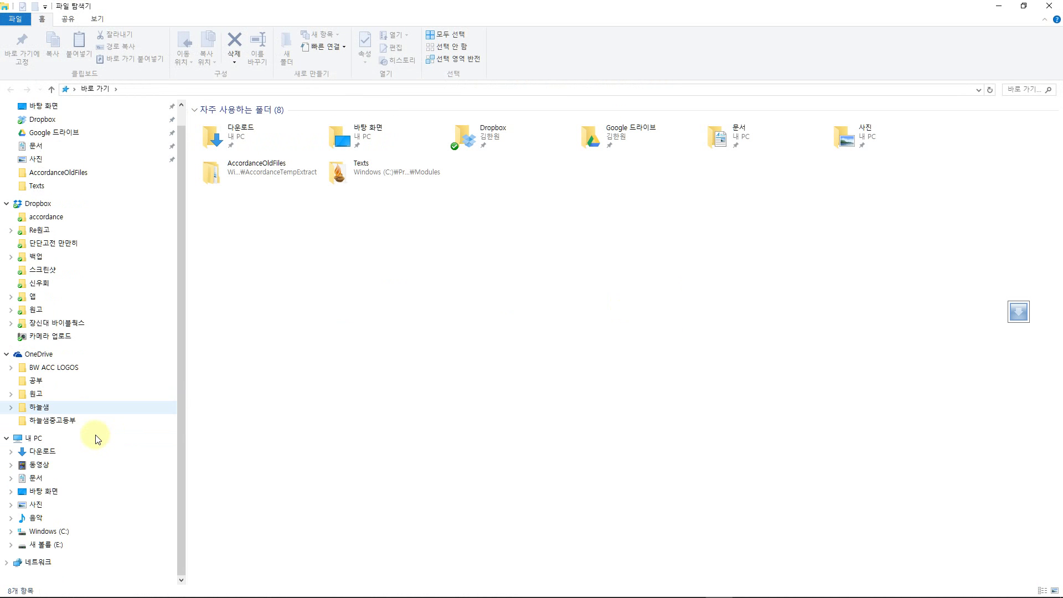
pyautogui.click(66, 532)
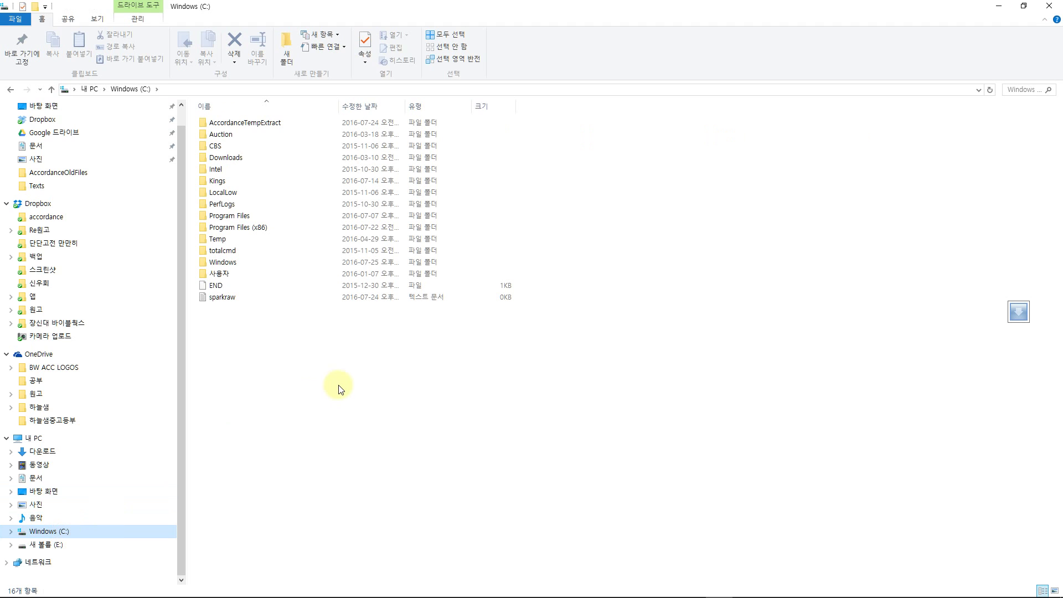
pyautogui.doubleClick(279, 232)
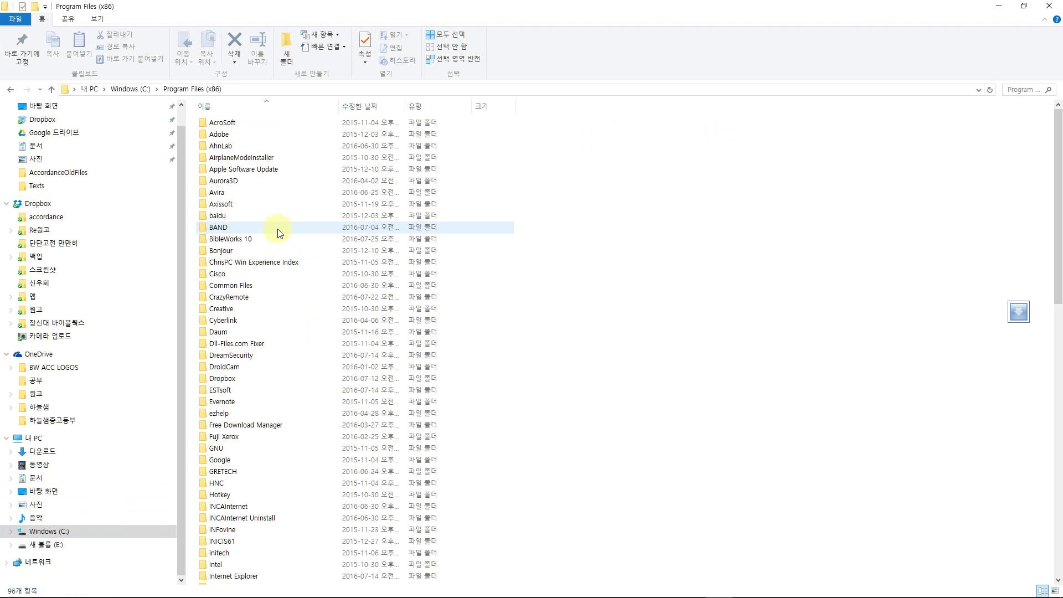
pyautogui.doubleClick(267, 241)
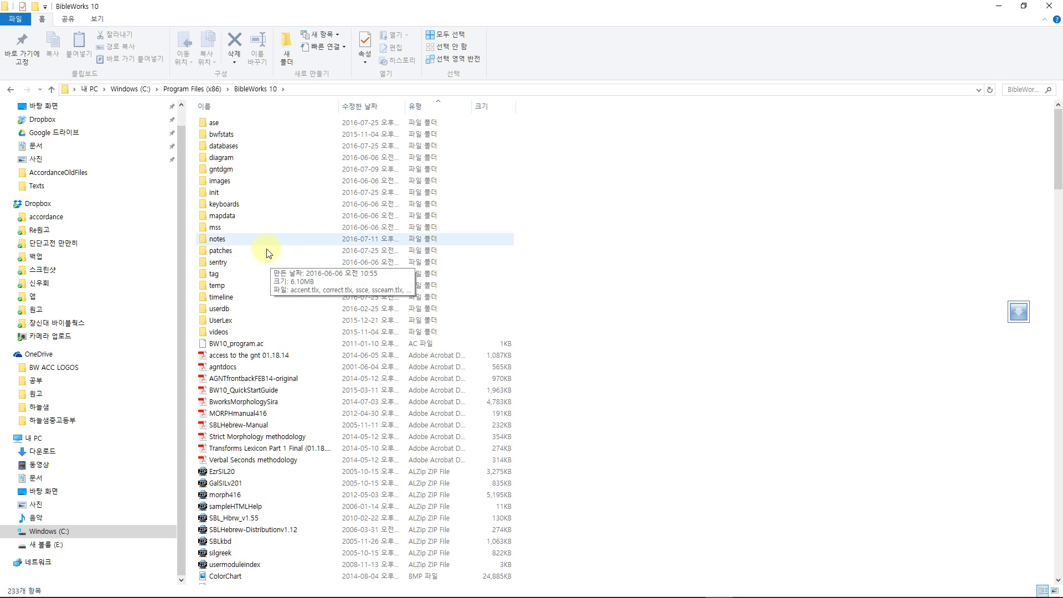
pyautogui.doubleClick(269, 192)
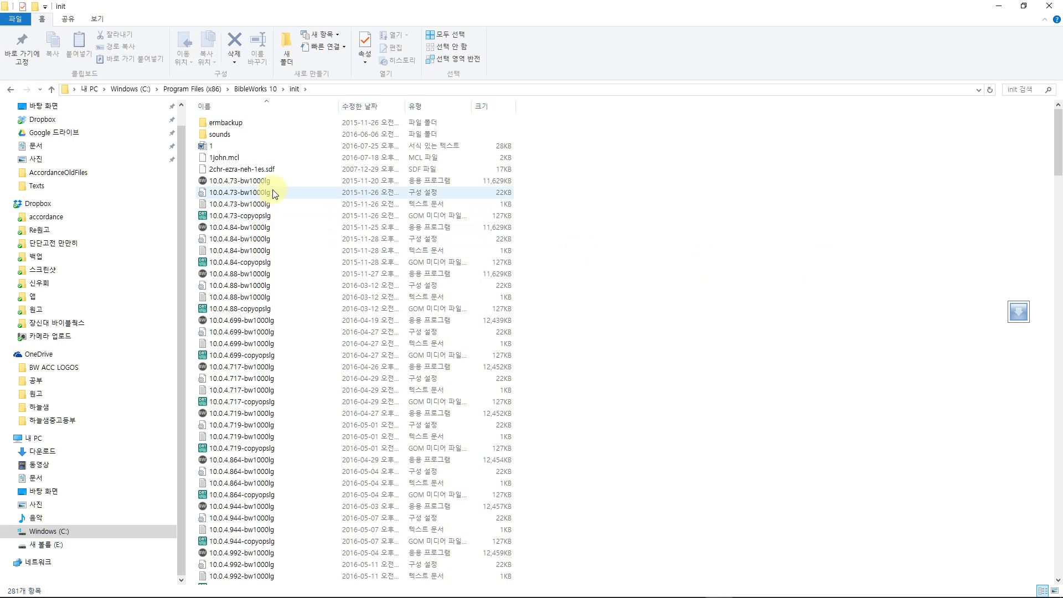
pyautogui.click(1048, 6)
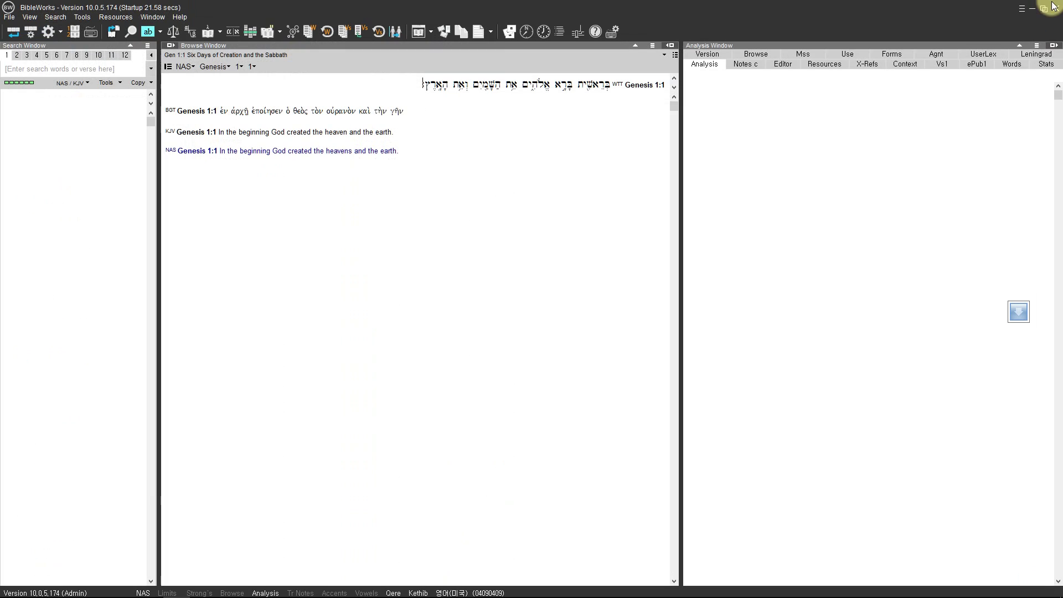
# Examine the list of saved checkpoints available for restoring, and leave it without restoring any
pyautogui.click(10, 20)
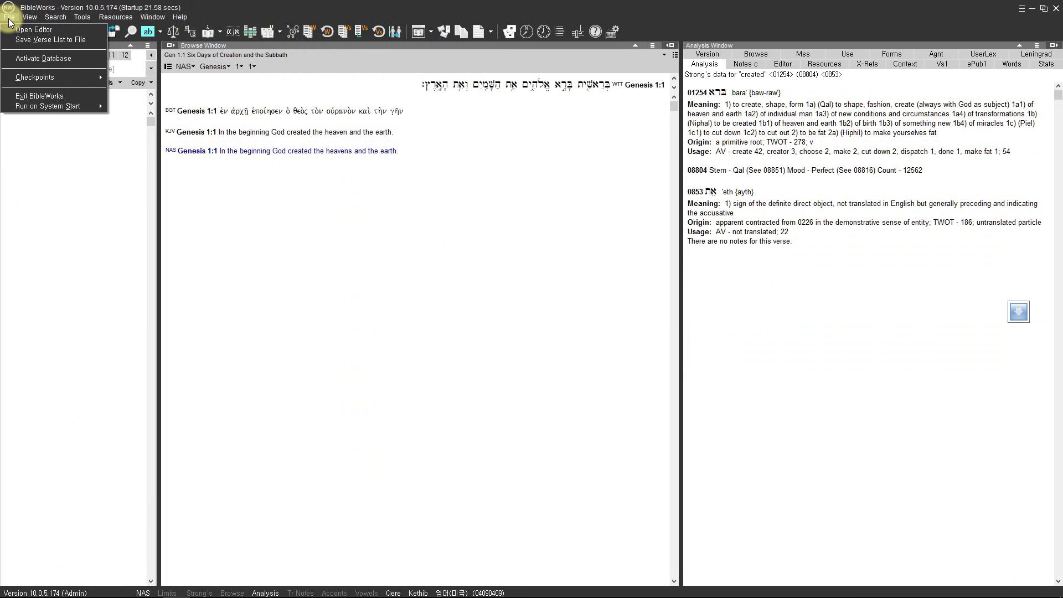
pyautogui.moveTo(29, 83)
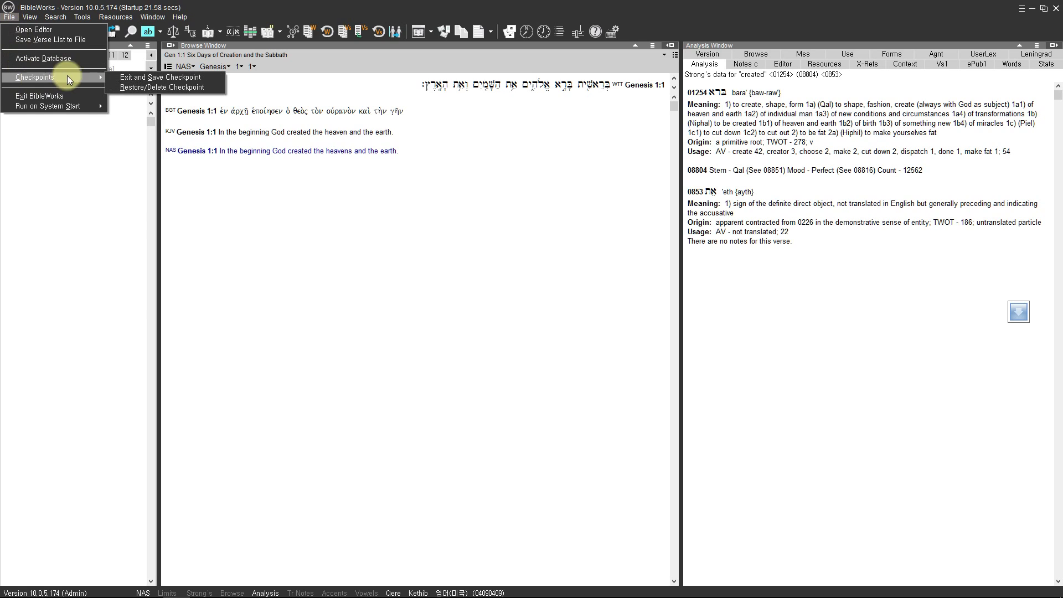
pyautogui.click(128, 87)
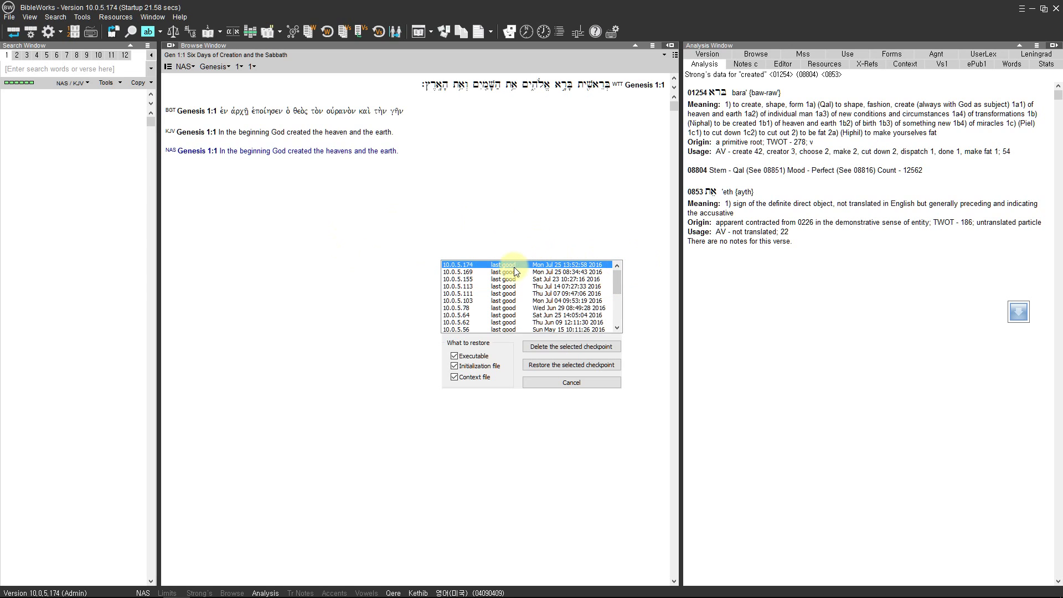
pyautogui.click(713, 360)
pyautogui.click(604, 382)
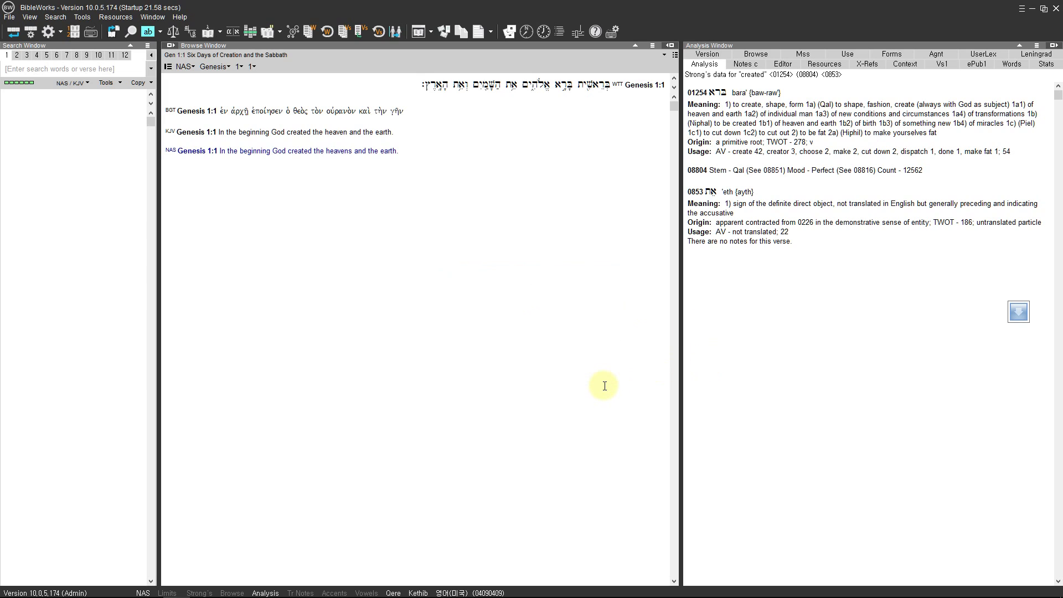
pyautogui.moveTo(844, 8); pyautogui.dragTo(746, 63)
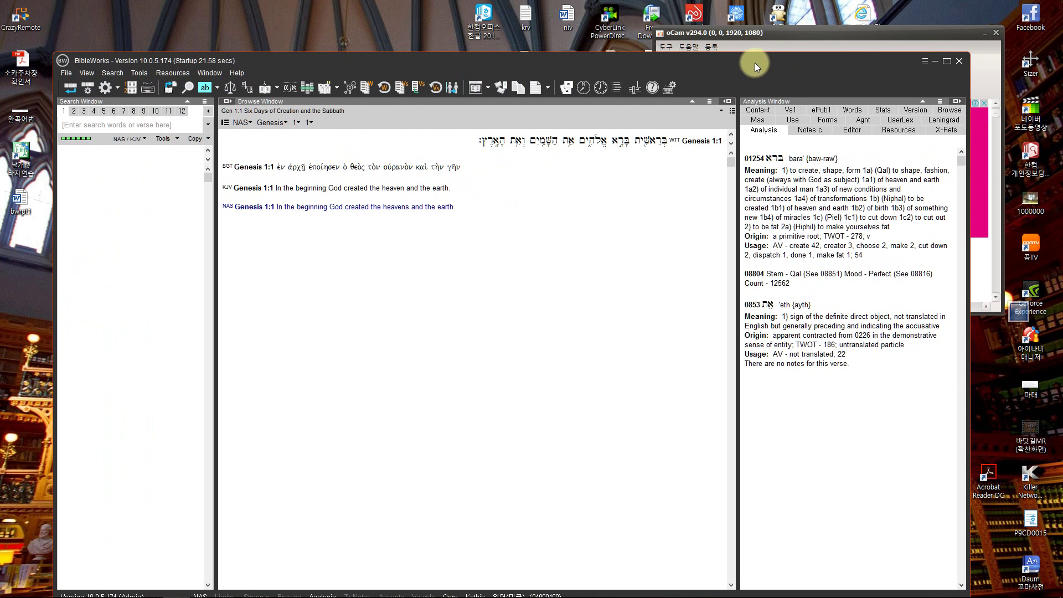
pyautogui.click(947, 61)
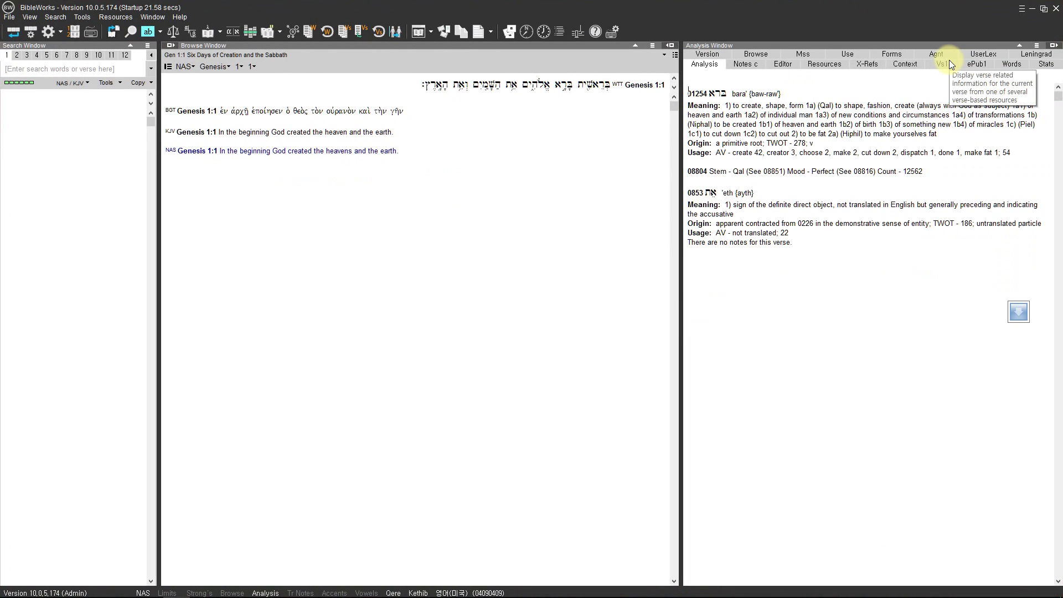
# Preview the BW Pink color scheme, apply BW Dark Blue to the program instead, and close the options
pyautogui.click(30, 17)
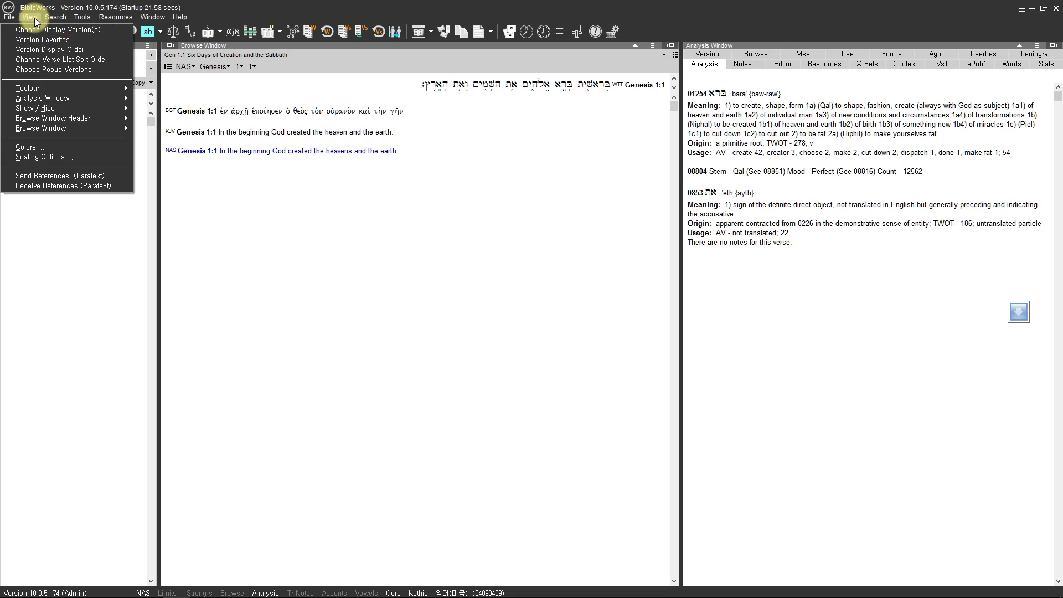
pyautogui.click(34, 148)
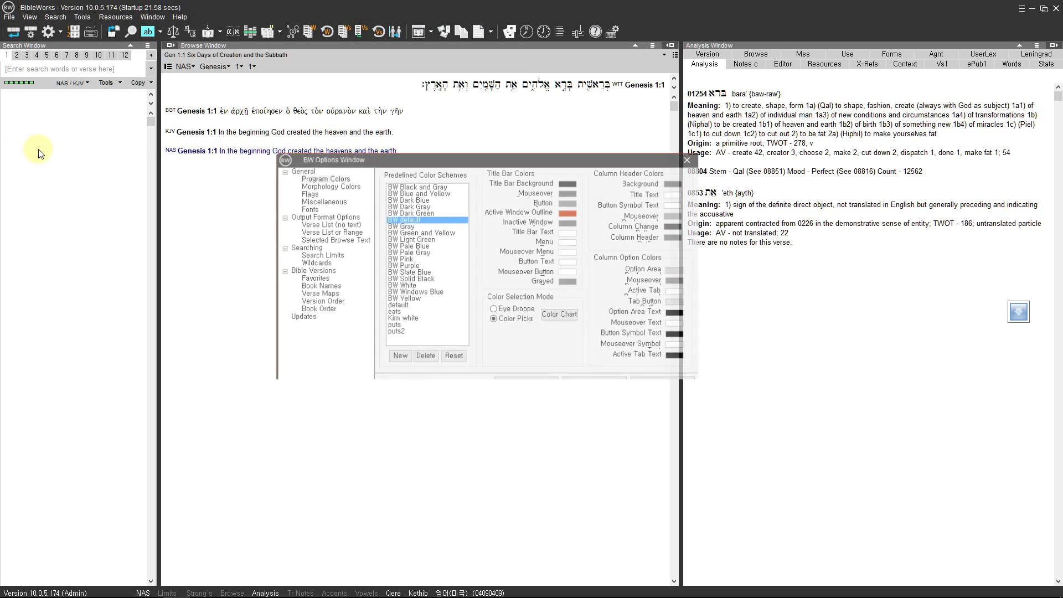
pyautogui.click(408, 259)
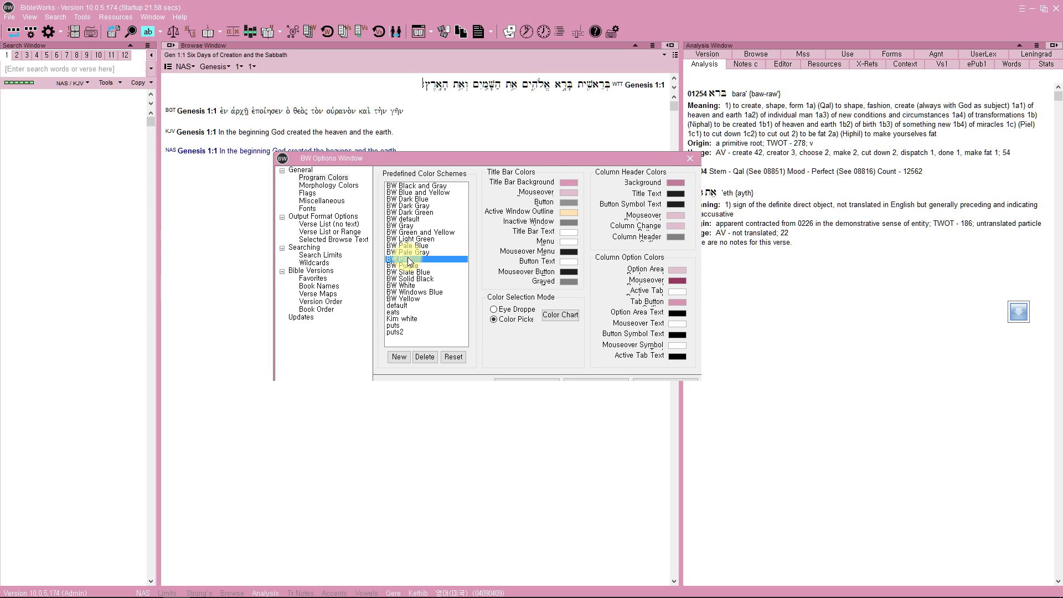
pyautogui.click(423, 200)
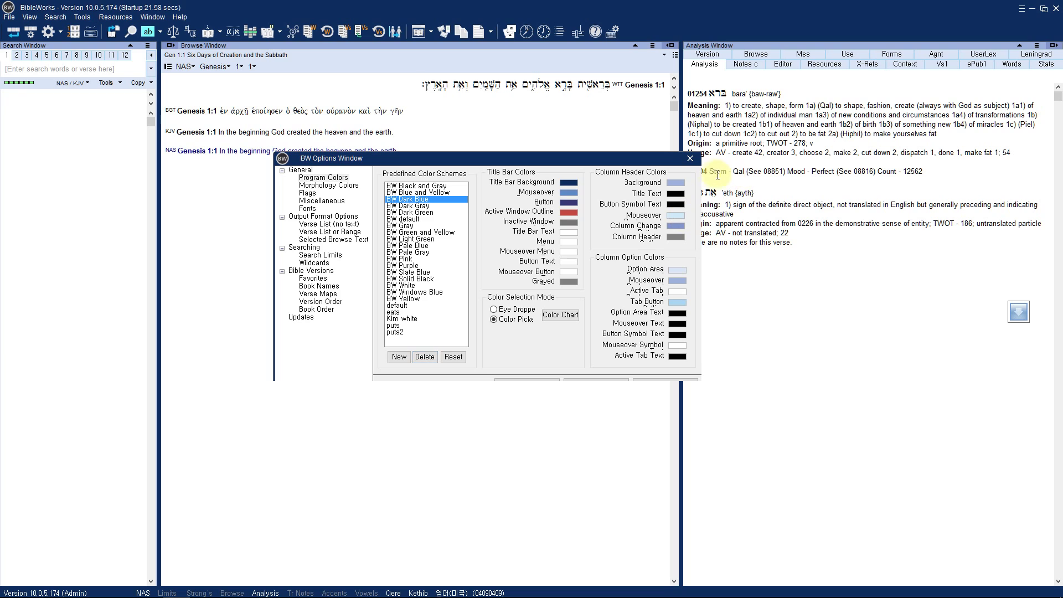
pyautogui.click(690, 159)
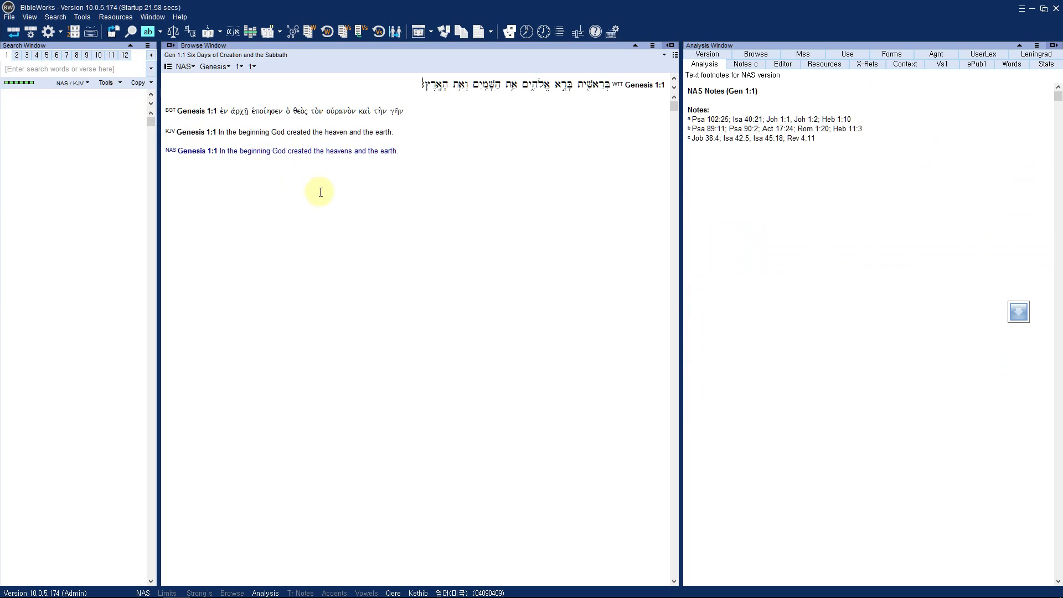
# Widen the Browse and Search windows at the expense of the Analysis Window, and ready the command line for entry
pyautogui.moveTo(679, 285); pyautogui.dragTo(779, 286)
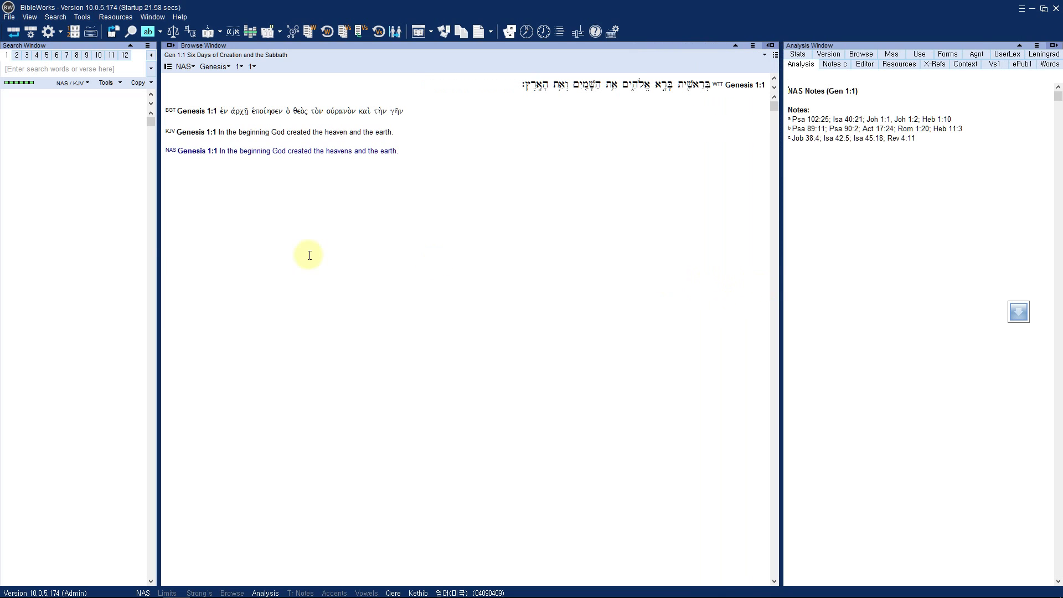
pyautogui.moveTo(159, 234); pyautogui.dragTo(273, 281)
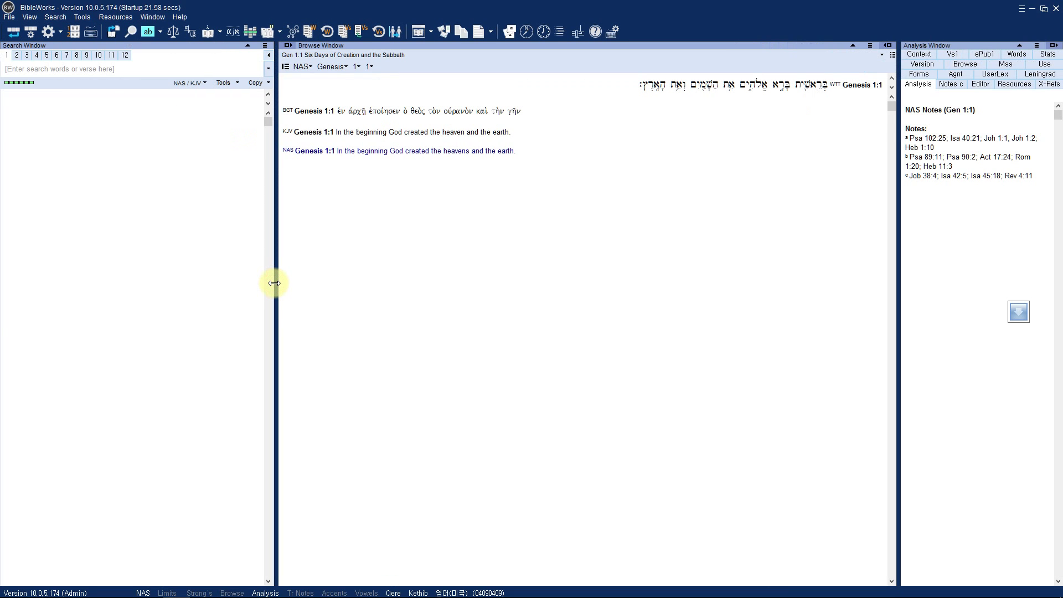
pyautogui.click(153, 71)
# In the search limits options, dismiss the helpful hint and select the predefined cl-agapao.vls as the custom search range
pyautogui.click(61, 32)
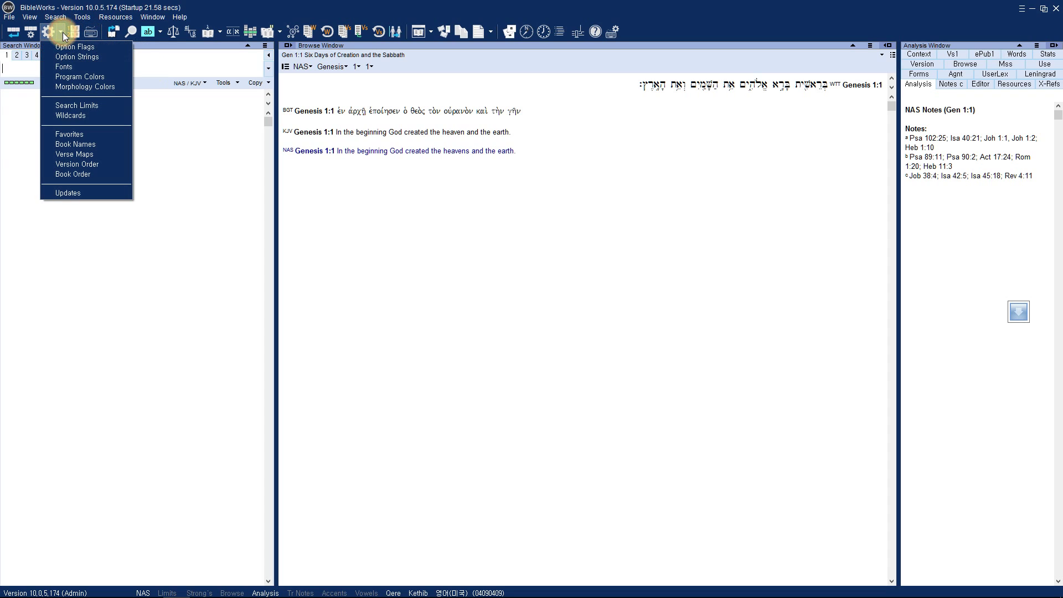
pyautogui.click(72, 107)
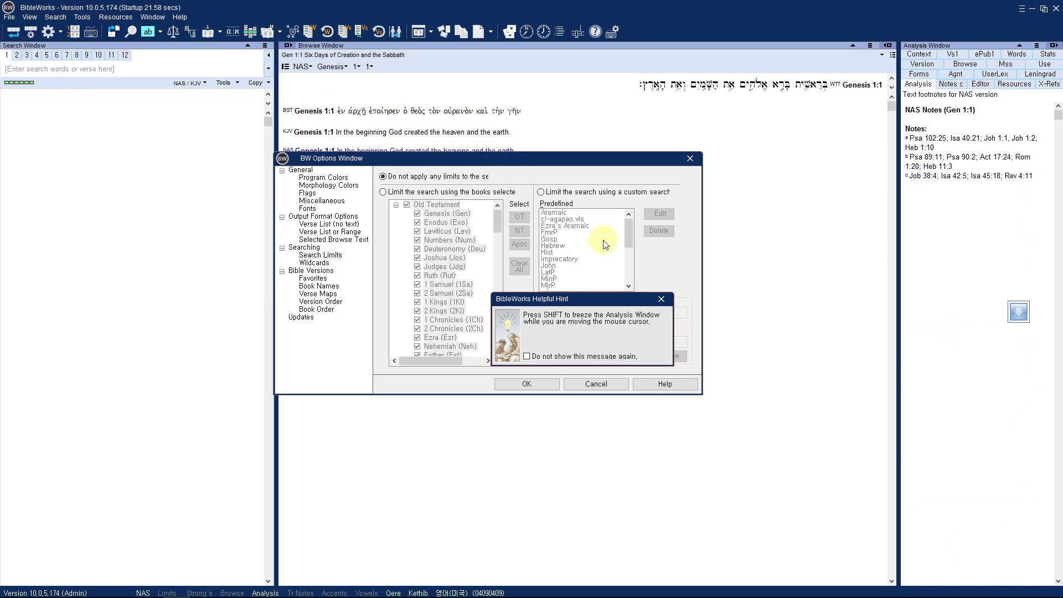
pyautogui.click(663, 299)
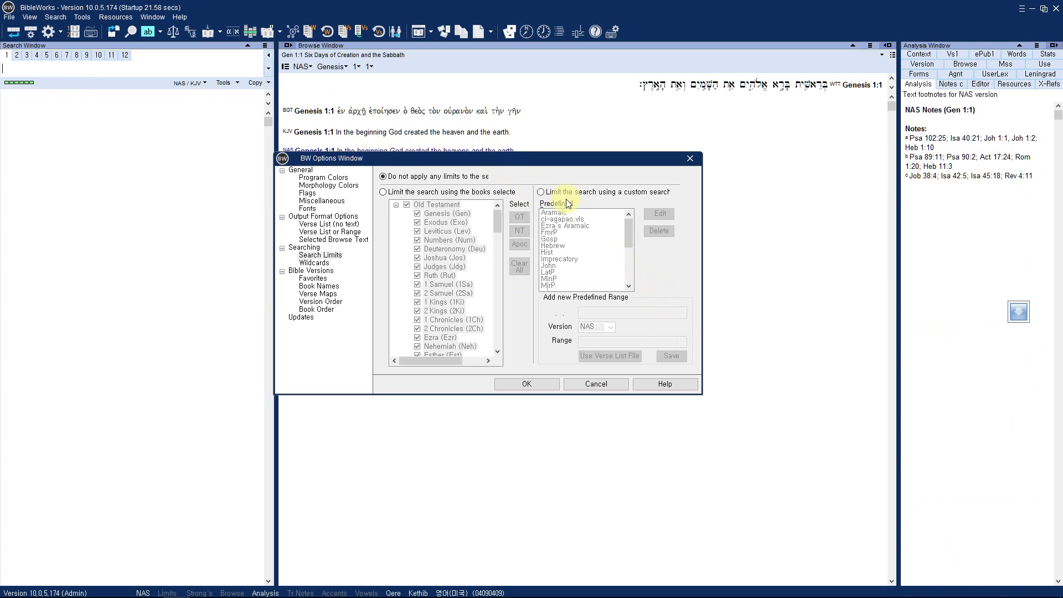
pyautogui.click(542, 192)
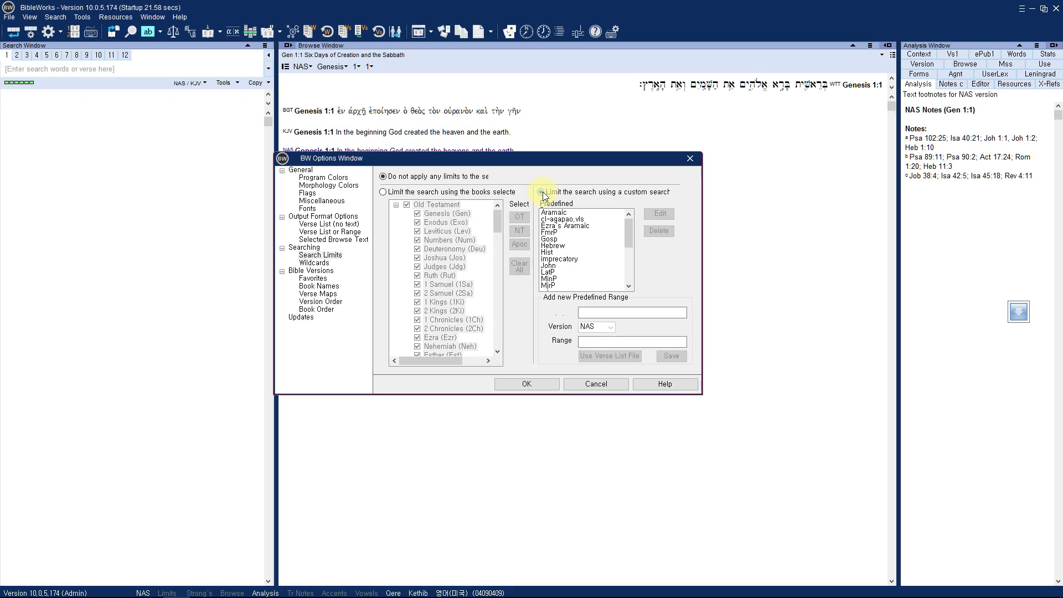
pyautogui.click(562, 220)
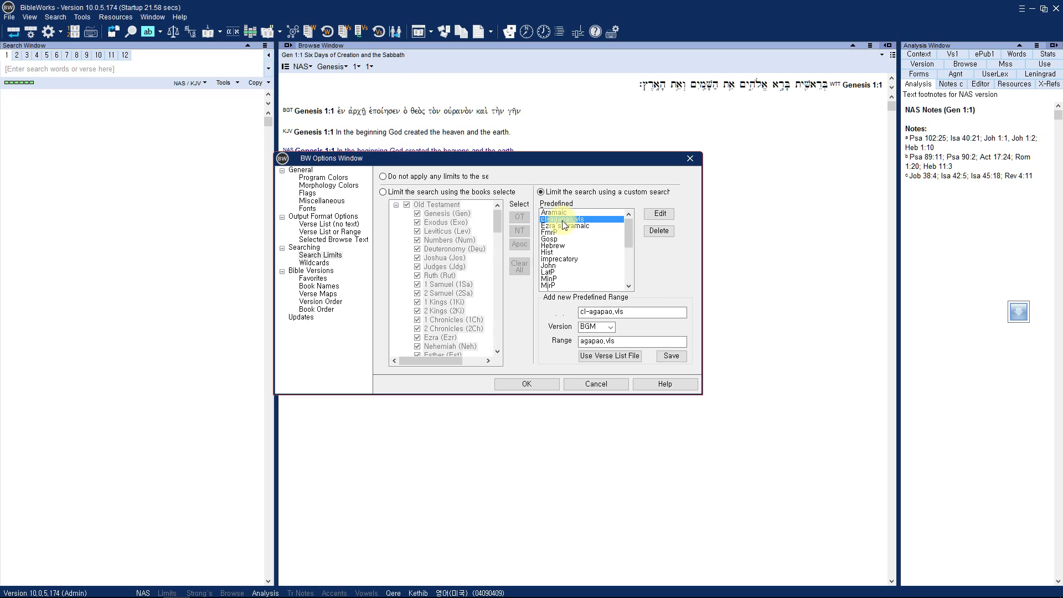
pyautogui.hotkey('ctrl', 'shift', 'd')
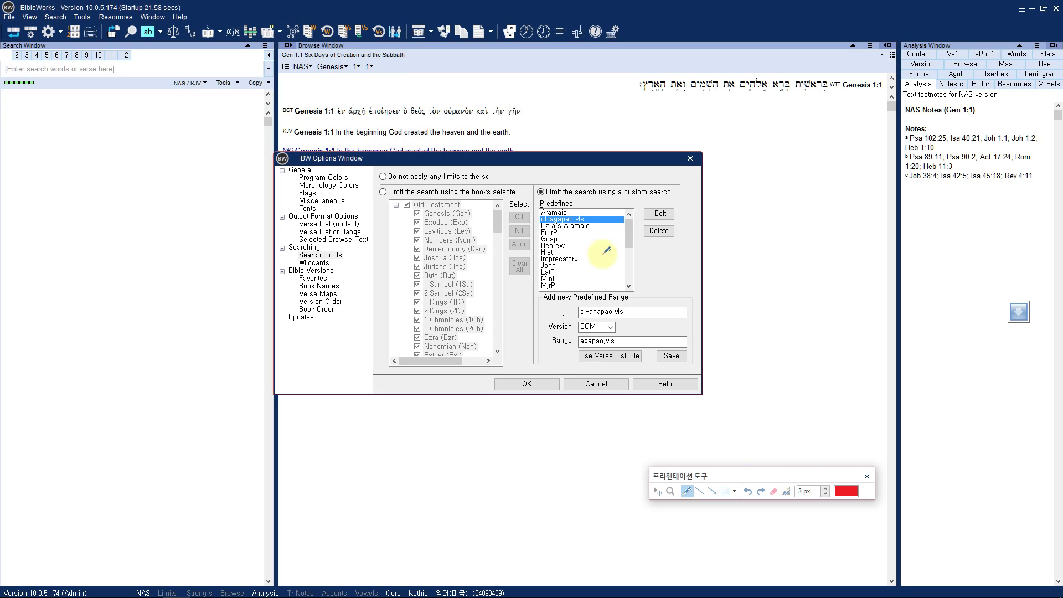
pyautogui.click(671, 491)
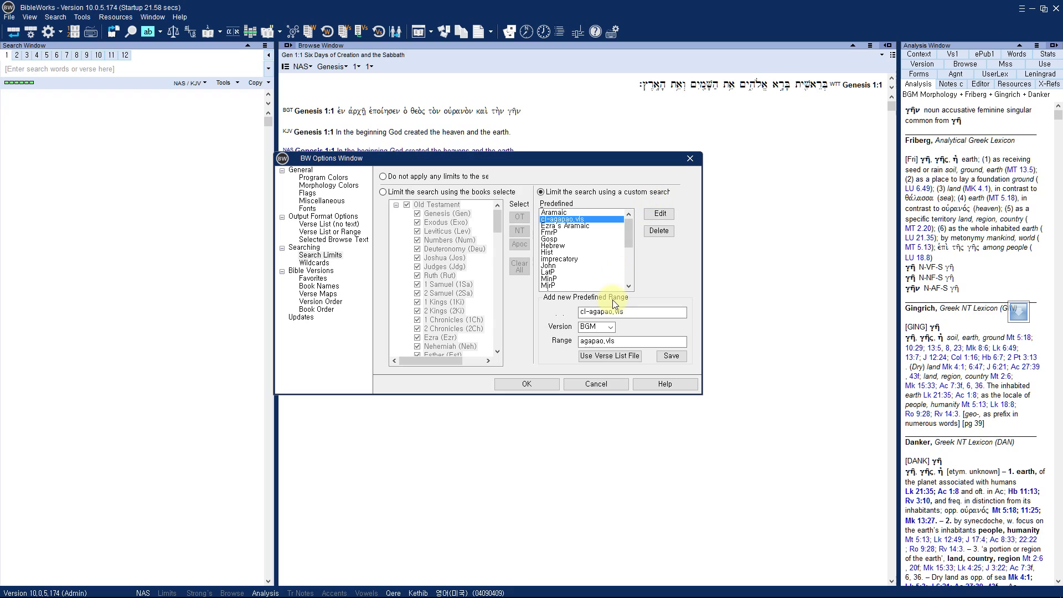
# Apply the cl-agapao.vls custom search limit, saving the verse range entry anyway
pyautogui.click(534, 380)
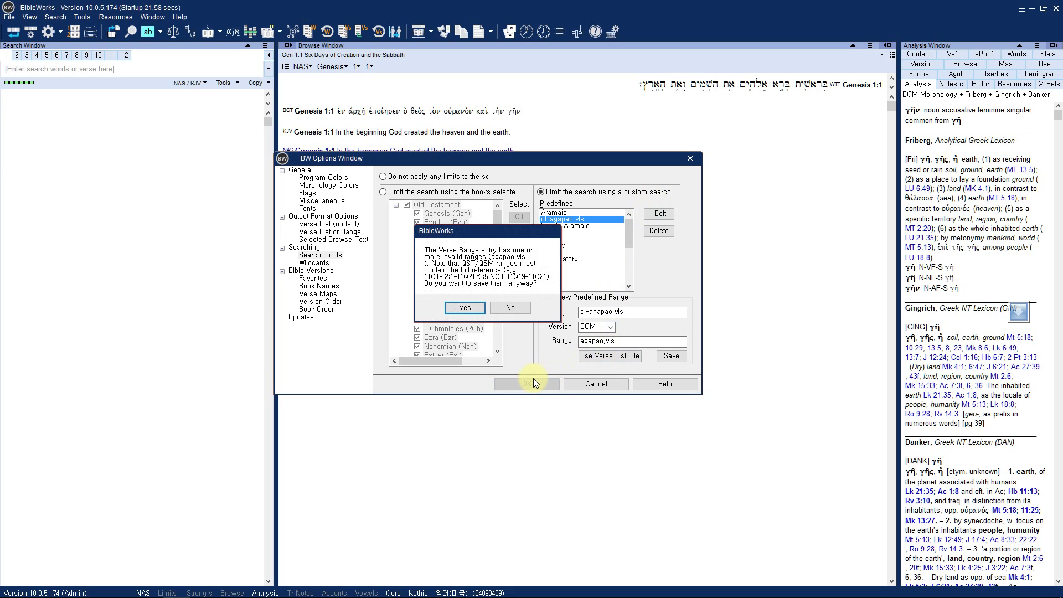
pyautogui.click(464, 308)
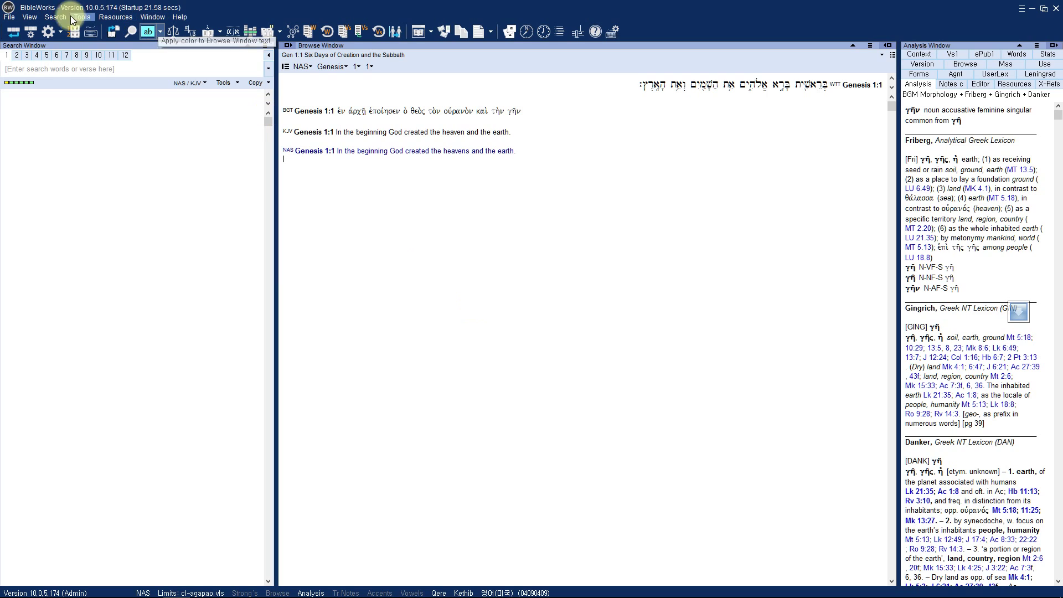
# Set the main toolbar size to Largest (60x60) and the scale factor to 180%, and dismiss the registration prompt on restart
pyautogui.click(31, 17)
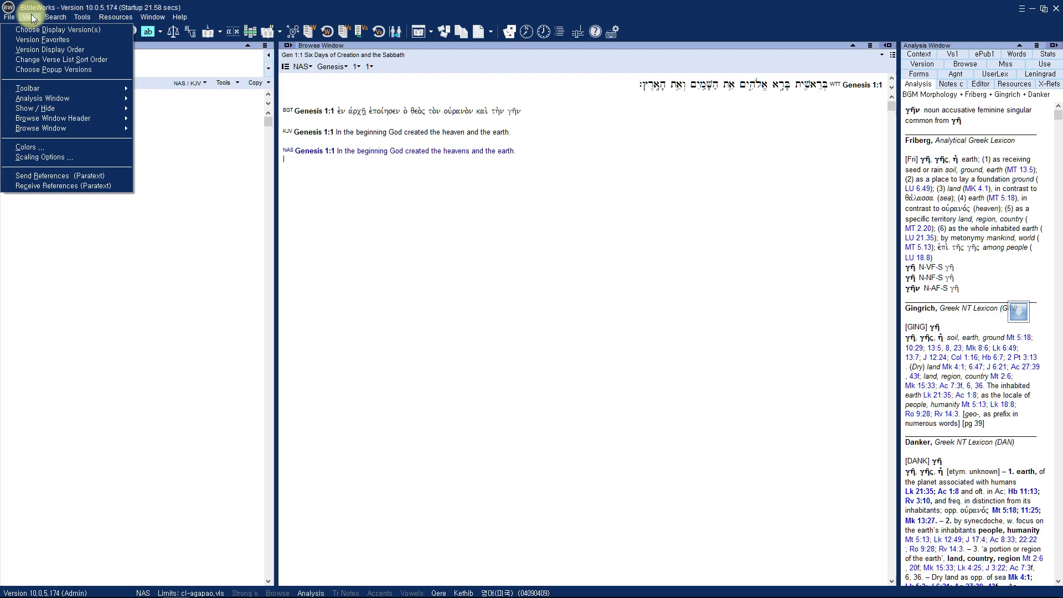
pyautogui.click(51, 157)
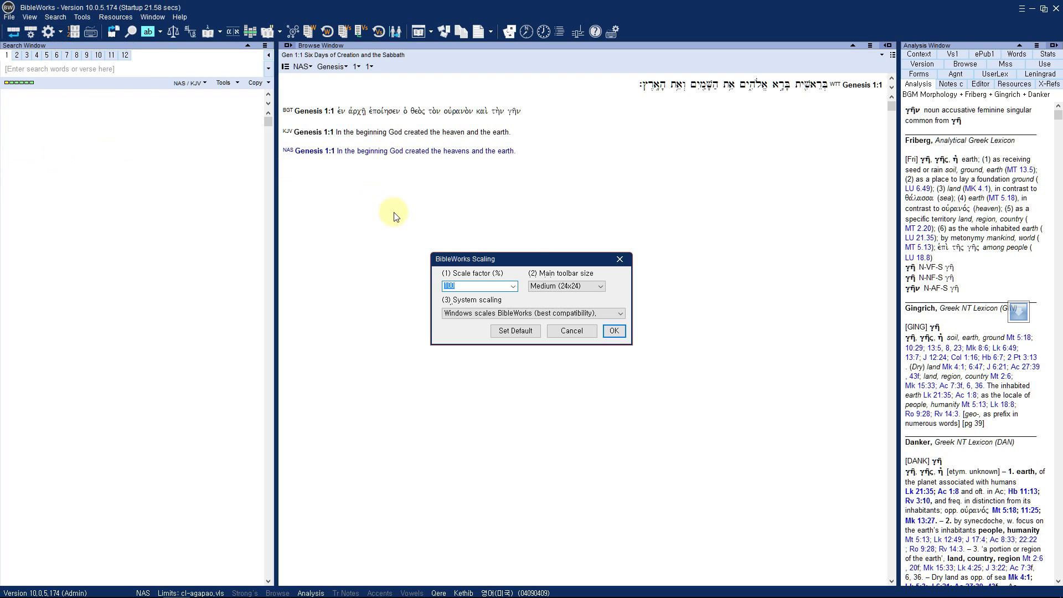
pyautogui.click(547, 285)
pyautogui.click(543, 323)
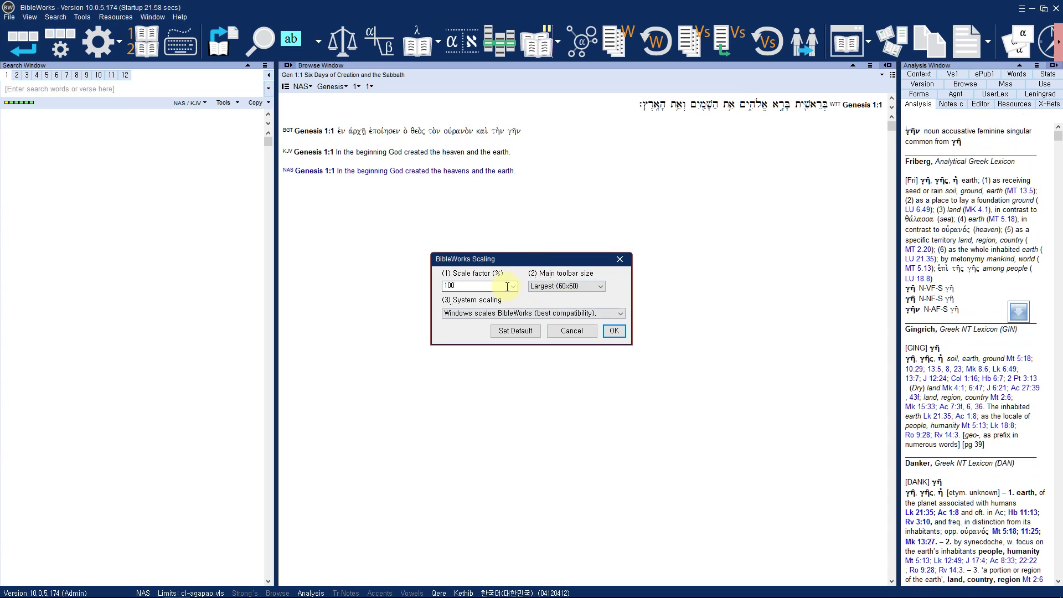
pyautogui.click(513, 286)
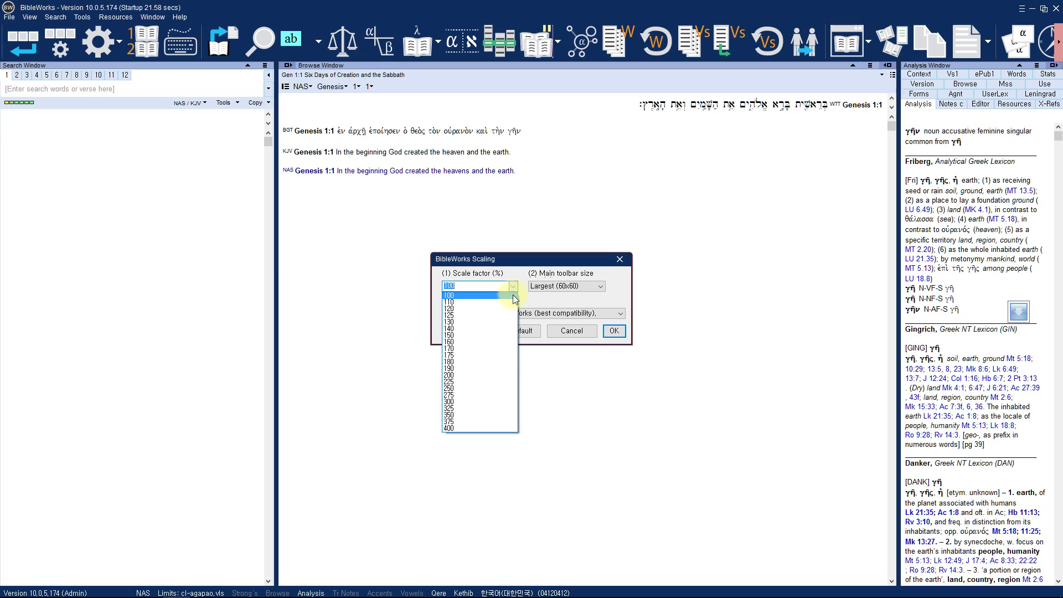
pyautogui.click(492, 360)
pyautogui.click(620, 334)
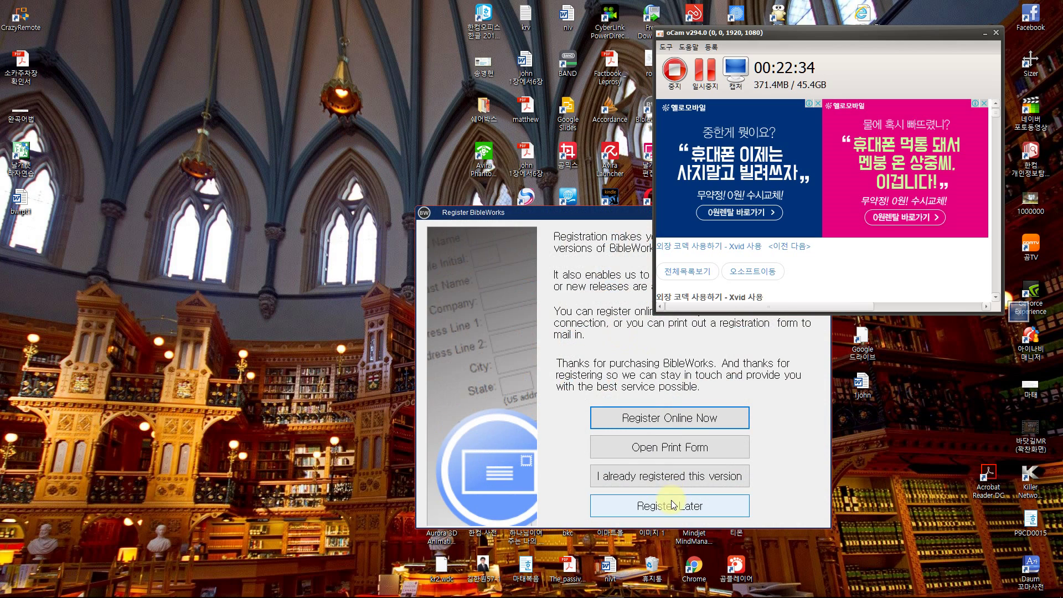
pyautogui.click(678, 481)
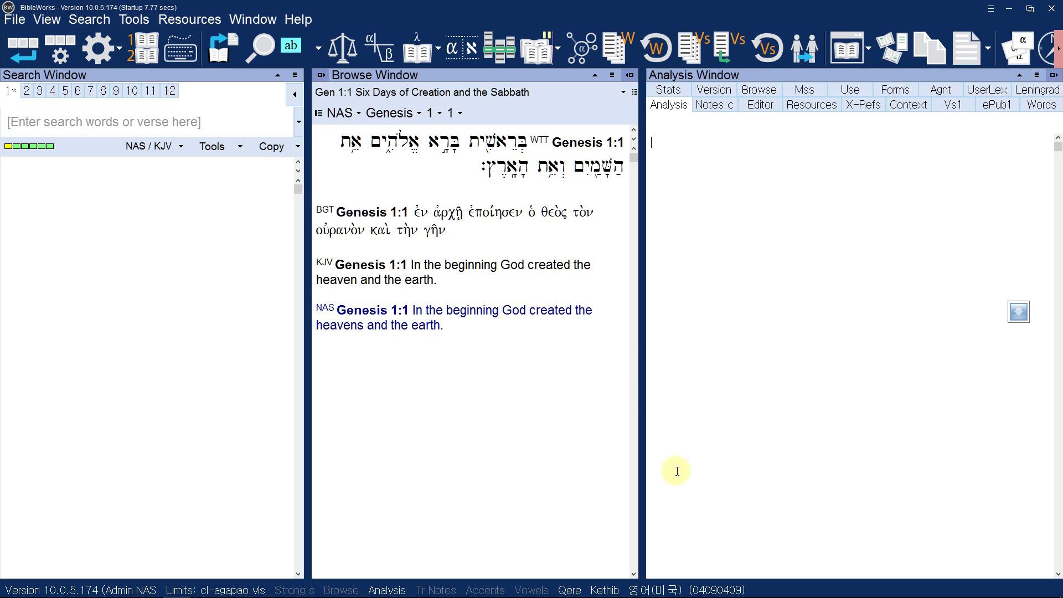
# Examine the lexical data for the Hebrew and English words of Genesis 1:1, and dismiss the helpful hint
pyautogui.moveTo(391, 161)
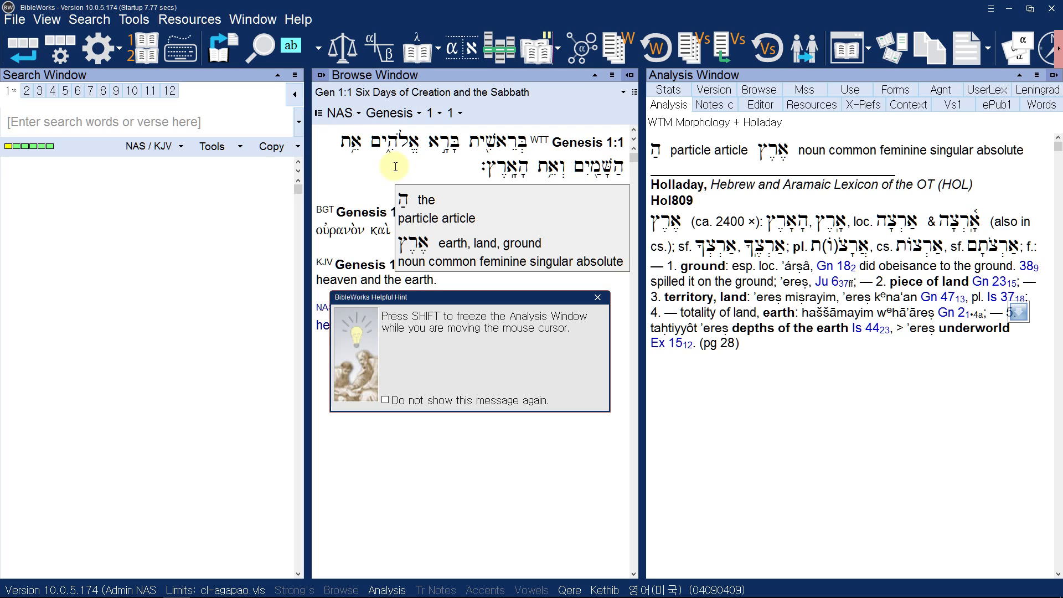
pyautogui.moveTo(503, 264)
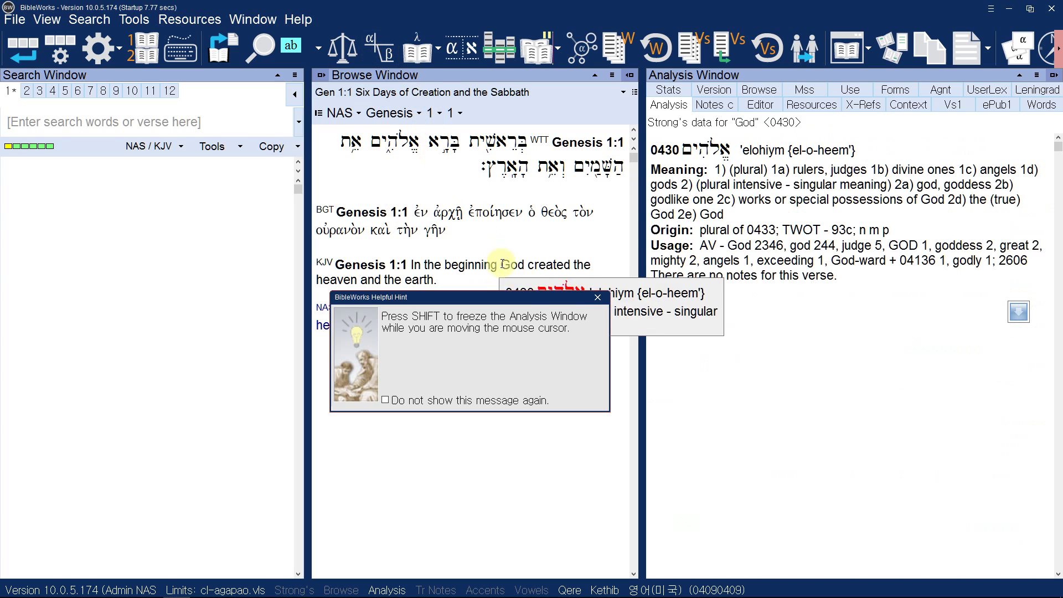
pyautogui.click(596, 298)
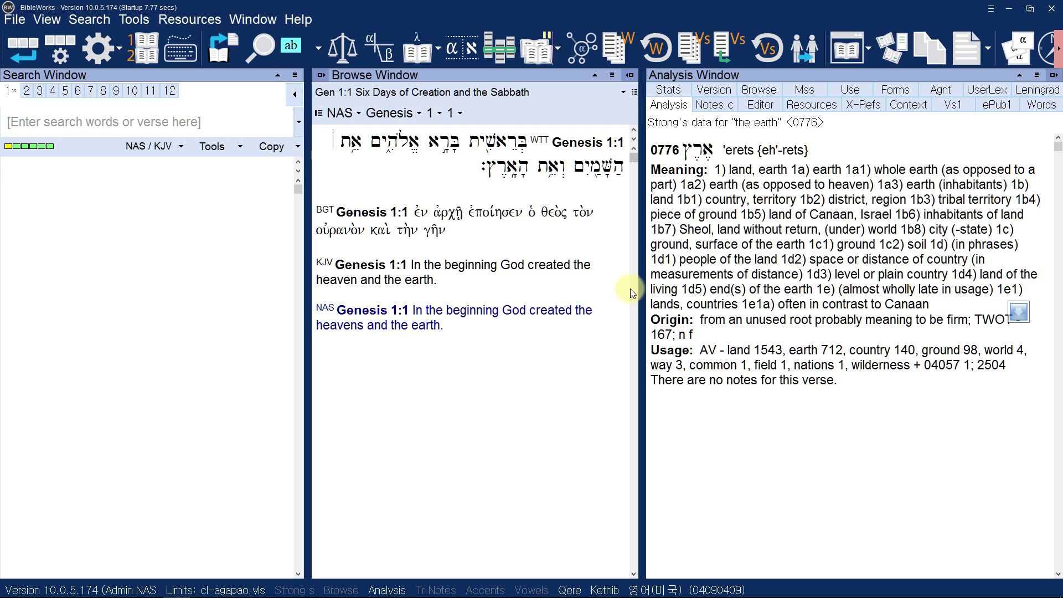
pyautogui.click(209, 134)
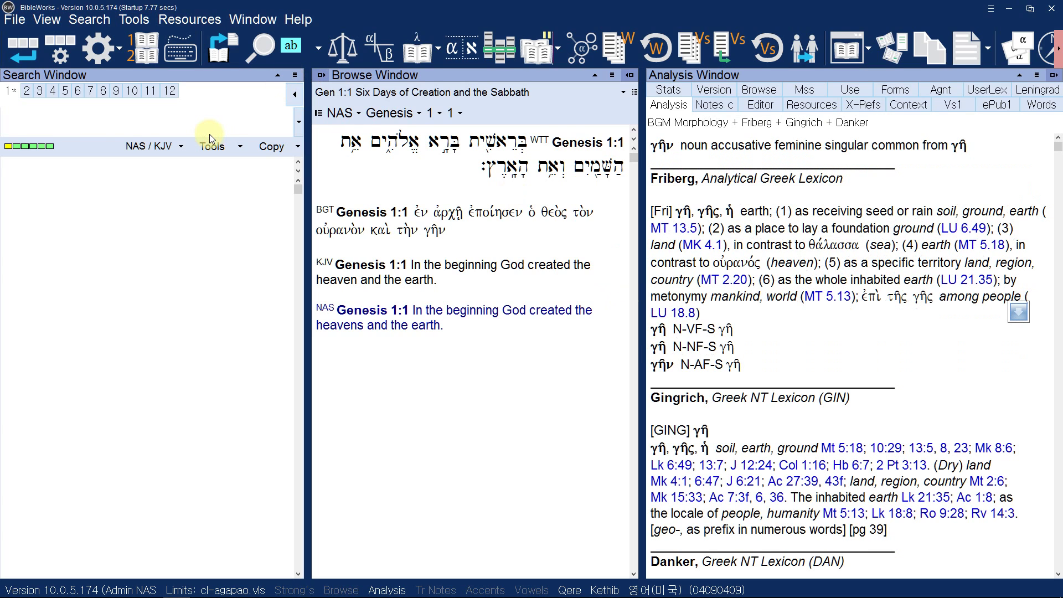
pyautogui.write('.')
pyautogui.rightClick(74, 148)
pyautogui.click(74, 148)
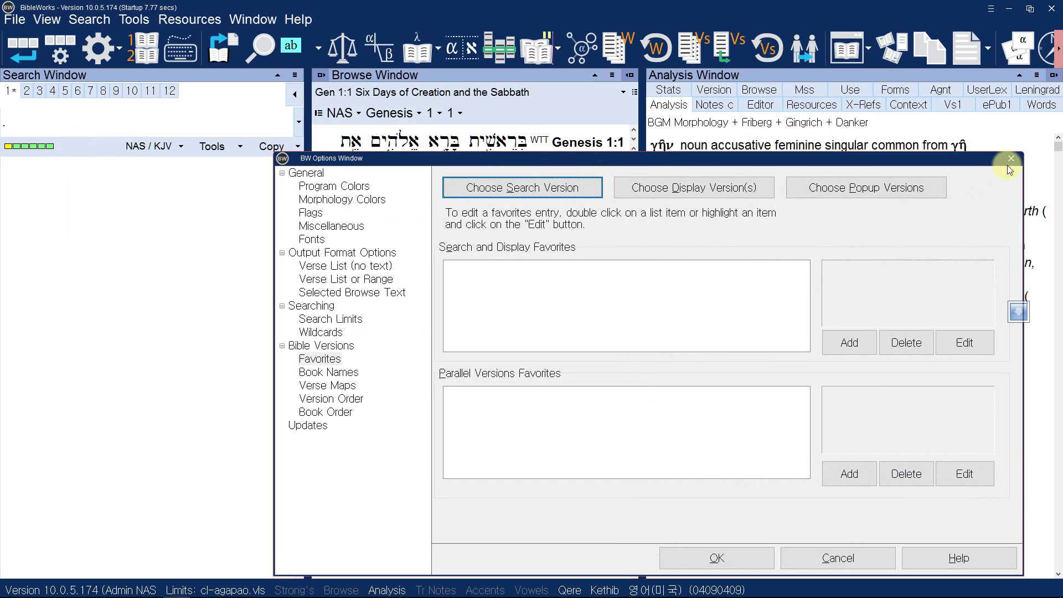
pyautogui.click(1012, 160)
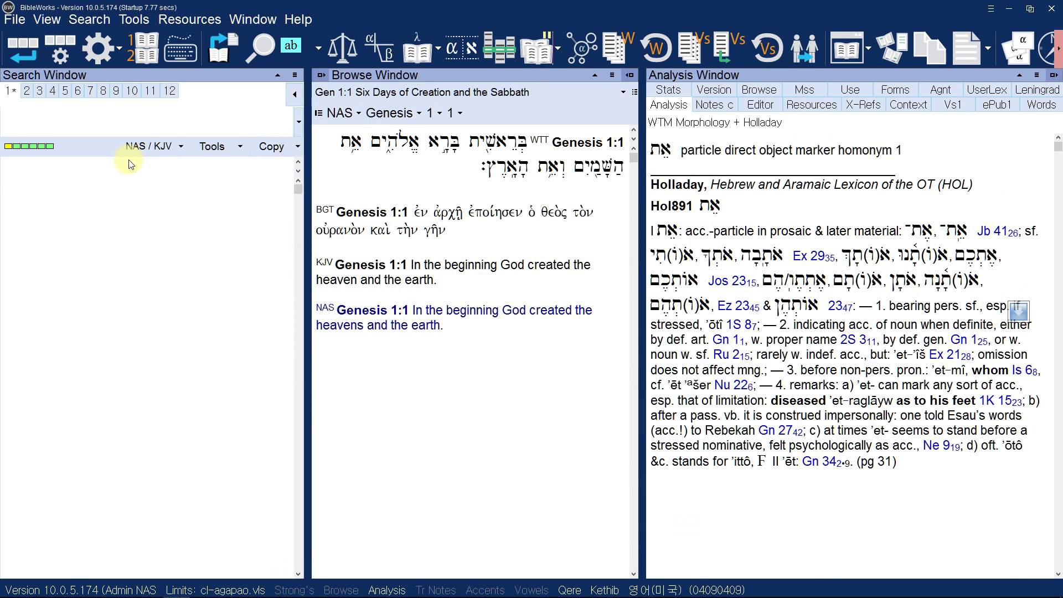
# Clear the search limits from the command line and switch the search version to ESV
pyautogui.write("'")
pyautogui.press('BackSpace')
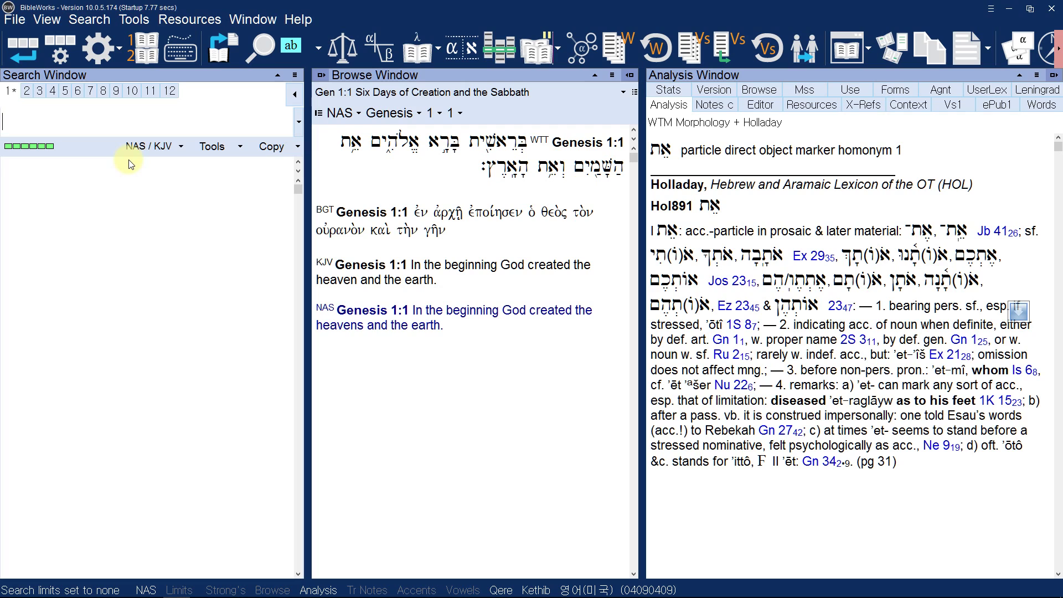
pyautogui.write('esv')
pyautogui.press('Return')
# Search the ESV for love and its inflected forms
pyautogui.write('ove')
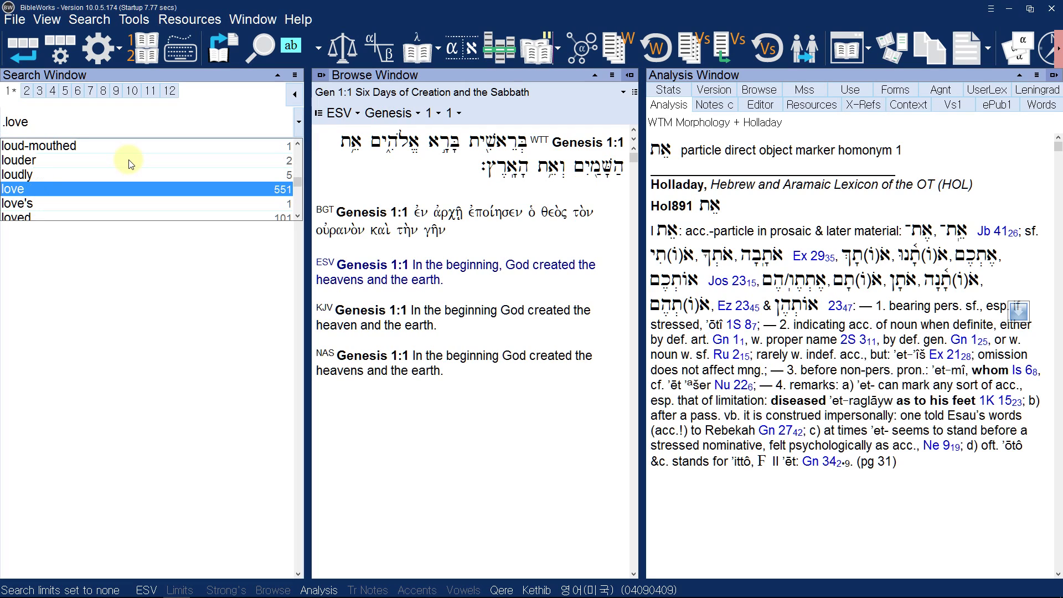
pyautogui.hotkey('alt', 'shift')
pyautogui.press('Return')
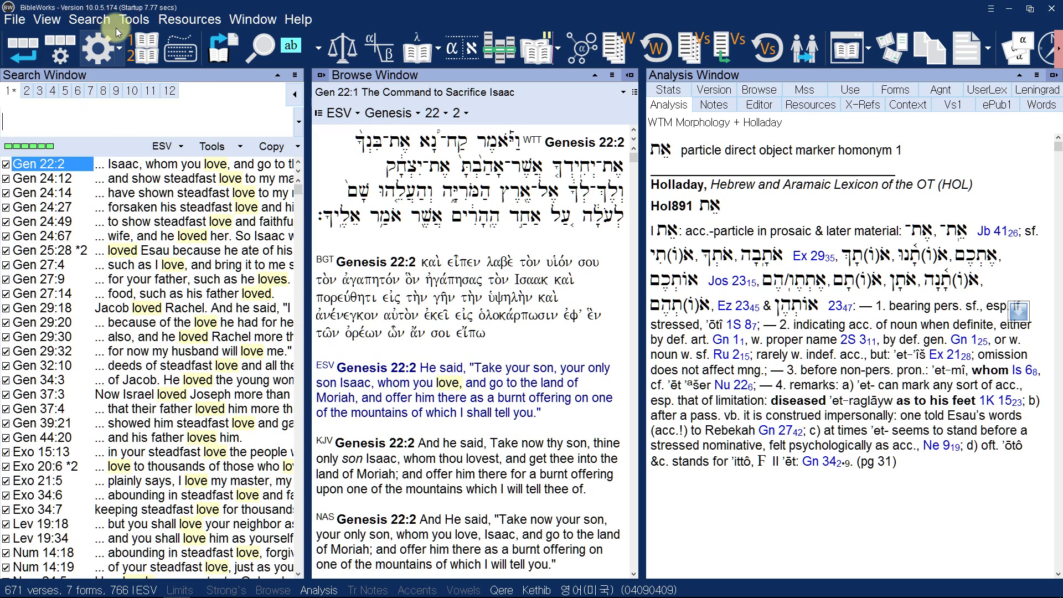
# Review the options for applying color to selected text in Genesis 22:2 of the WTT, and close them without changes
pyautogui.click(133, 22)
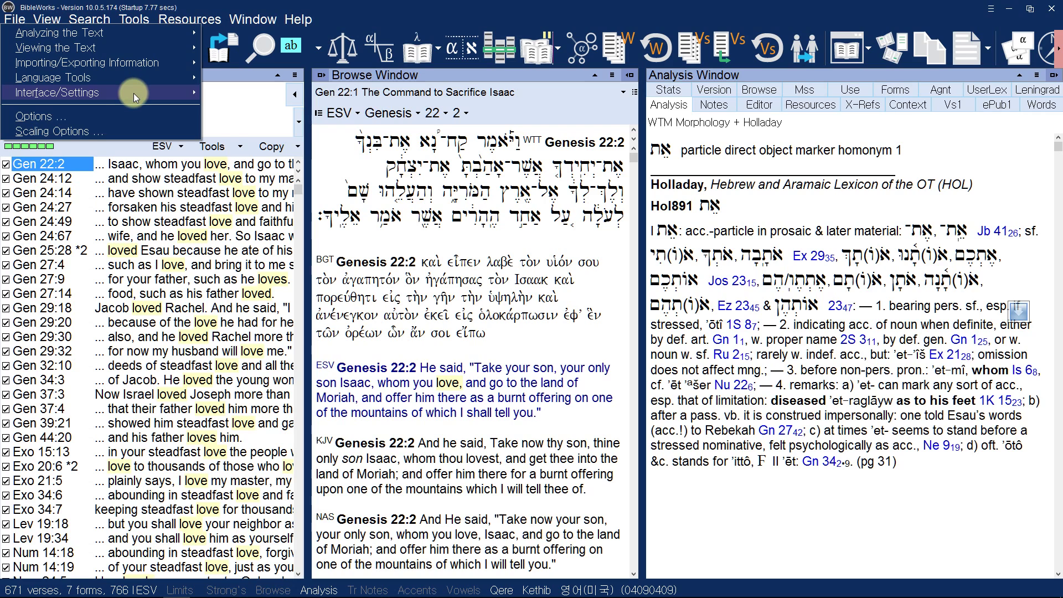
pyautogui.moveTo(135, 98)
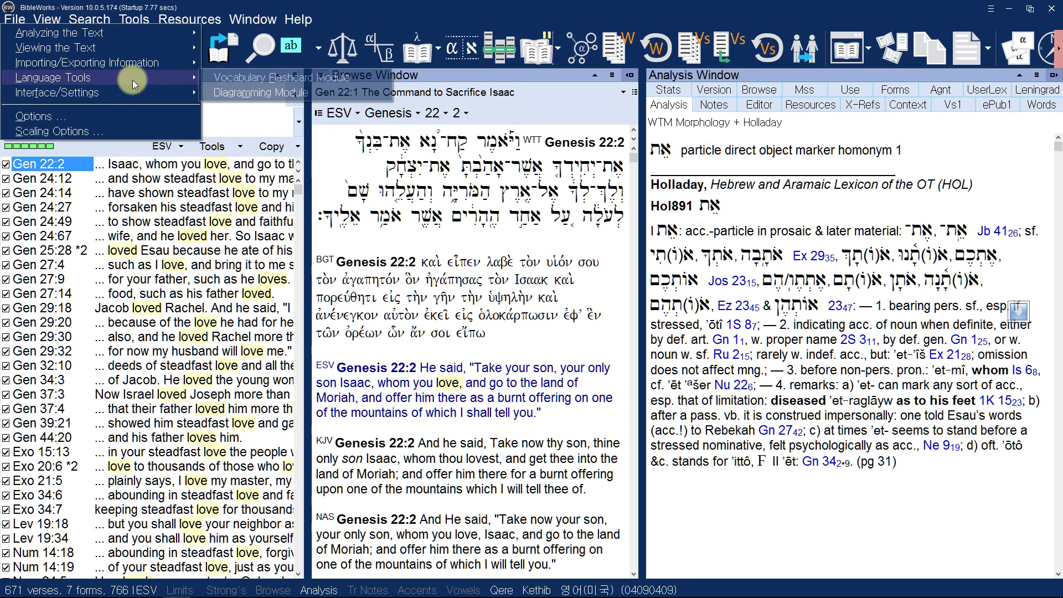
pyautogui.moveTo(134, 62)
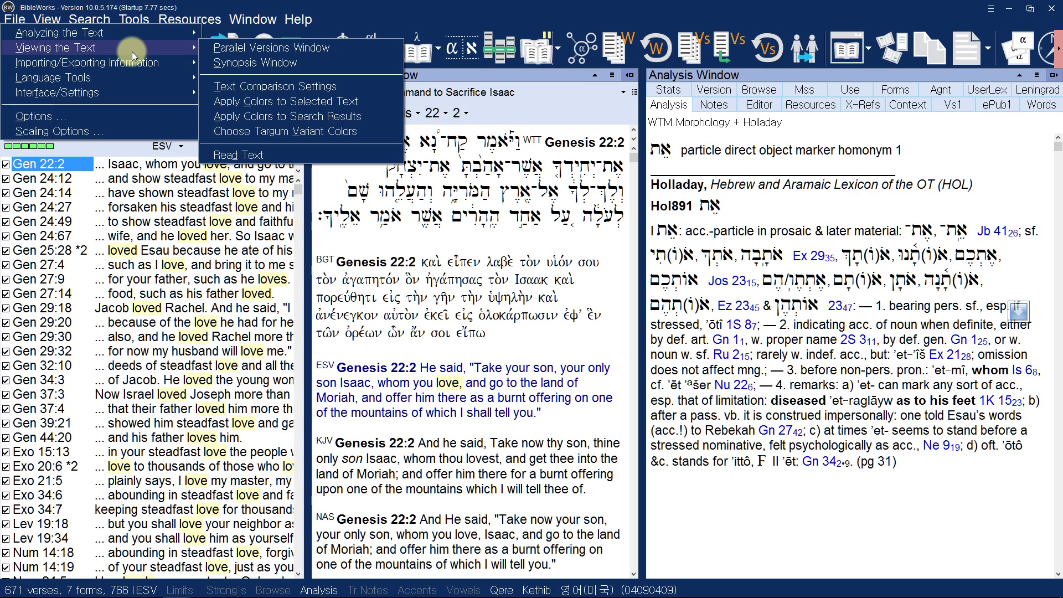
pyautogui.click(329, 103)
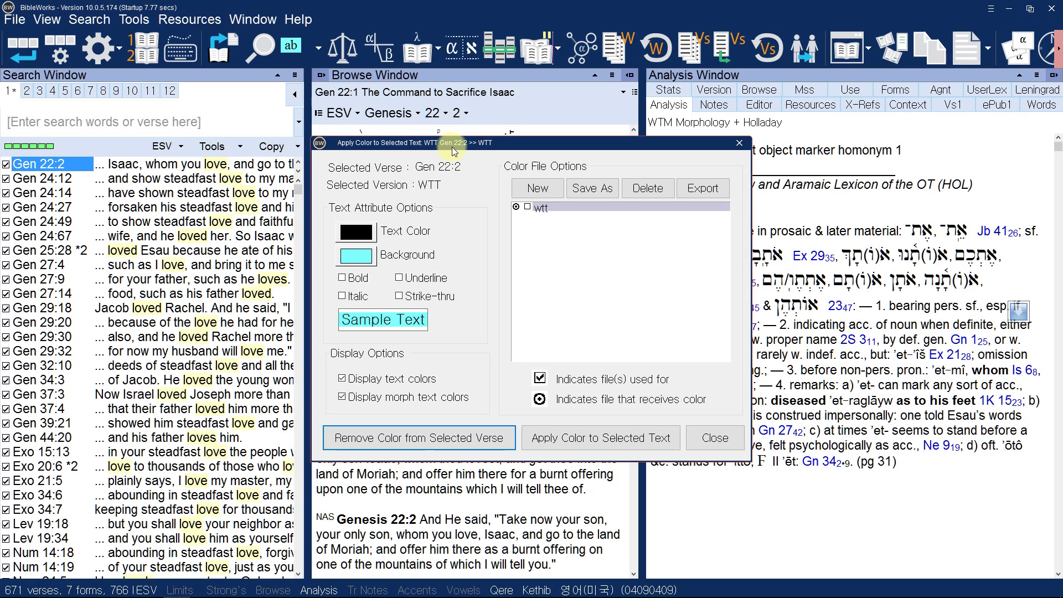
pyautogui.click(715, 437)
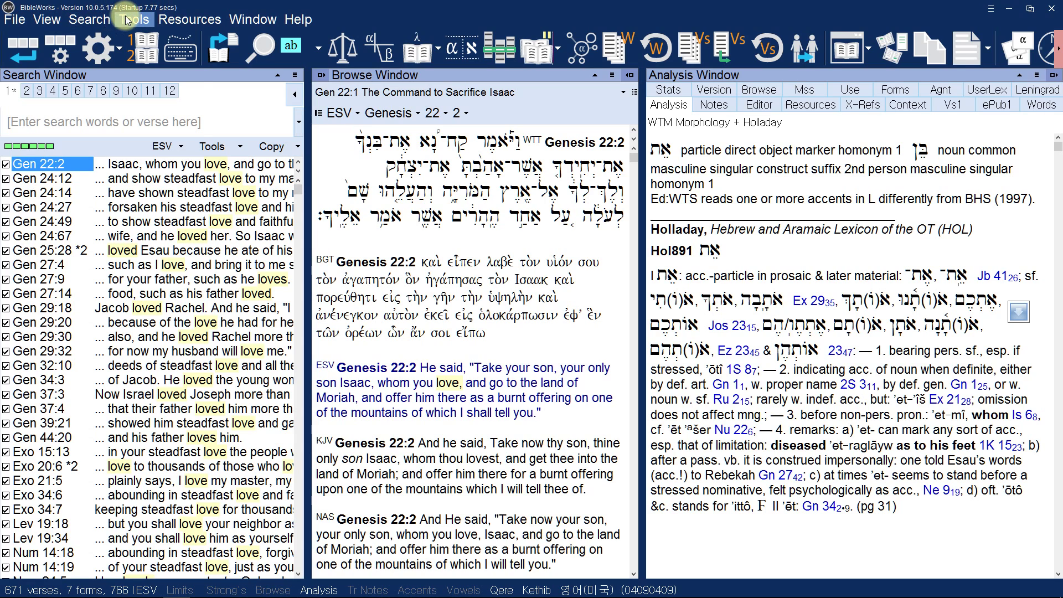
# Enable the wtt color file for Genesis 22:2 and try to apply its cyan background to the selected text
pyautogui.click(105, 20)
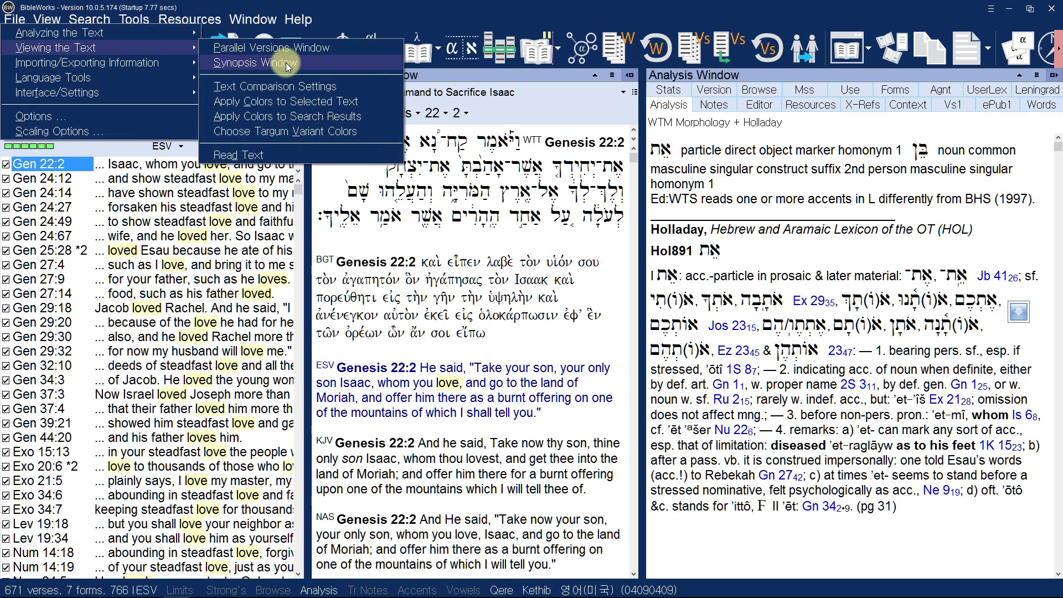
pyautogui.click(298, 101)
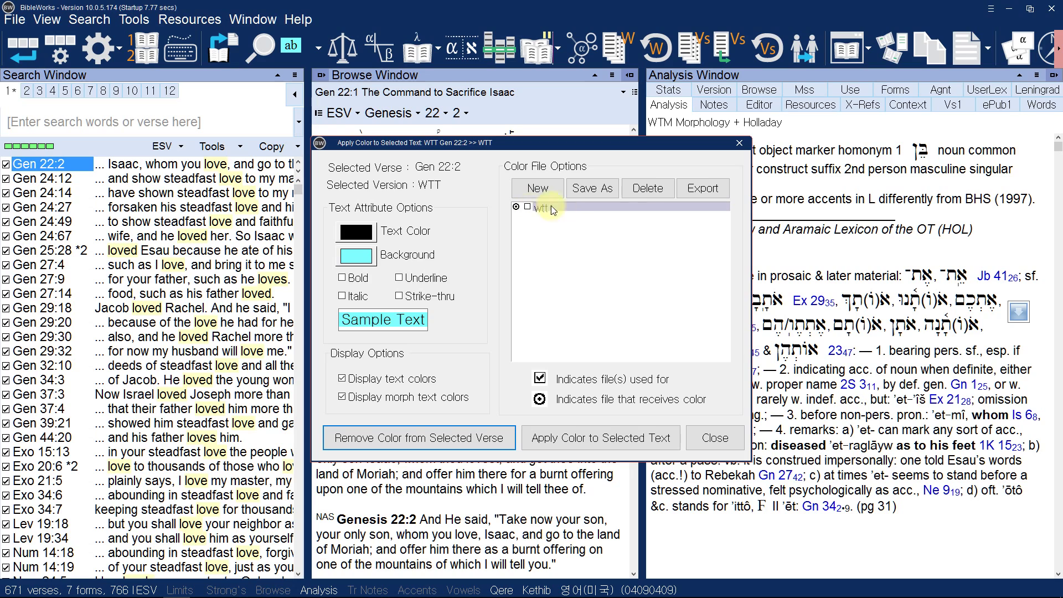
pyautogui.click(530, 212)
pyautogui.click(528, 210)
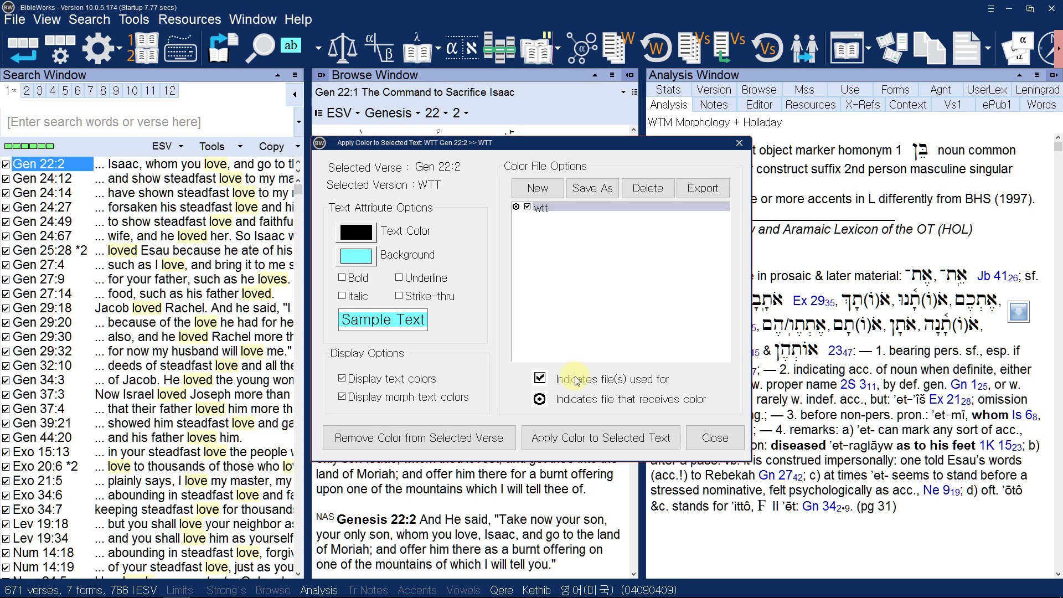
pyautogui.click(603, 438)
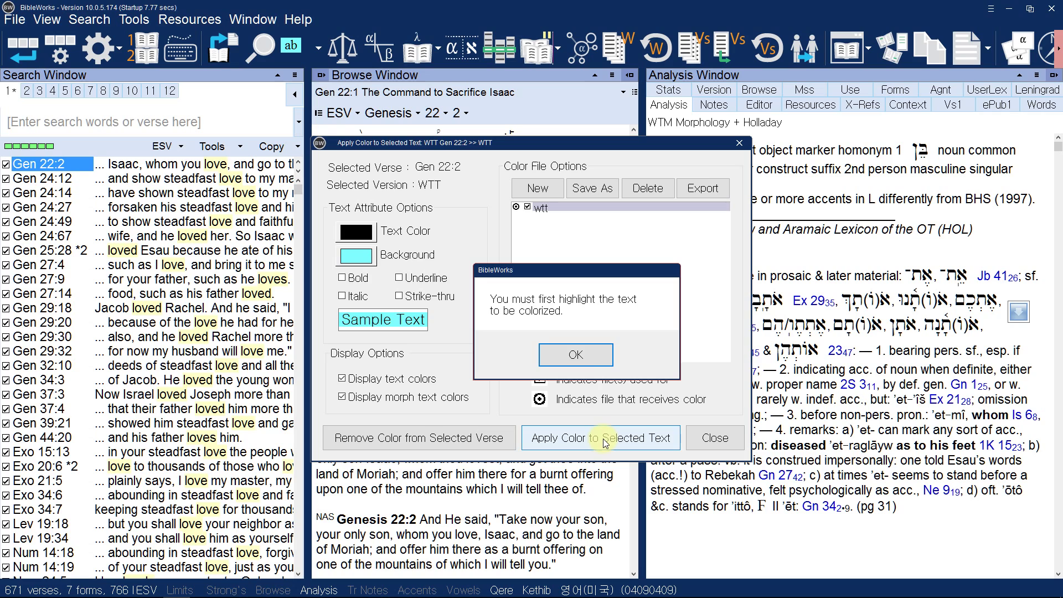
pyautogui.click(578, 361)
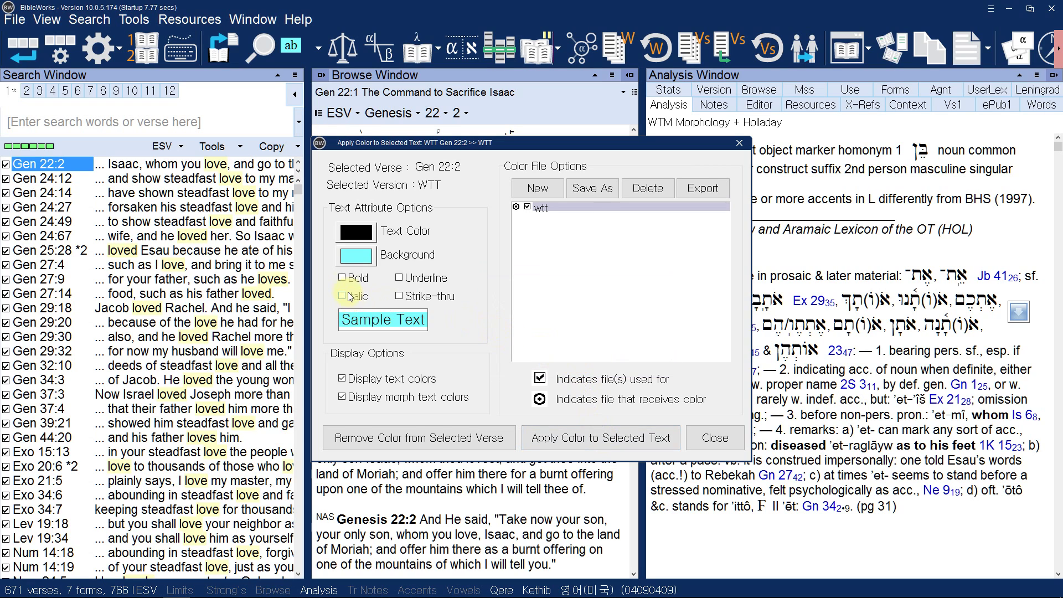
# Turn on bold in the text attributes, try again to apply the color to the selected text, and close the color options
pyautogui.click(342, 278)
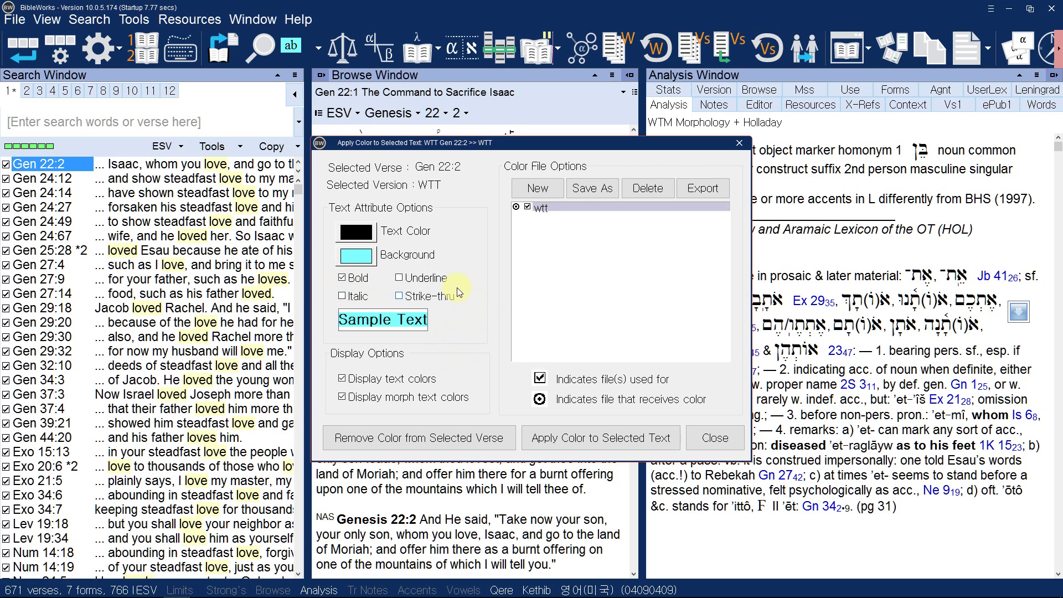
pyautogui.click(582, 439)
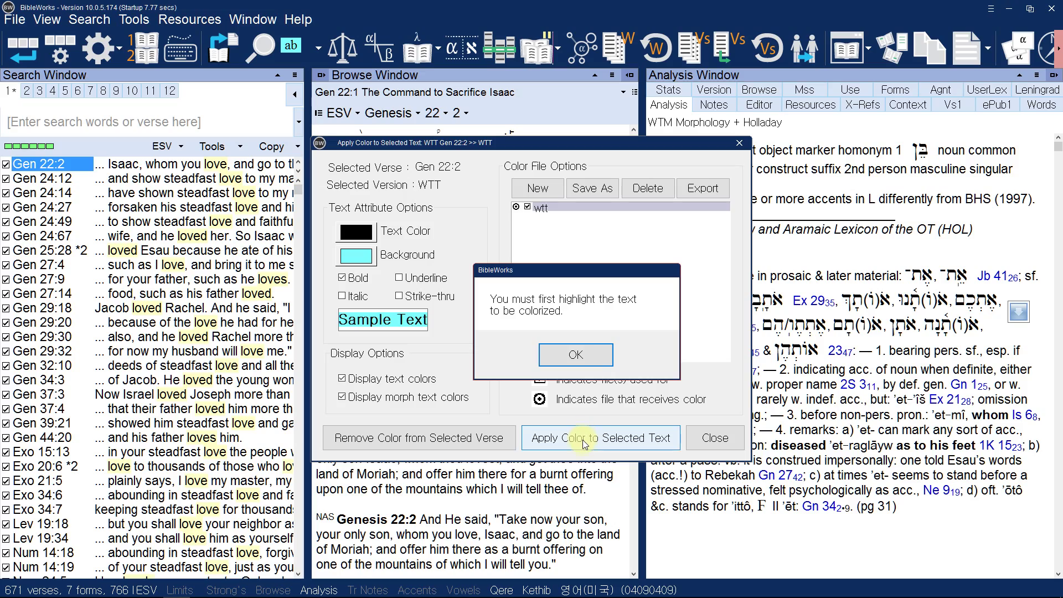
pyautogui.click(587, 353)
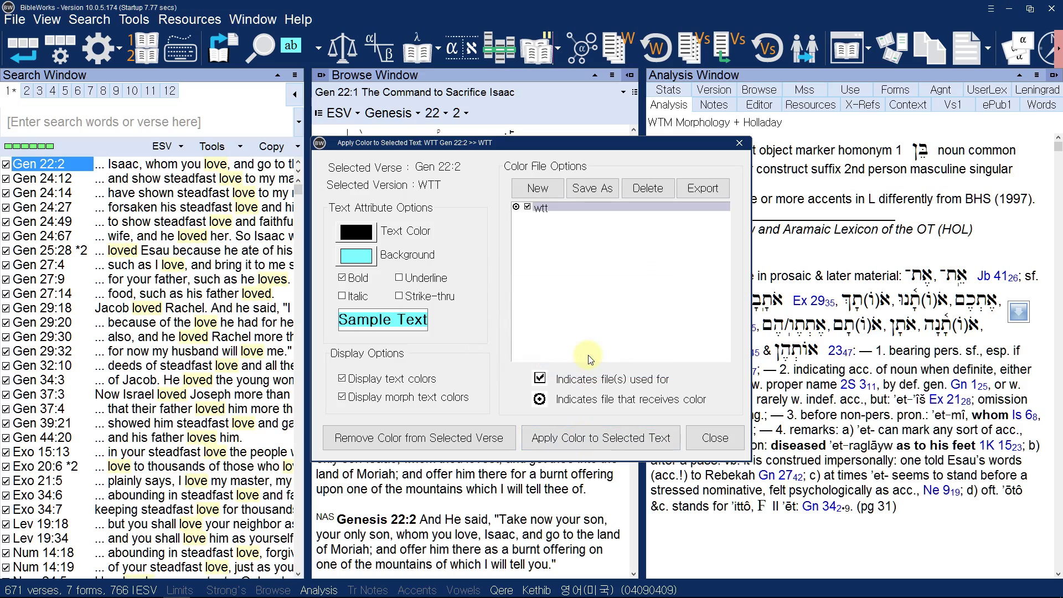
pyautogui.click(715, 437)
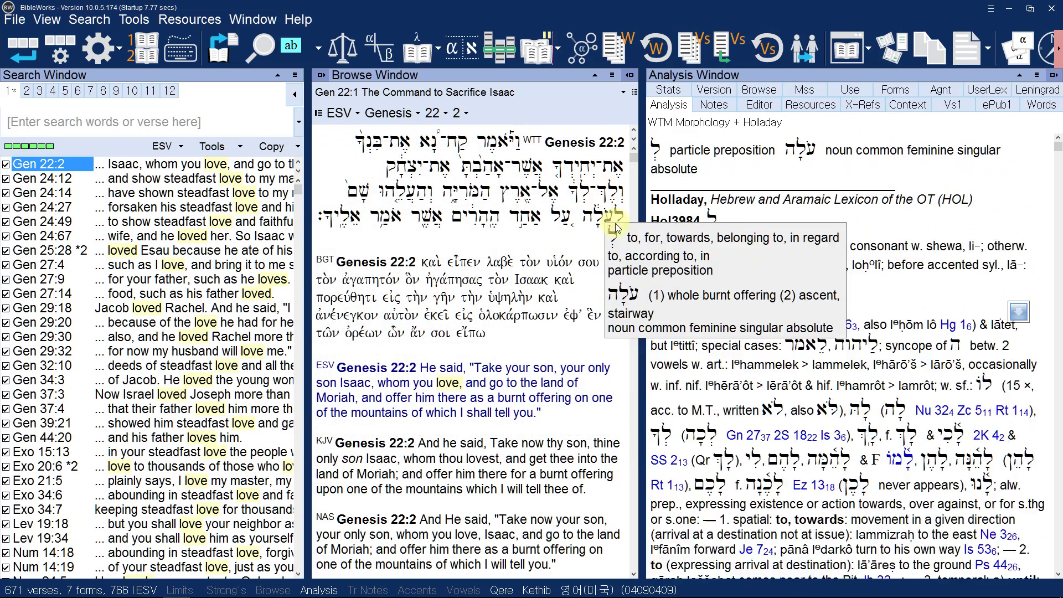
# Apply the bold, black-on-cyan formatting to the current ESV search results for love using the esv color file
pyautogui.moveTo(616, 219); pyautogui.dragTo(524, 142)
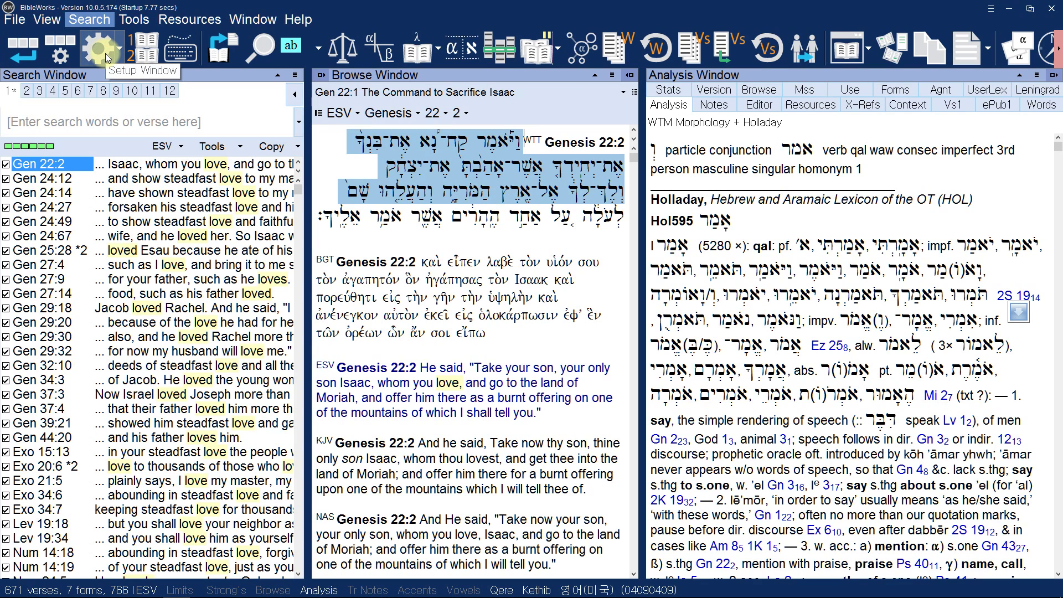
pyautogui.click(125, 21)
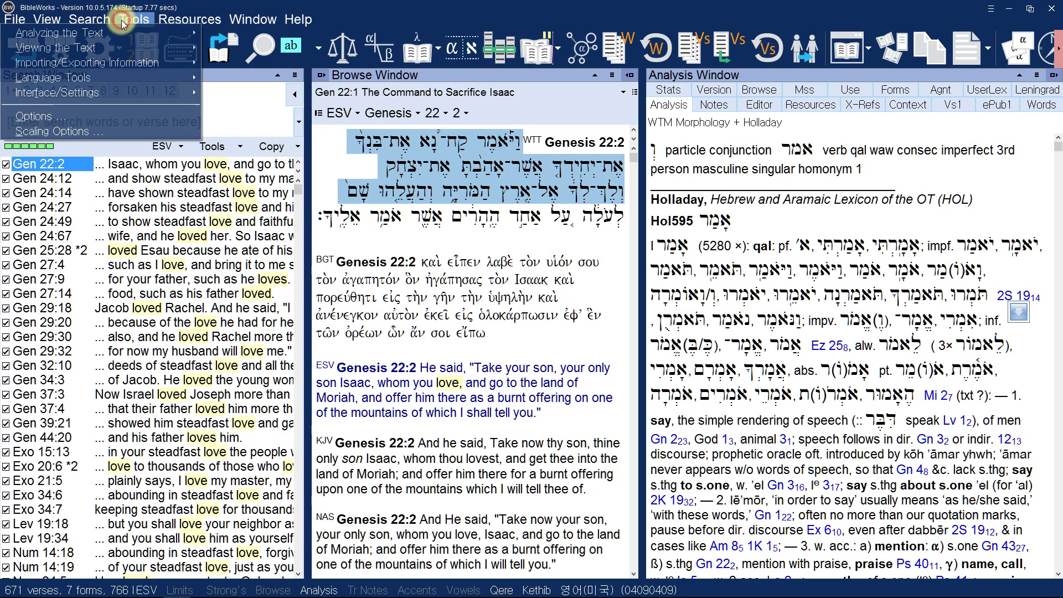
pyautogui.moveTo(119, 47)
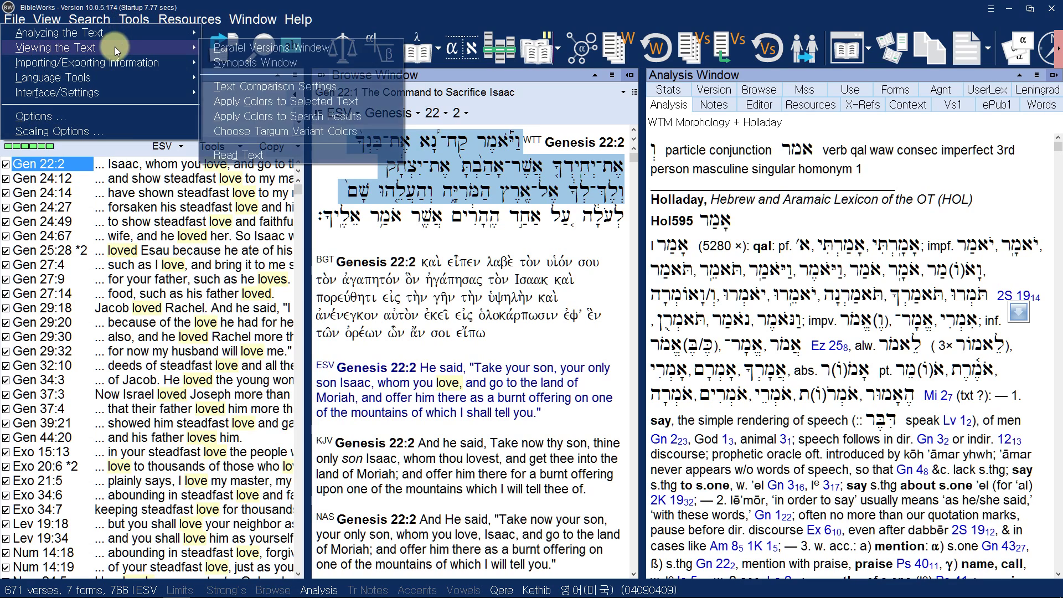
pyautogui.click(270, 114)
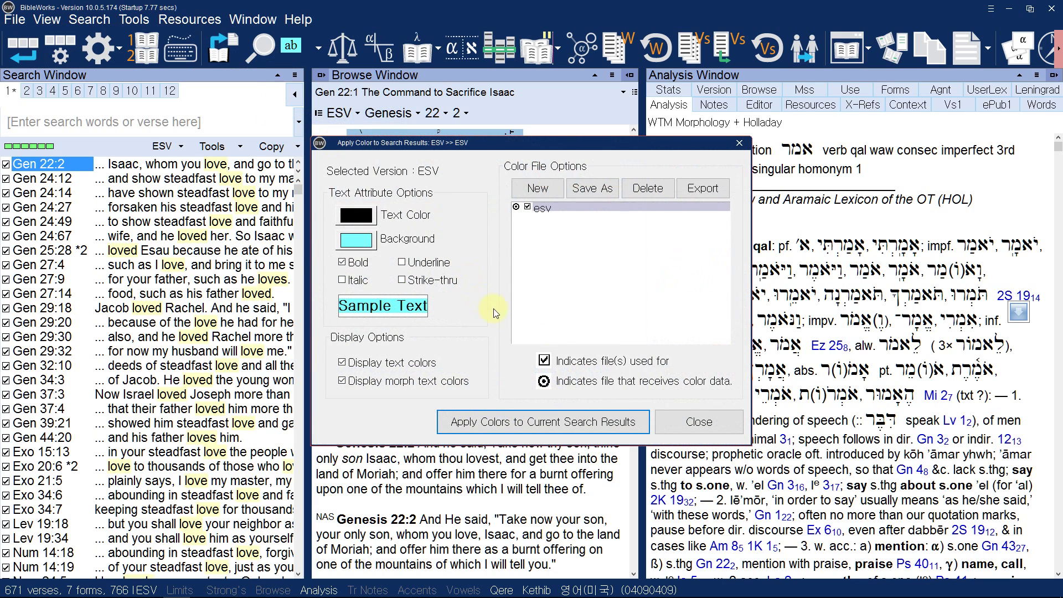
pyautogui.click(588, 422)
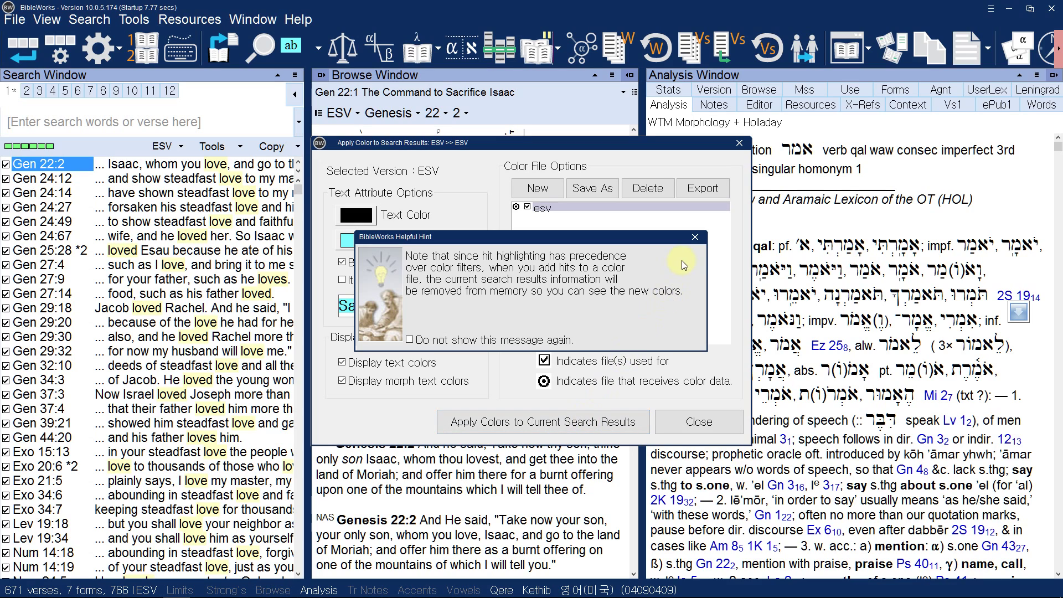
pyautogui.click(699, 238)
pyautogui.click(699, 422)
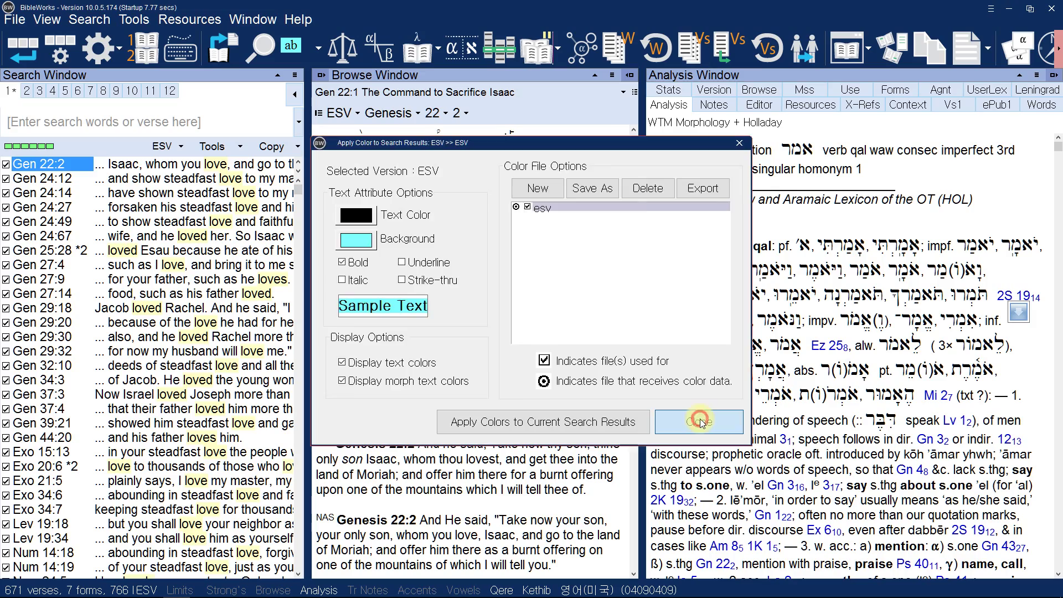
pyautogui.scroll(-5, 498, 343)
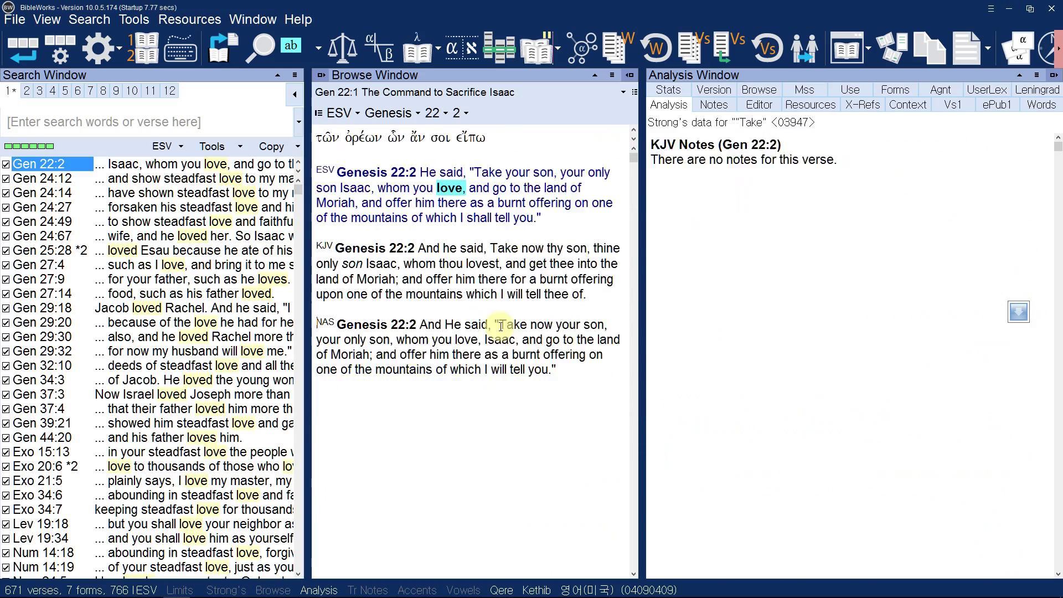
pyautogui.scroll(6, 500, 325)
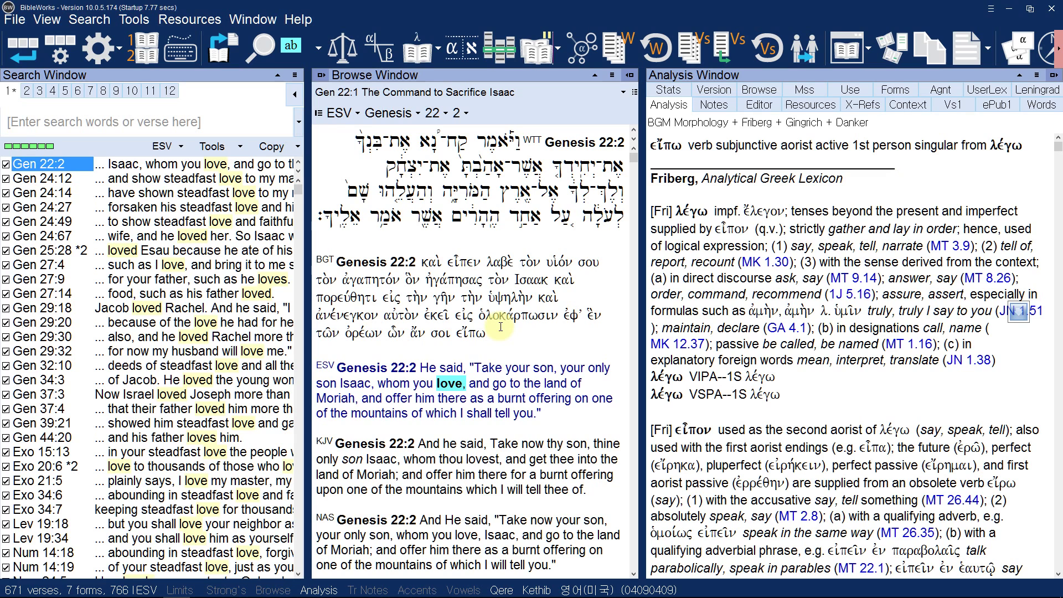
# Search the ESV for the word jesus
pyautogui.click(218, 131)
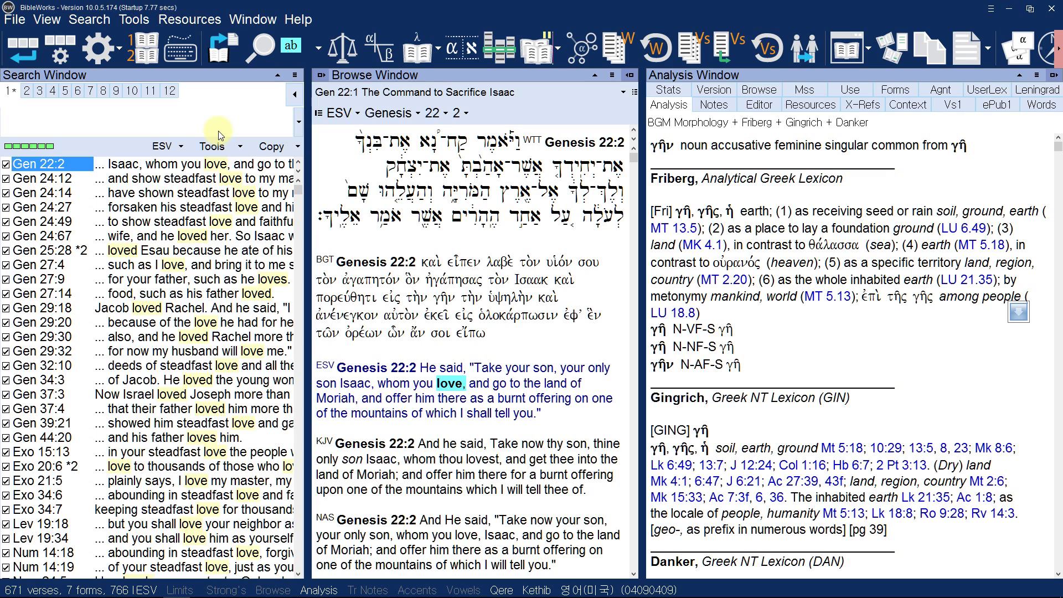
pyautogui.write('.jwa')
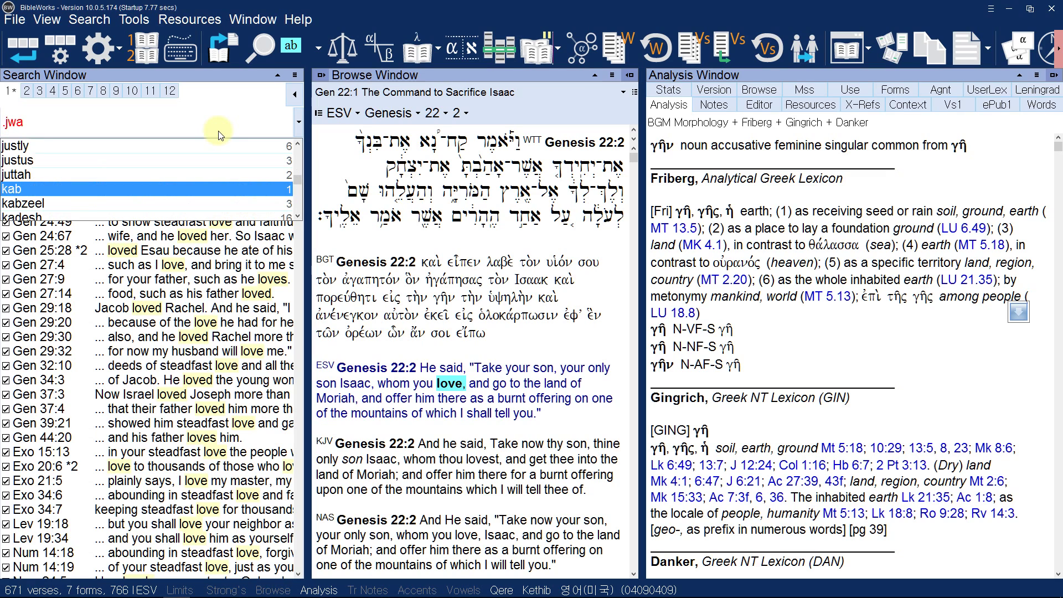
pyautogui.press('BackSpace')
pyautogui.press('BackSpace')
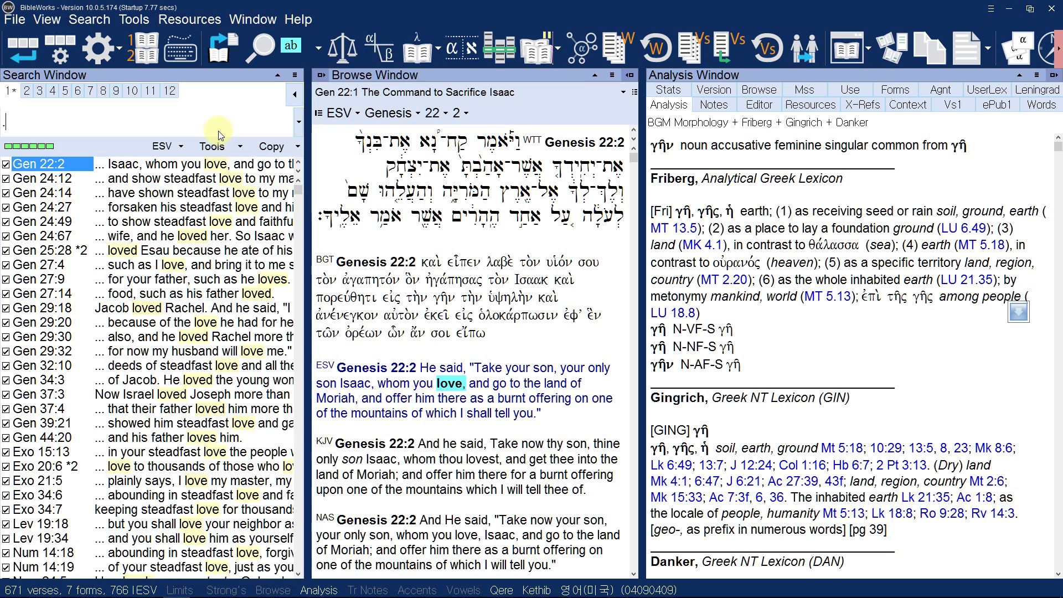
pyautogui.write('jesus')
pyautogui.press('Return')
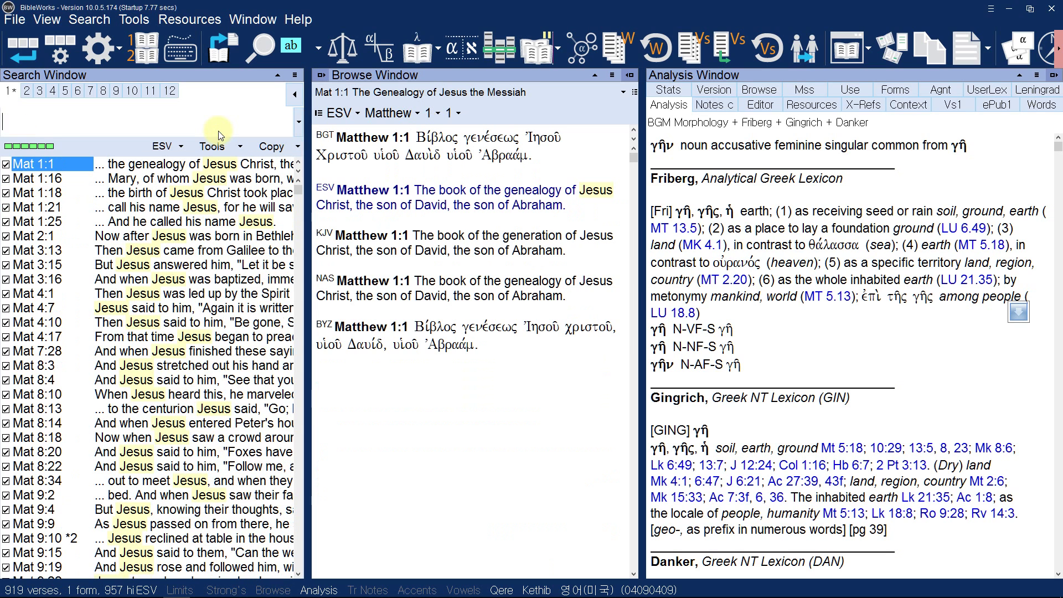
pyautogui.write('love')
pyautogui.press('Return')
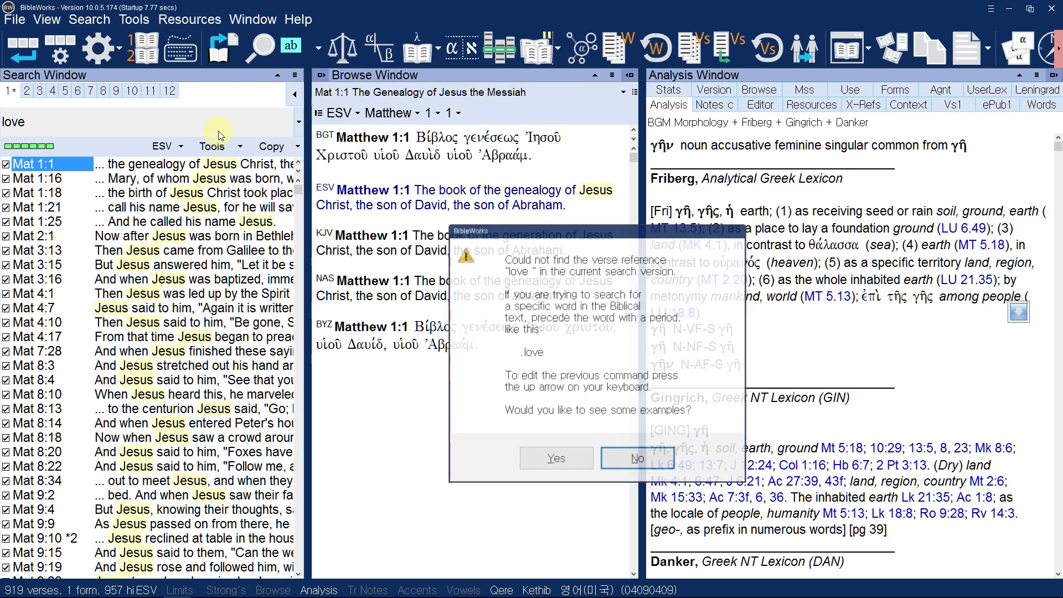
pyautogui.press('Escape')
# Search the ESV for all words beginning with love using .love*, and look over the Genesis 22:2 versions
pyautogui.write('.')
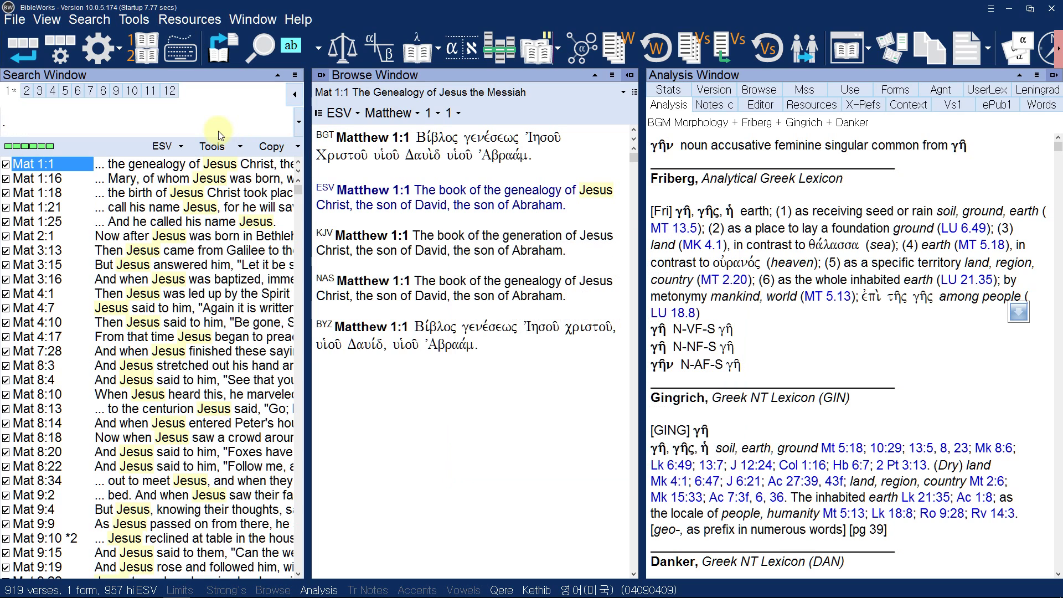
pyautogui.write('love*')
pyautogui.press('Return')
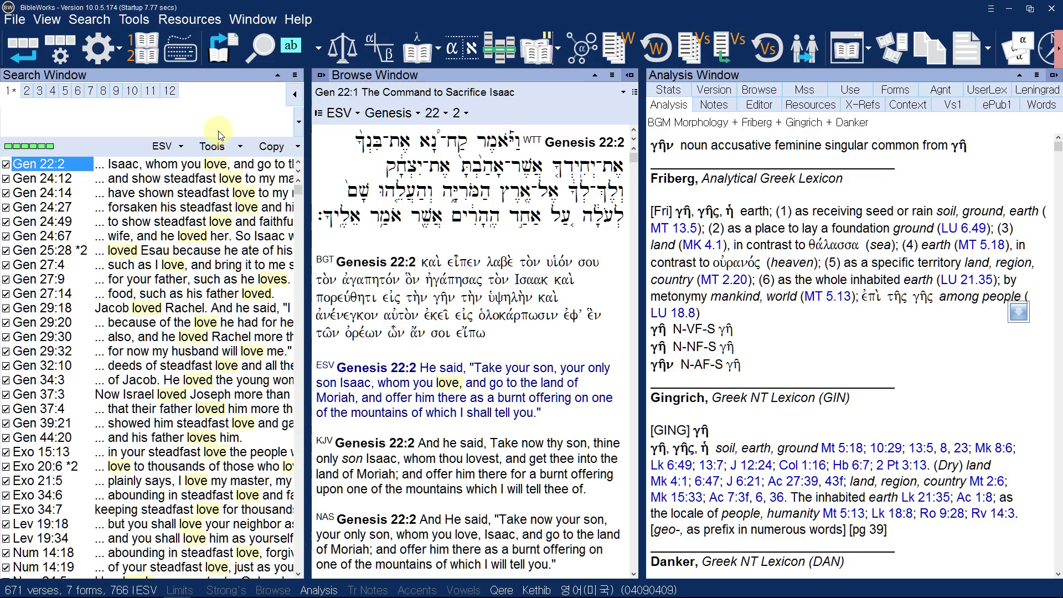
pyautogui.scroll(-7, 498, 283)
pyautogui.click(504, 286)
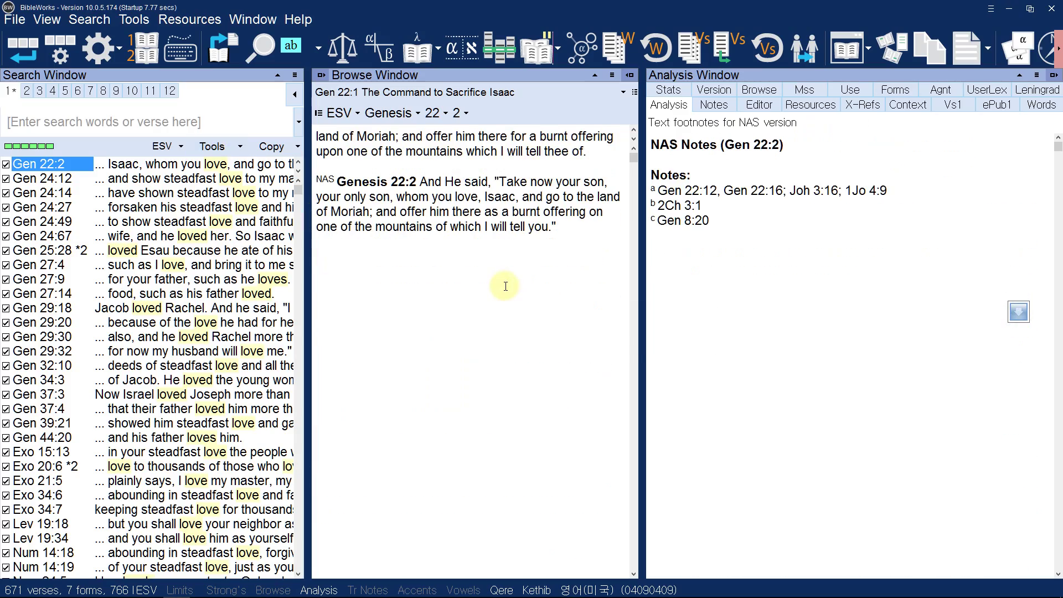
pyautogui.scroll(7, 505, 286)
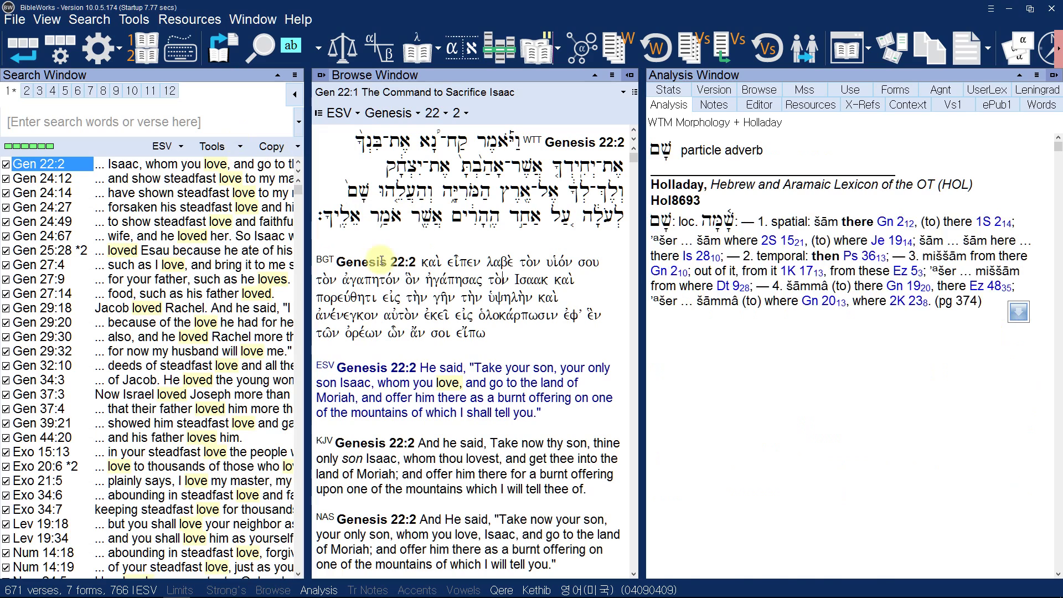
# Switch the browse view to continuous ESV text and apply the bold cyan esv color formatting to the love* results
pyautogui.moveTo(386, 285)
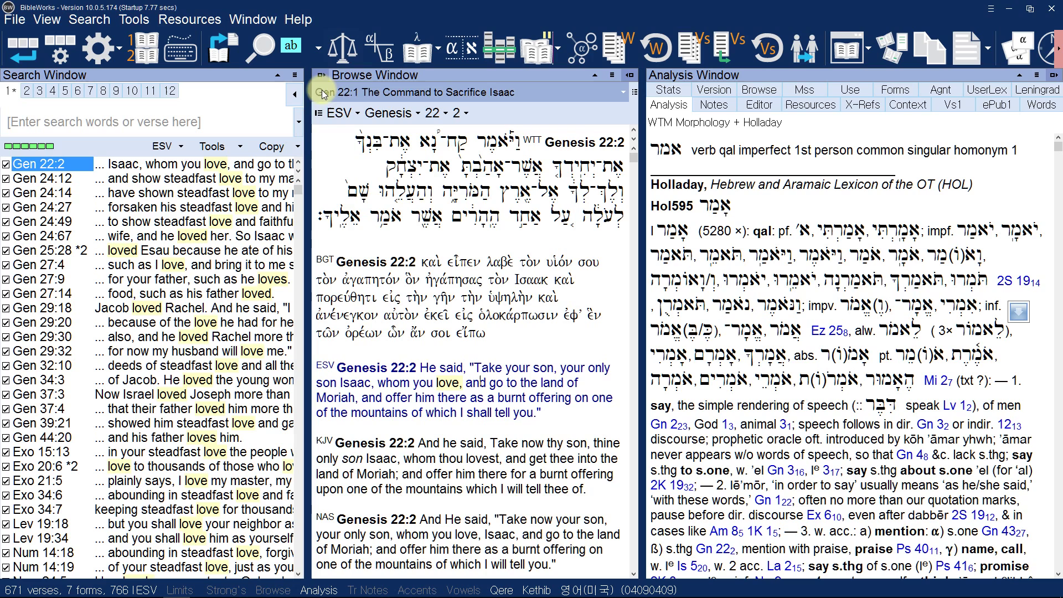
pyautogui.click(319, 114)
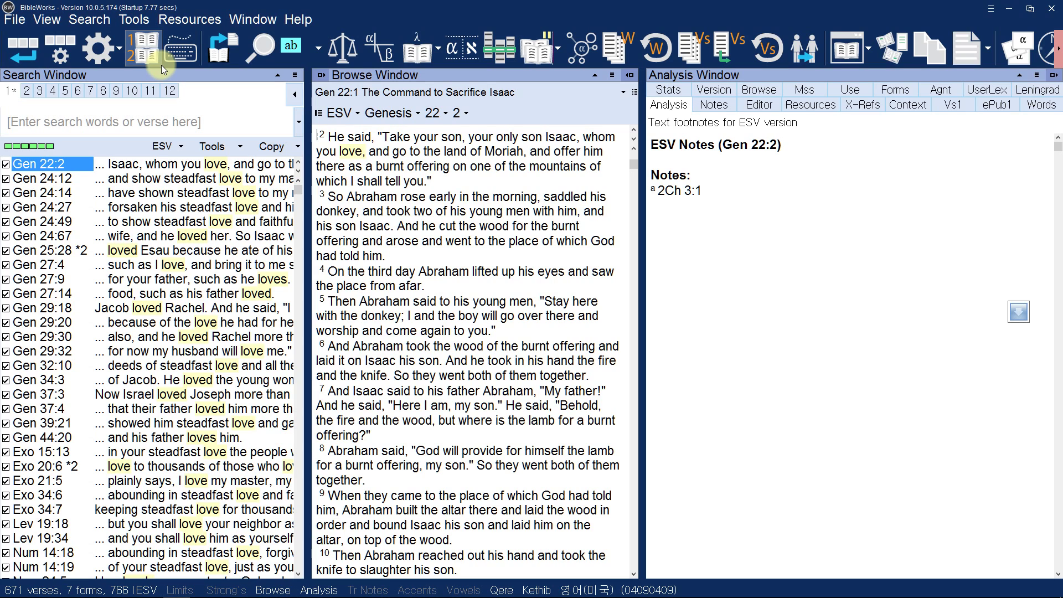
pyautogui.click(138, 21)
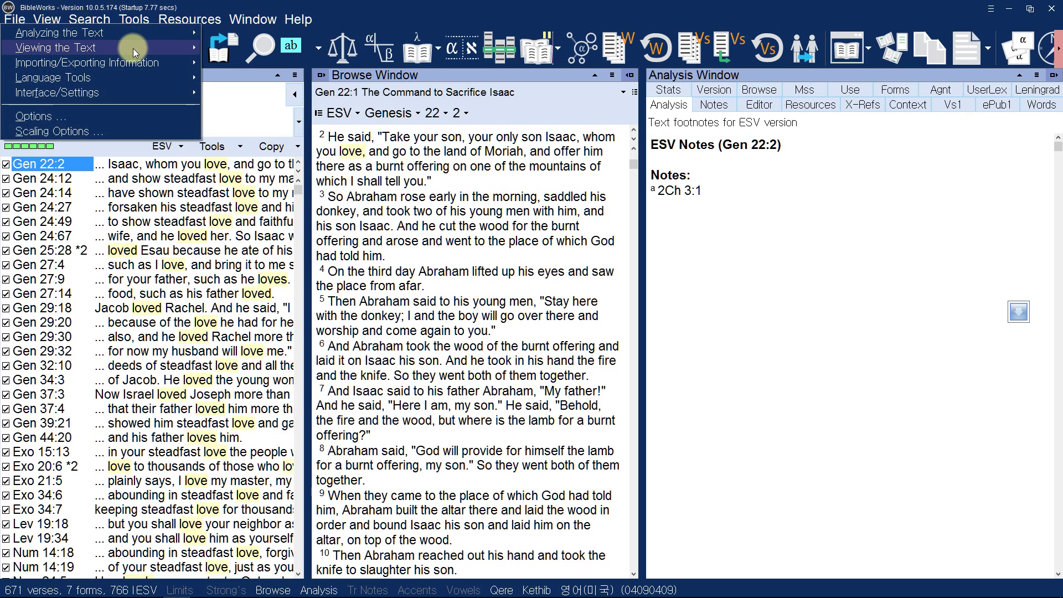
pyautogui.moveTo(133, 49)
pyautogui.click(256, 117)
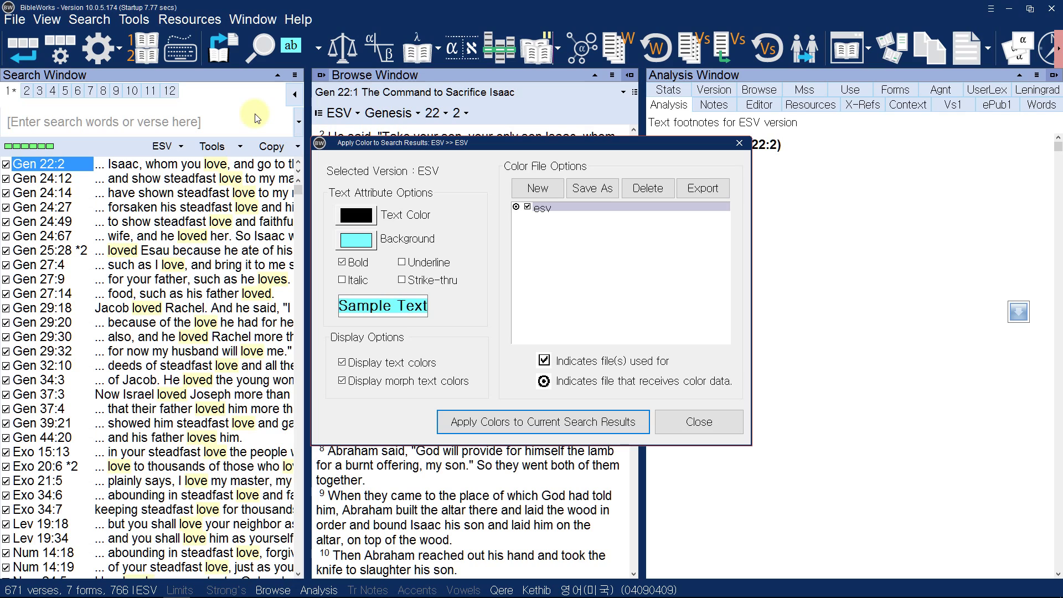
pyautogui.click(475, 430)
pyautogui.click(696, 421)
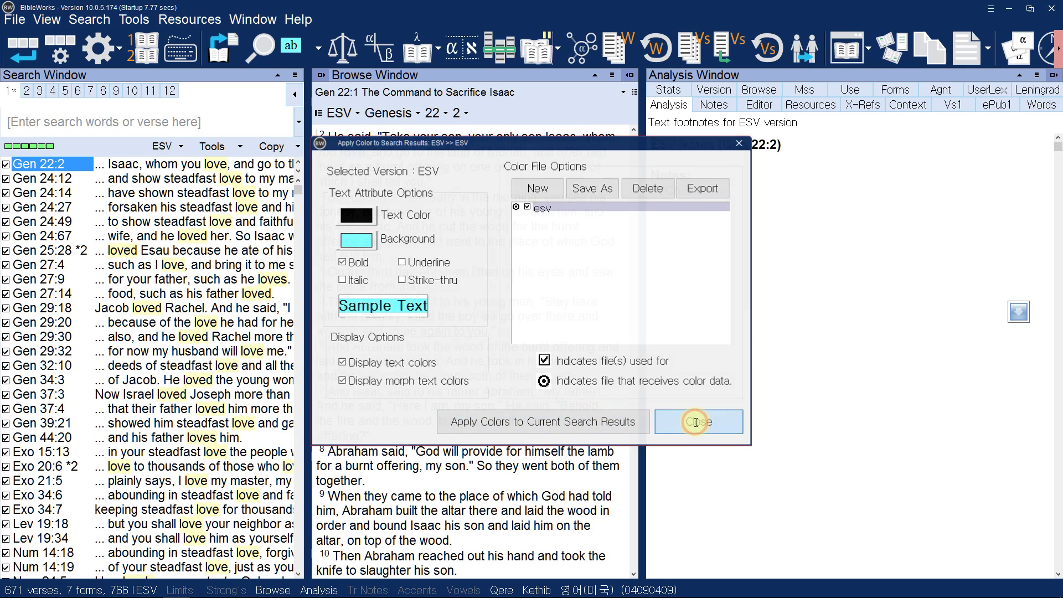
# Examine the coloring of love words in context at several results, including Genesis 24:67, 29:30, 44:20 and Deuteronomy 11:1
pyautogui.scroll(4, 487, 243)
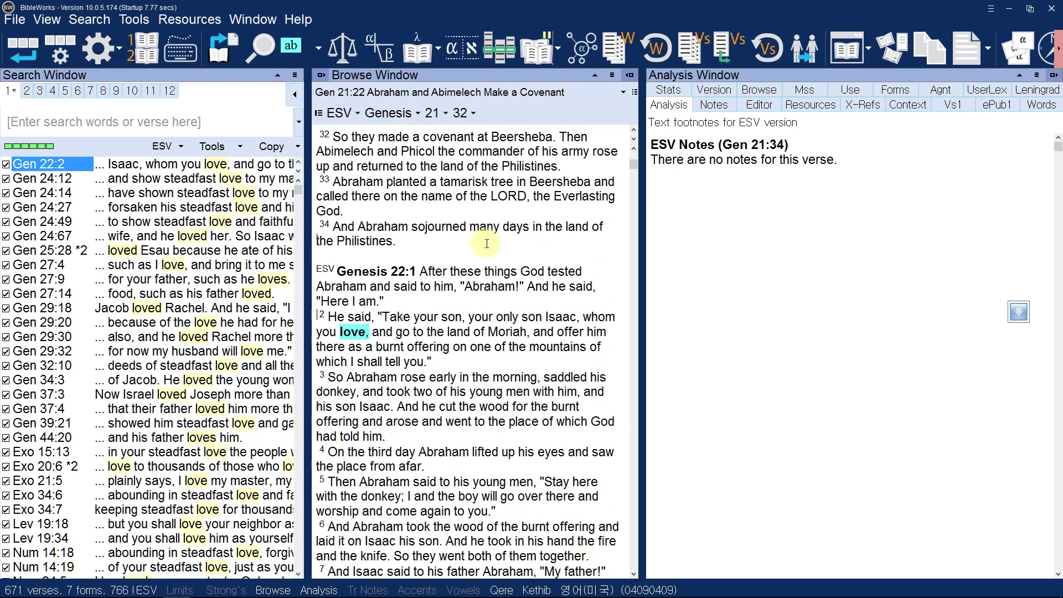
pyautogui.scroll(3, 487, 243)
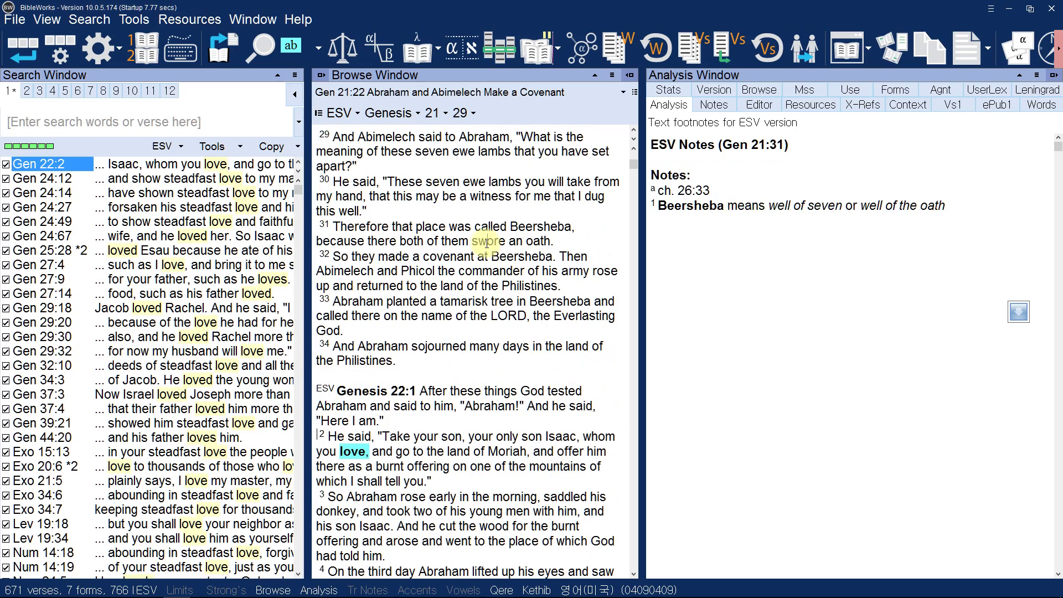
pyautogui.click(228, 177)
pyautogui.click(221, 241)
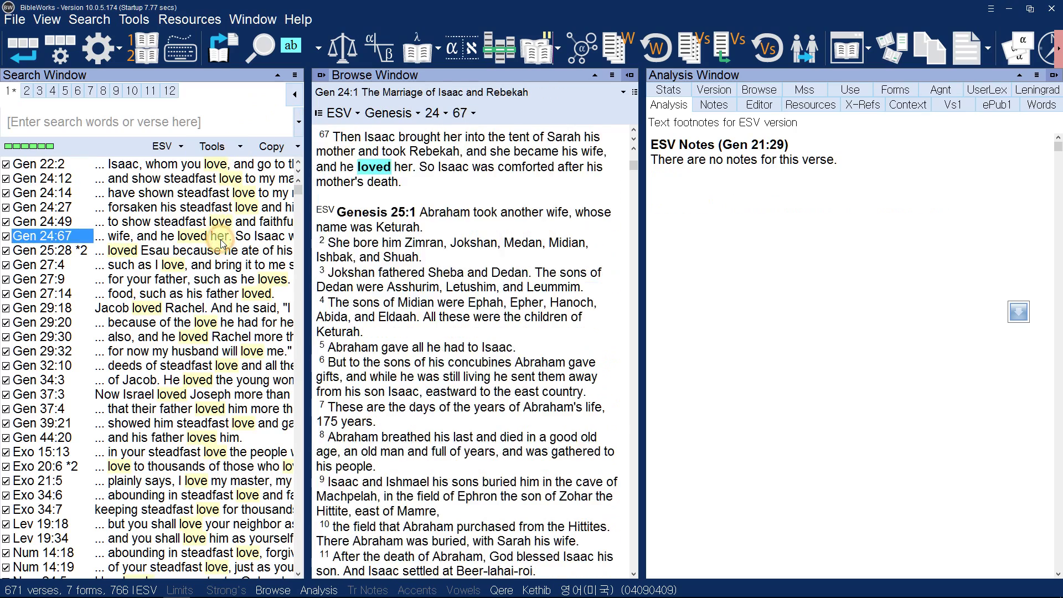
pyautogui.click(228, 338)
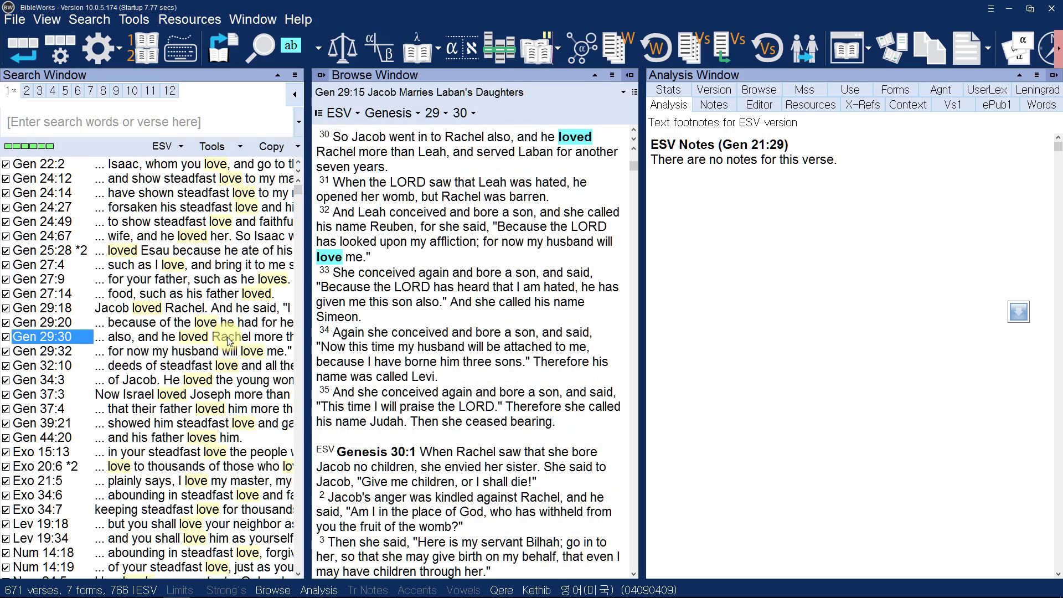
pyautogui.click(224, 436)
pyautogui.scroll(-6, 225, 436)
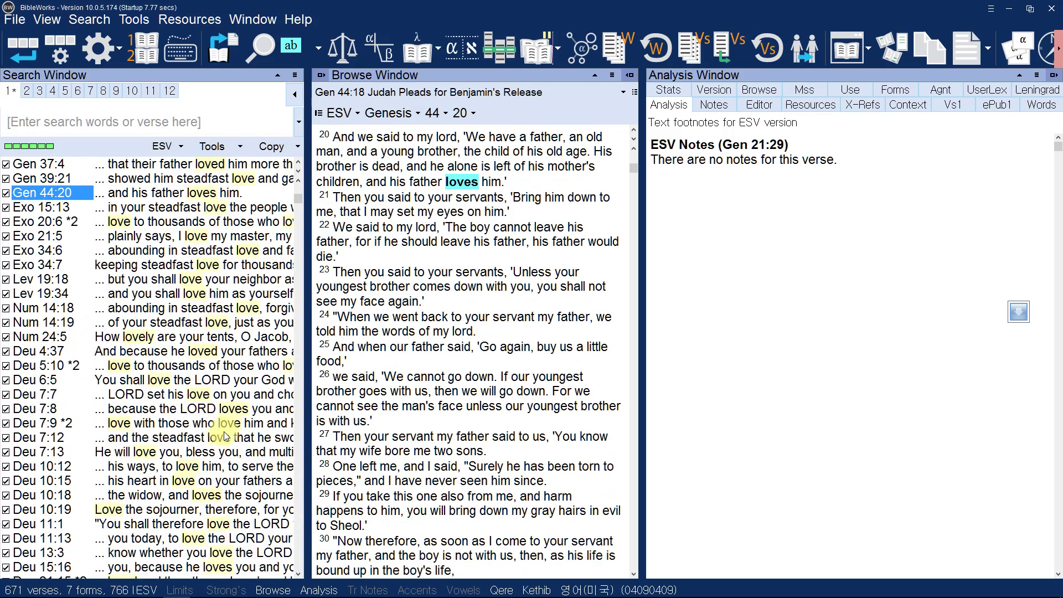
pyautogui.scroll(-2, 225, 436)
pyautogui.click(224, 437)
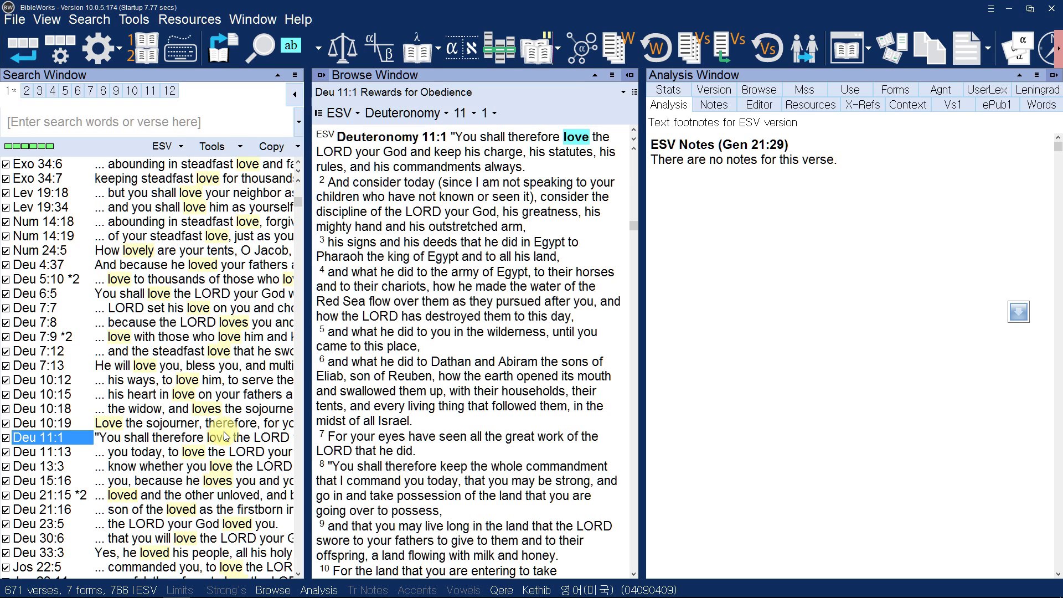
pyautogui.scroll(7, 224, 436)
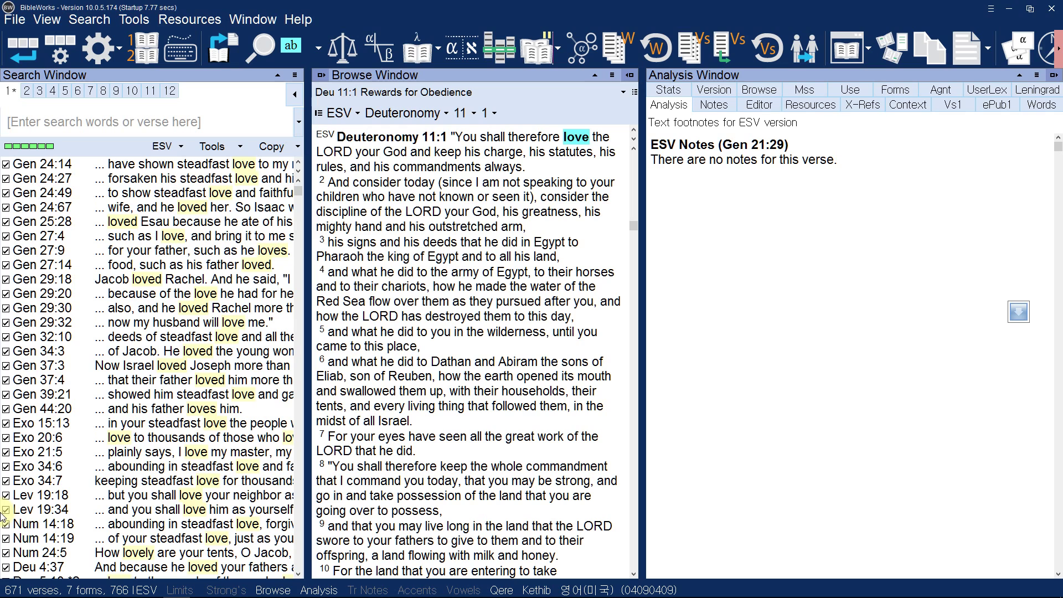
pyautogui.moveTo(94, 591)
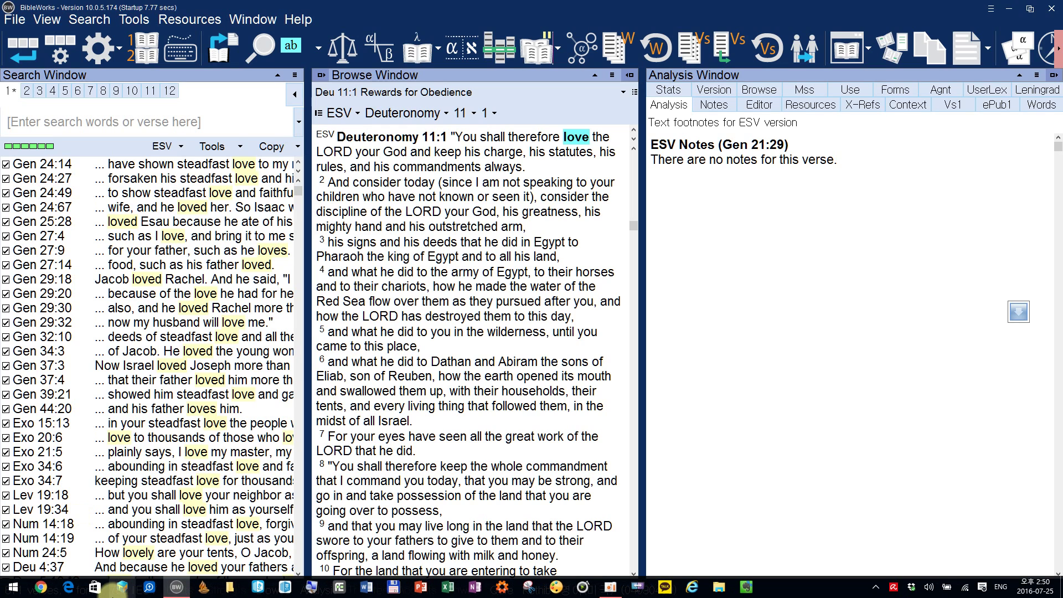